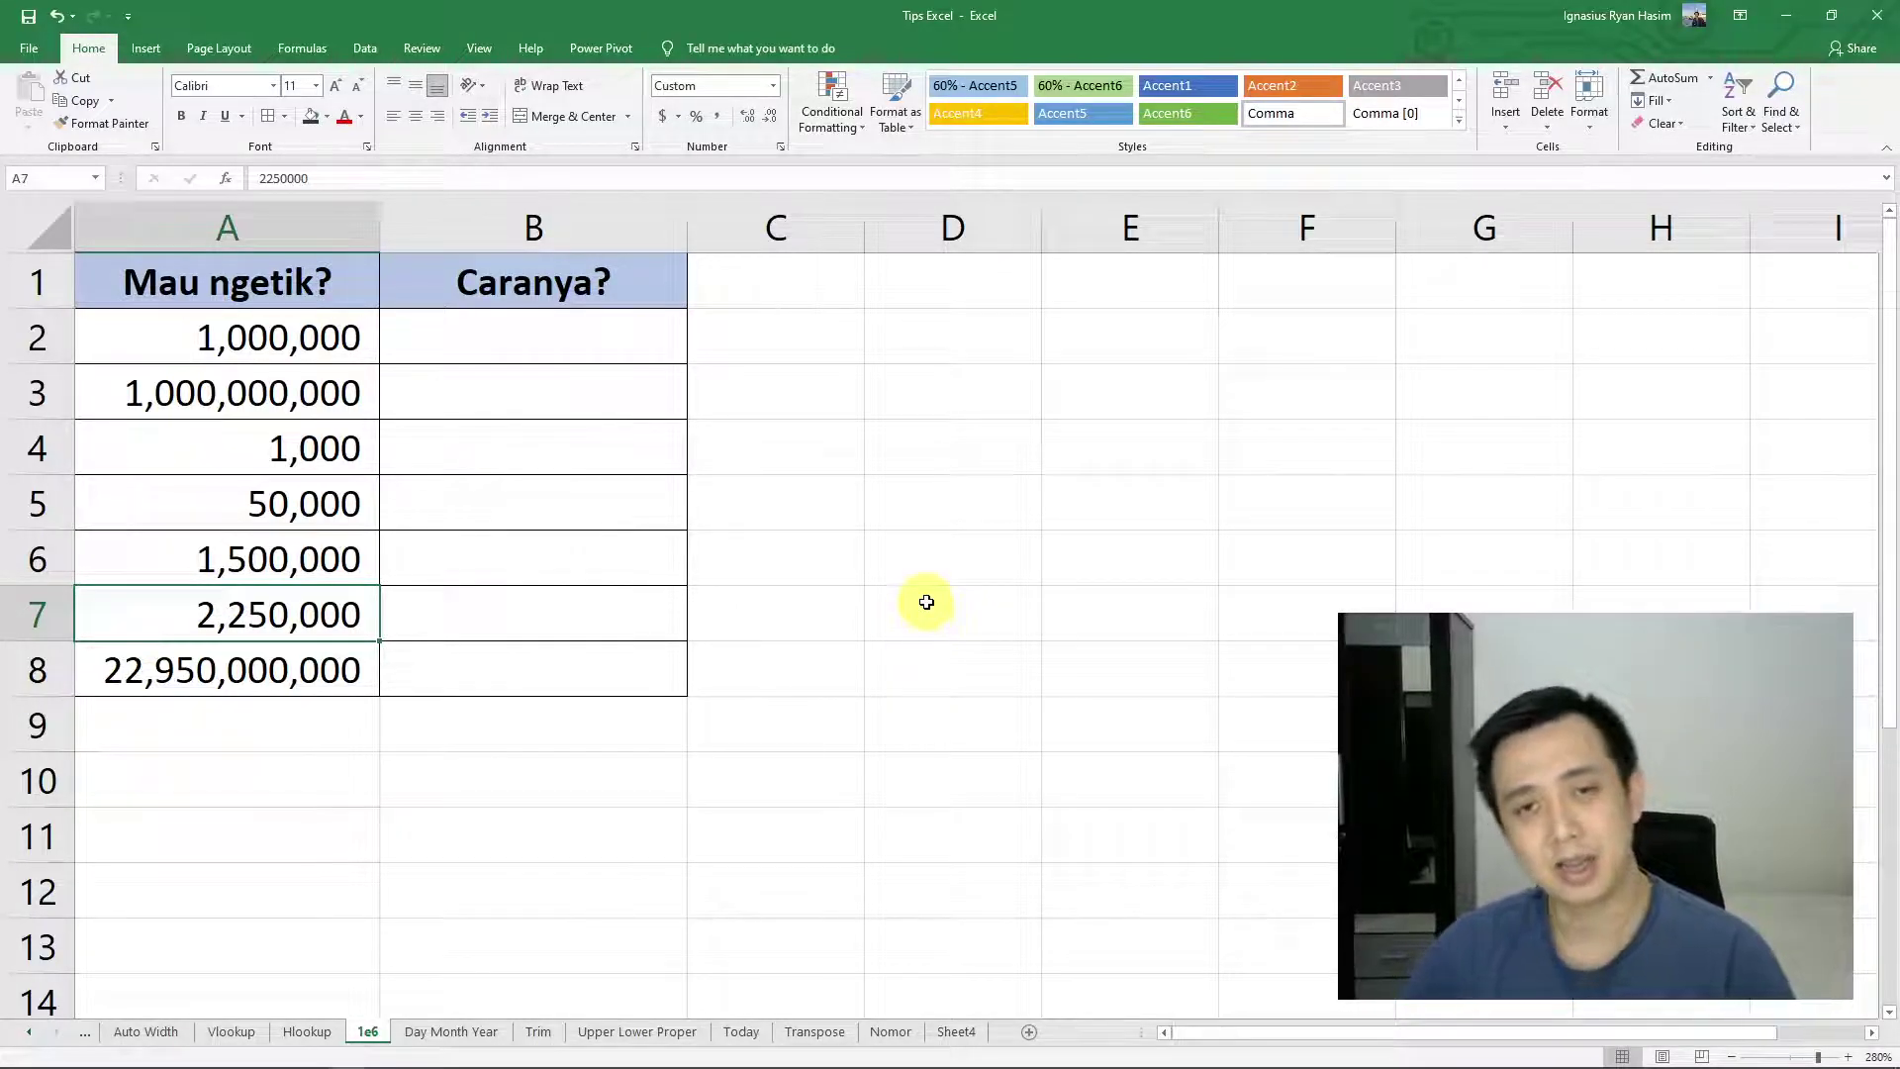
# Check column A's values, then type one million in full into B2
pyautogui.click(926, 602)
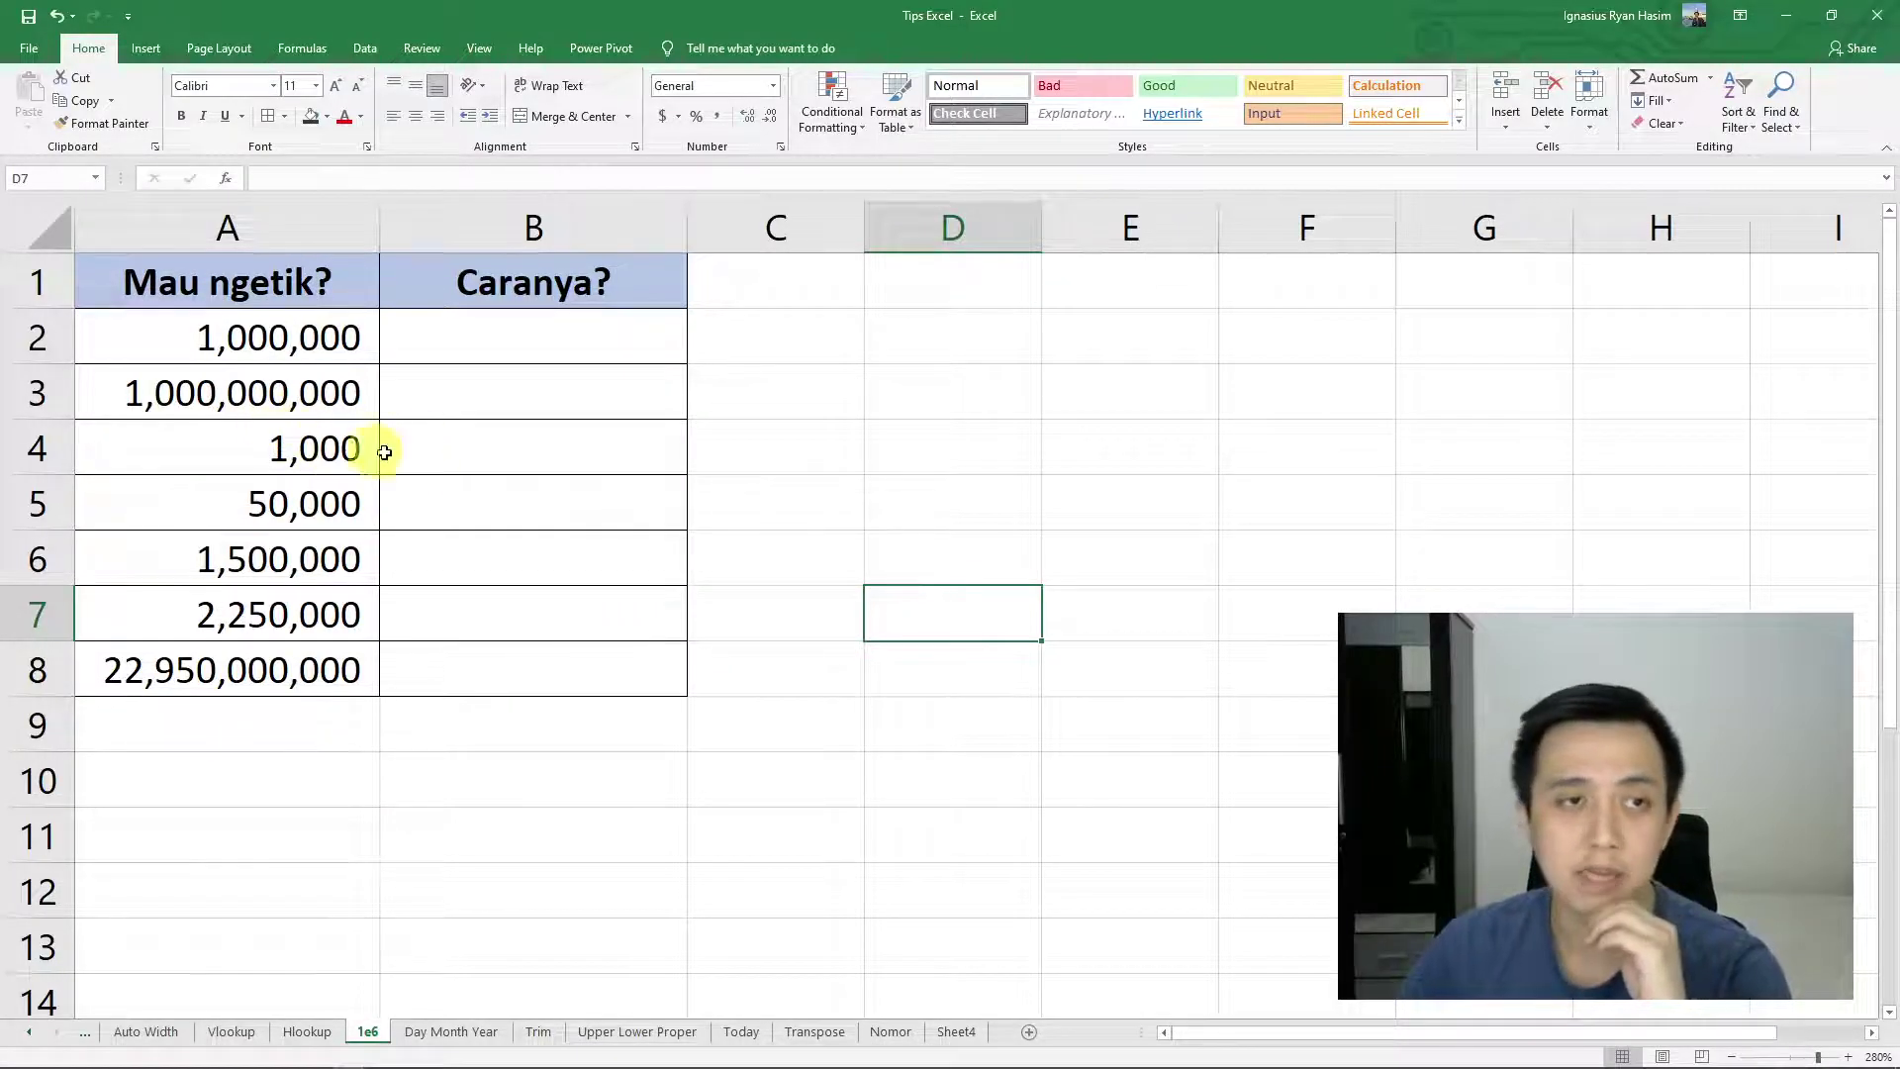
pyautogui.click(282, 339)
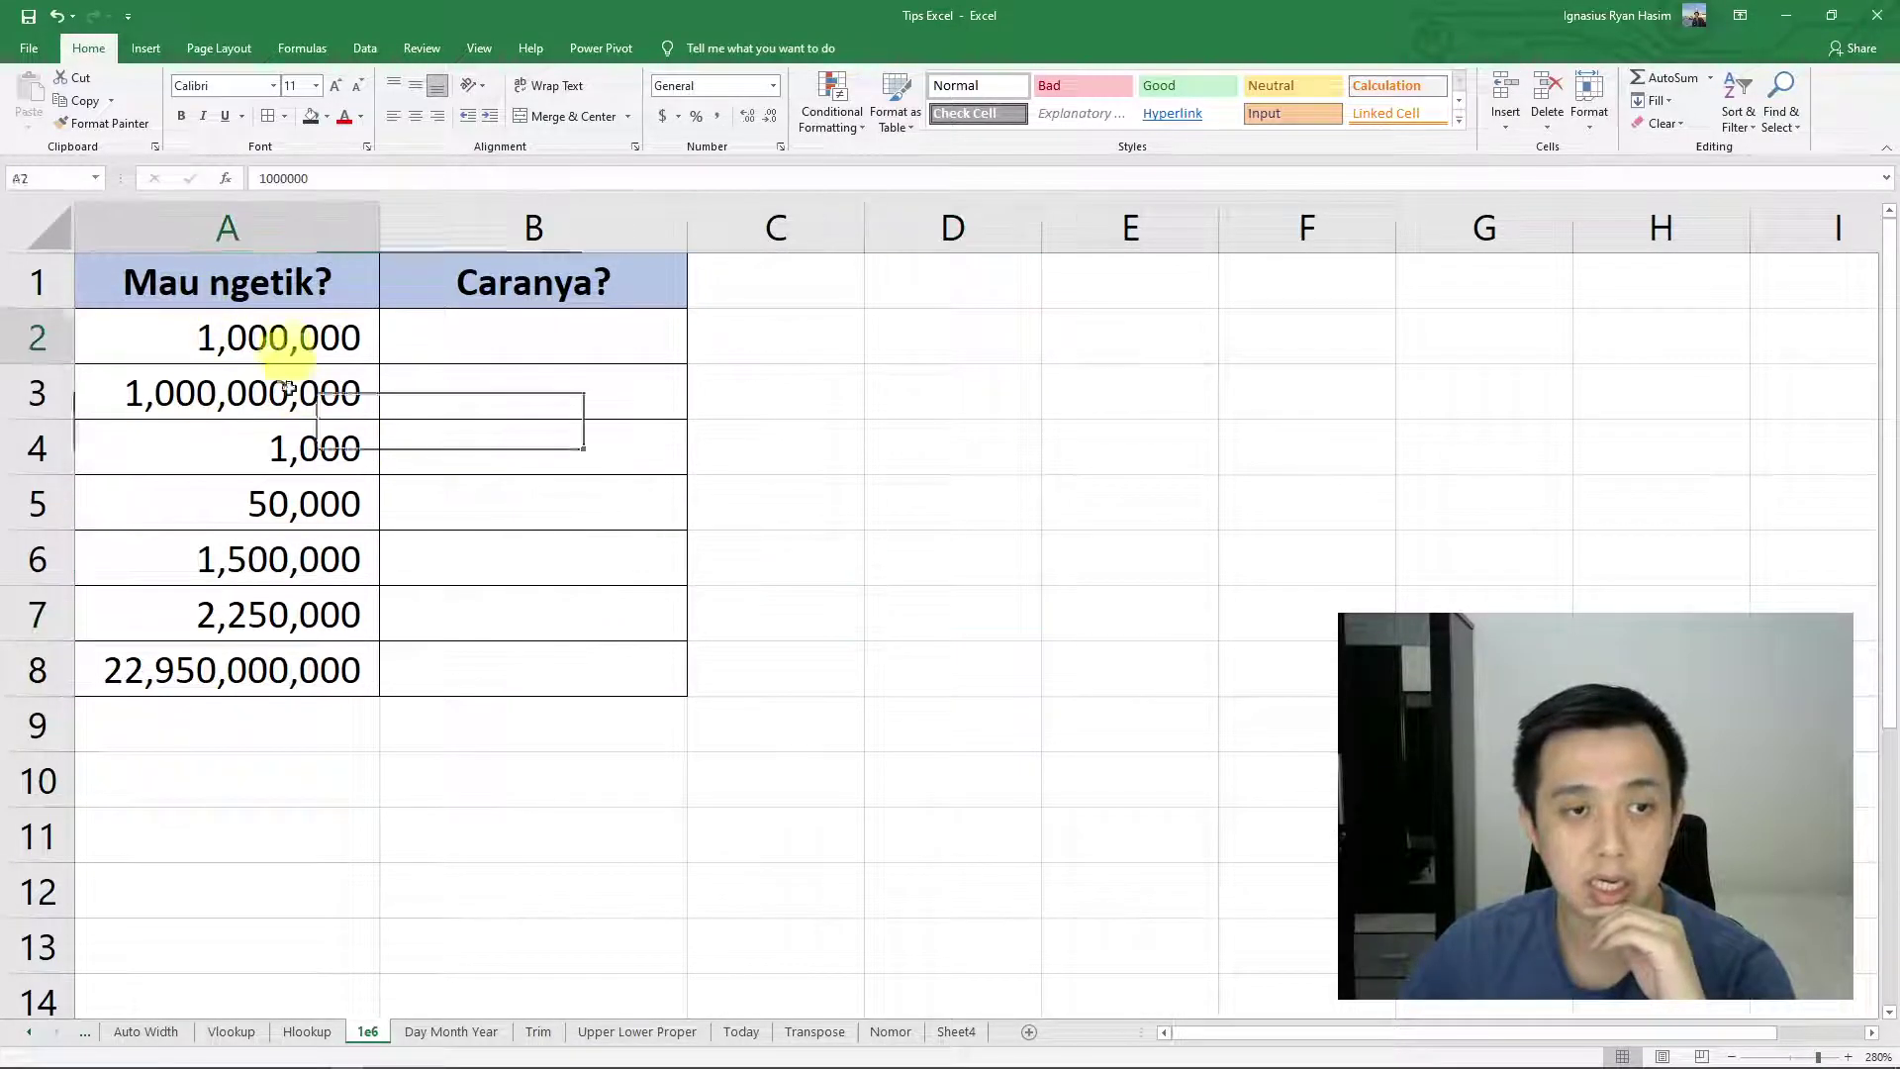
pyautogui.keyDown('shift'); pyautogui.click(284, 666); pyautogui.keyUp('shift')
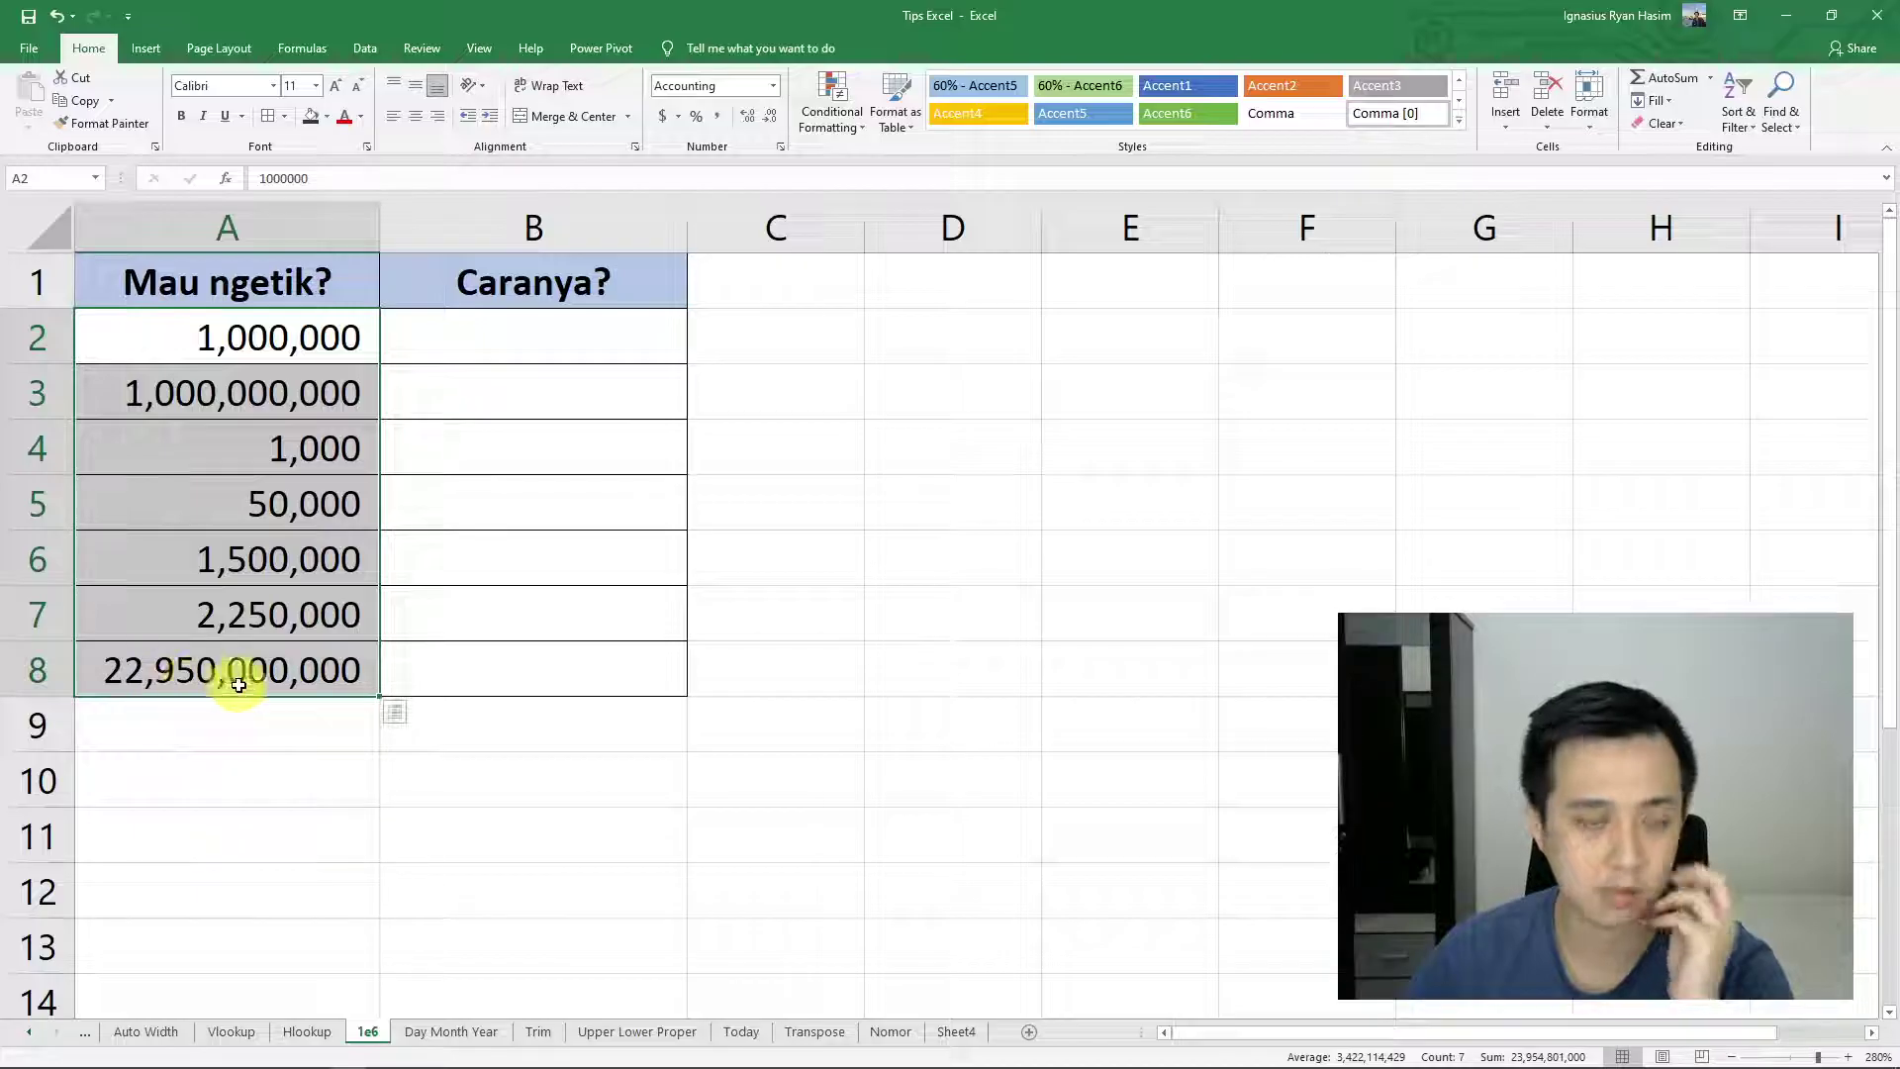
pyautogui.click(458, 354)
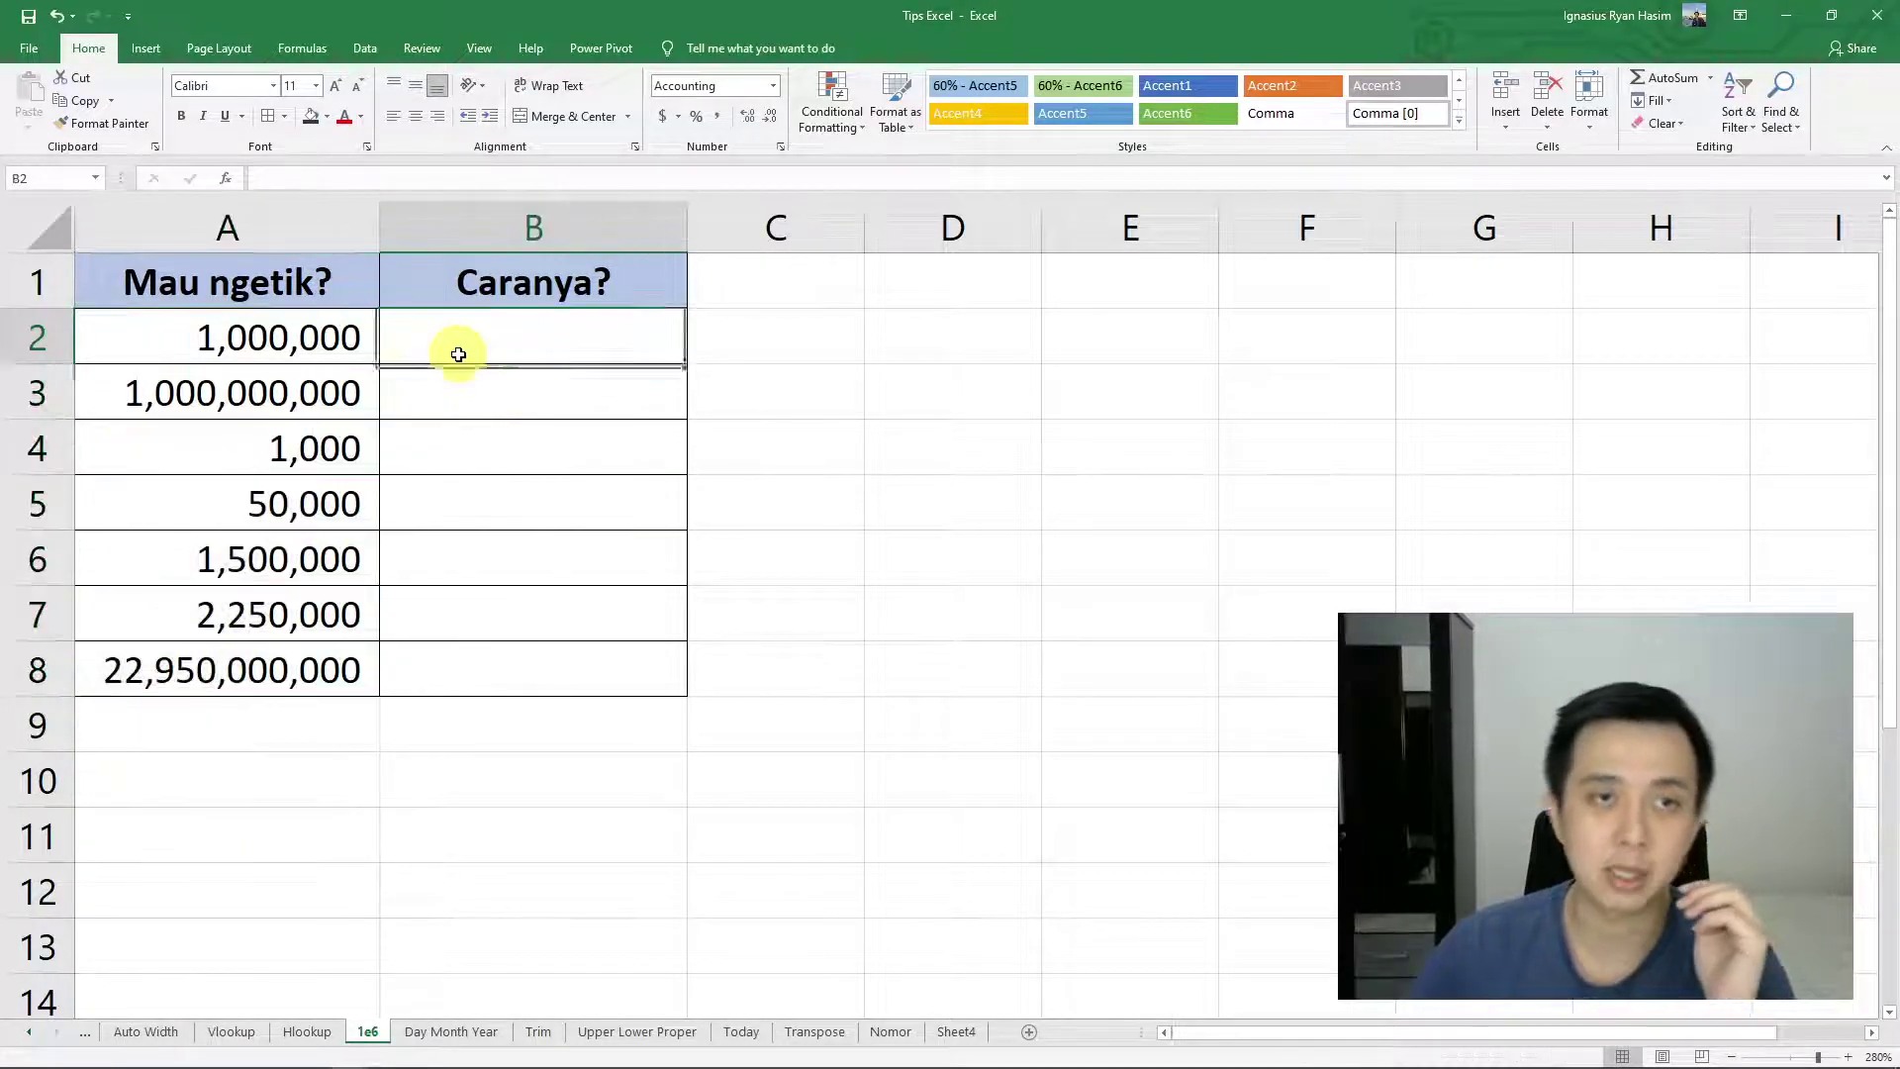
pyautogui.write('100000')
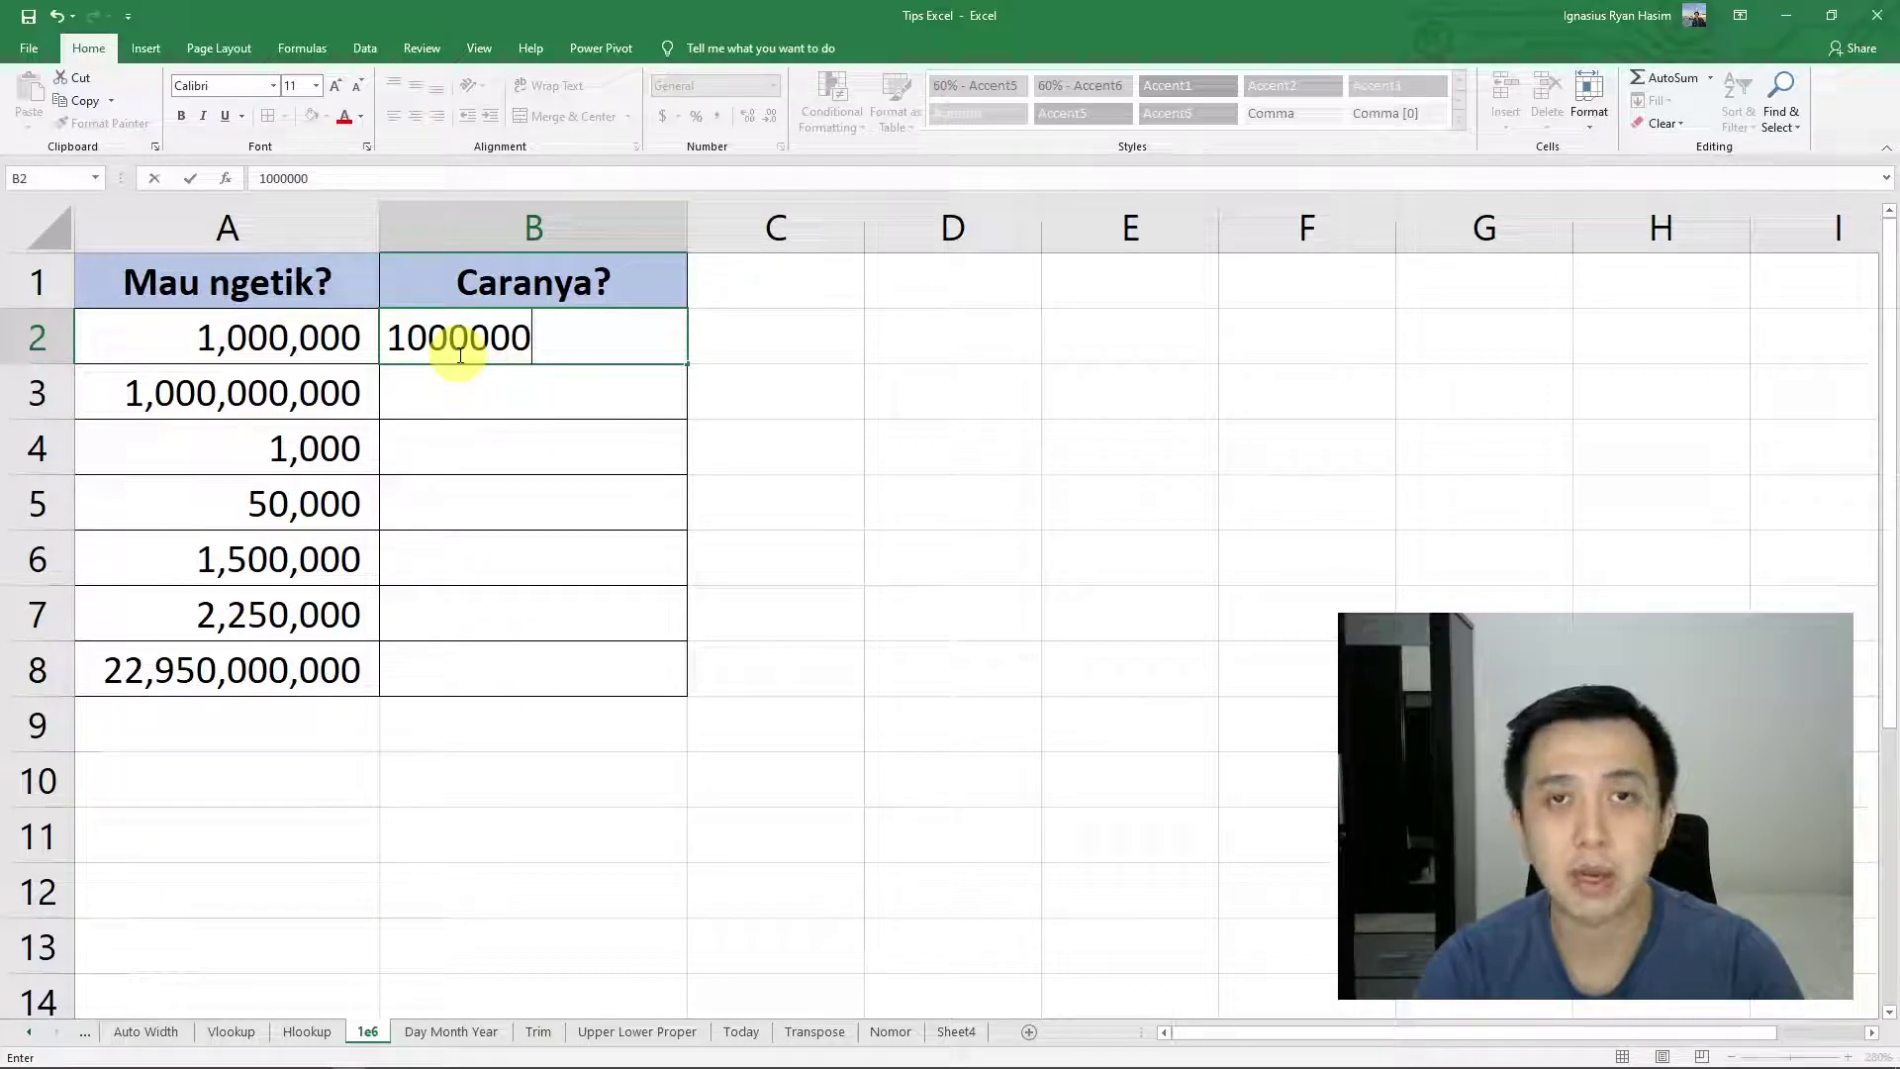
pyautogui.write('0')
pyautogui.press('Return')
pyautogui.click(458, 354)
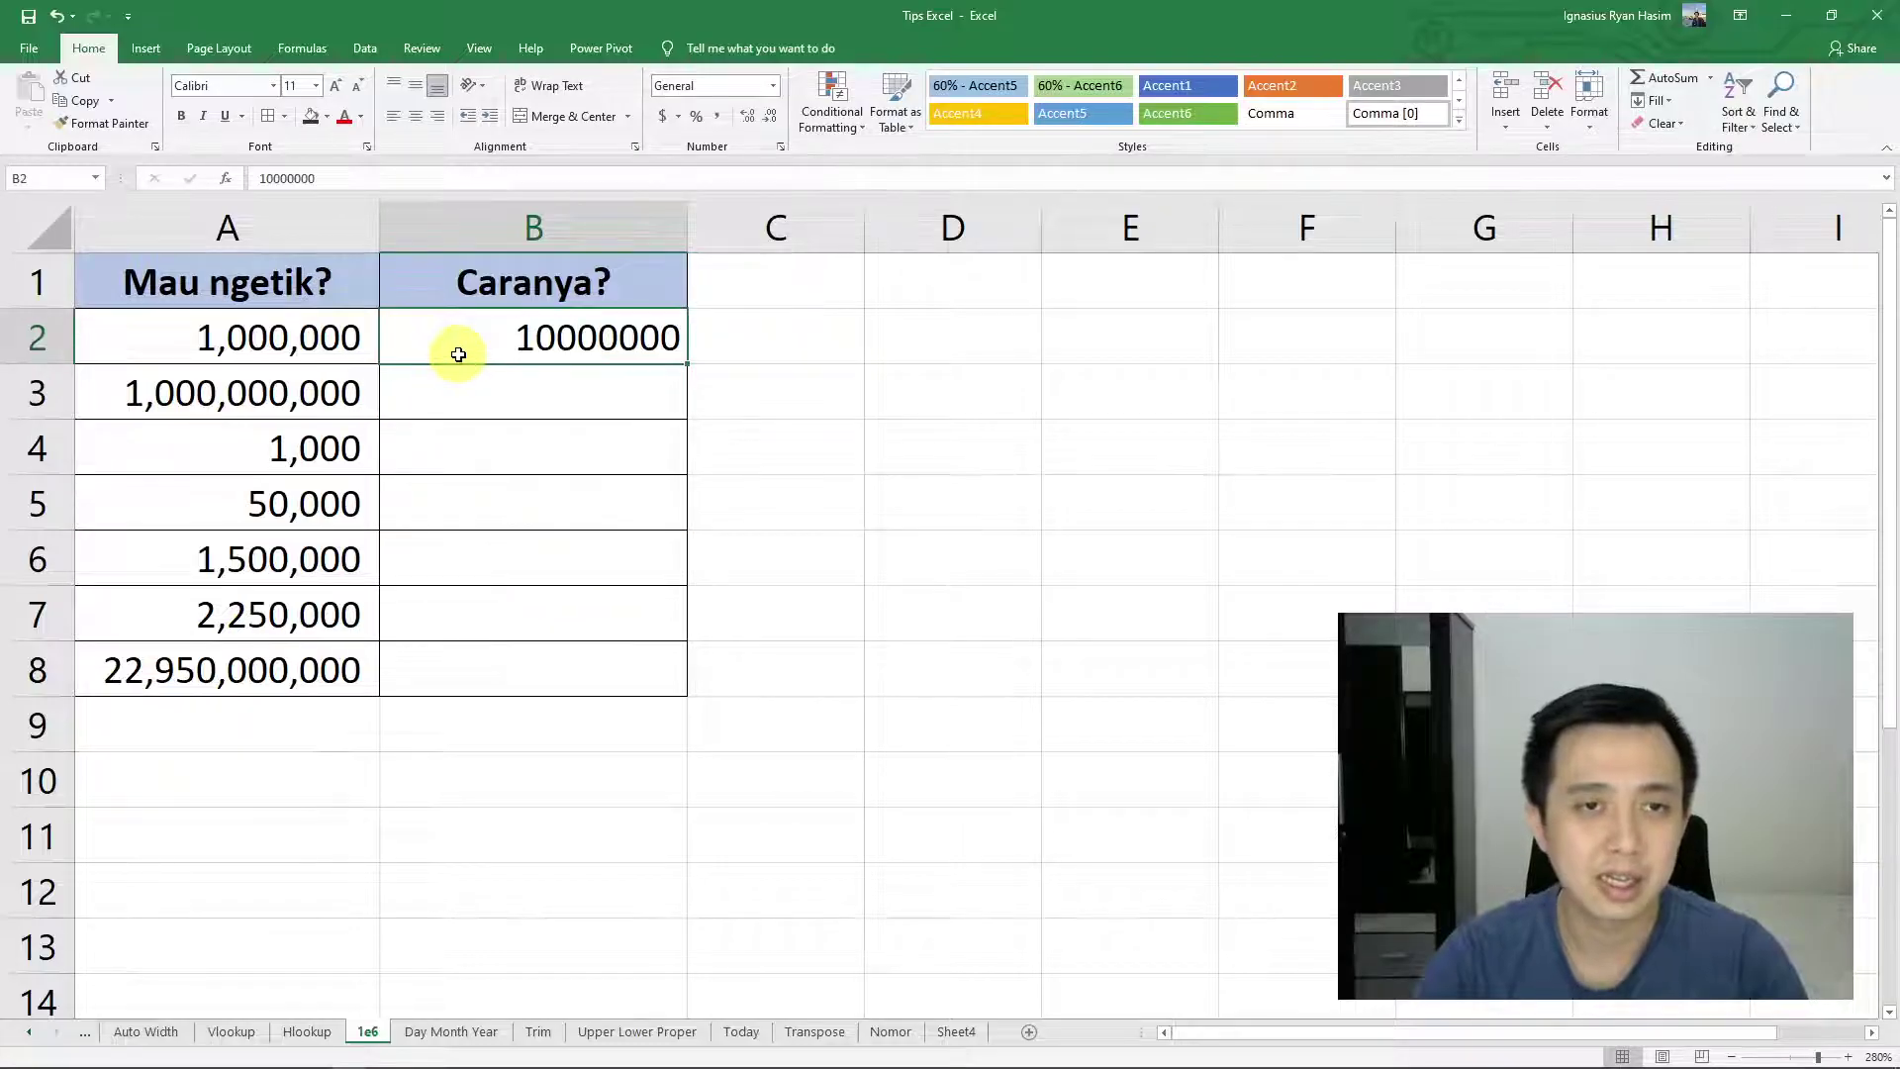
pyautogui.click(317, 181)
pyautogui.press('Return')
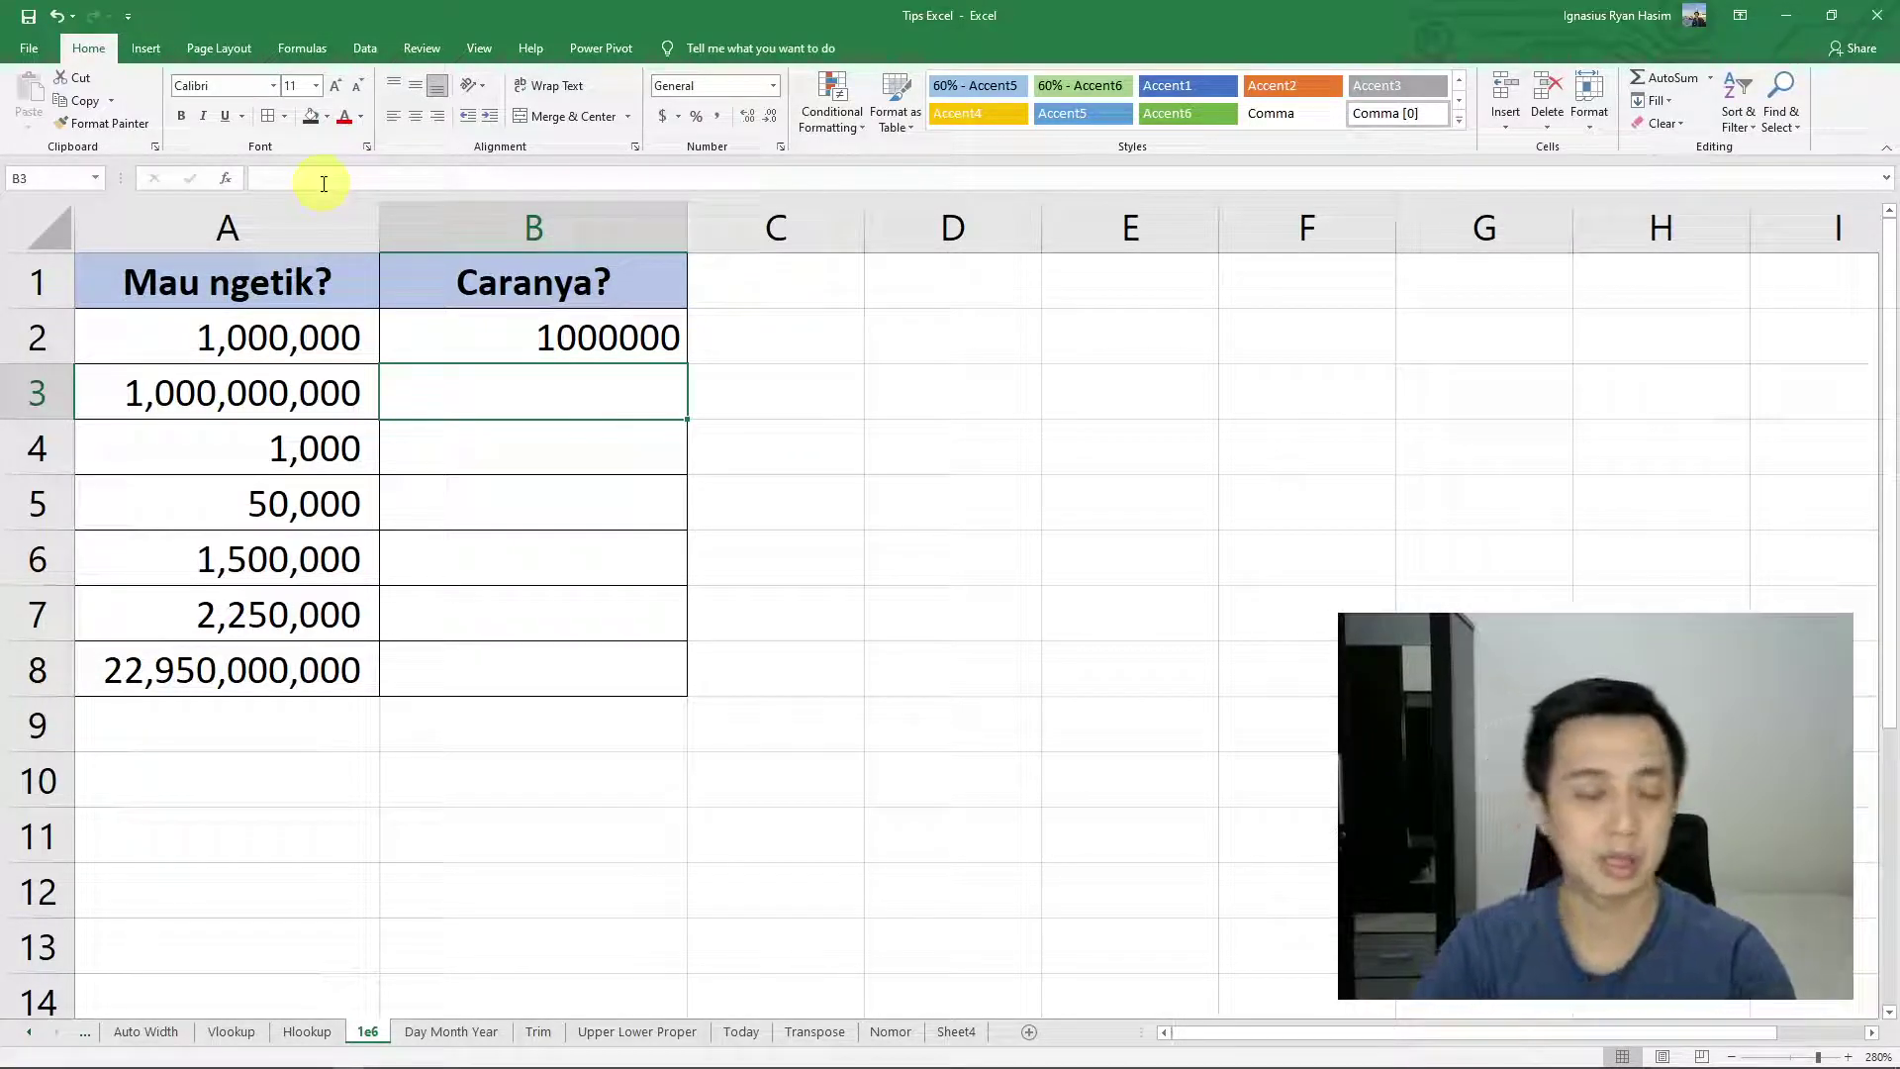
# Clear B2 and re-enter one million there as 1e6, showing 1.00E+06
pyautogui.press('Up')
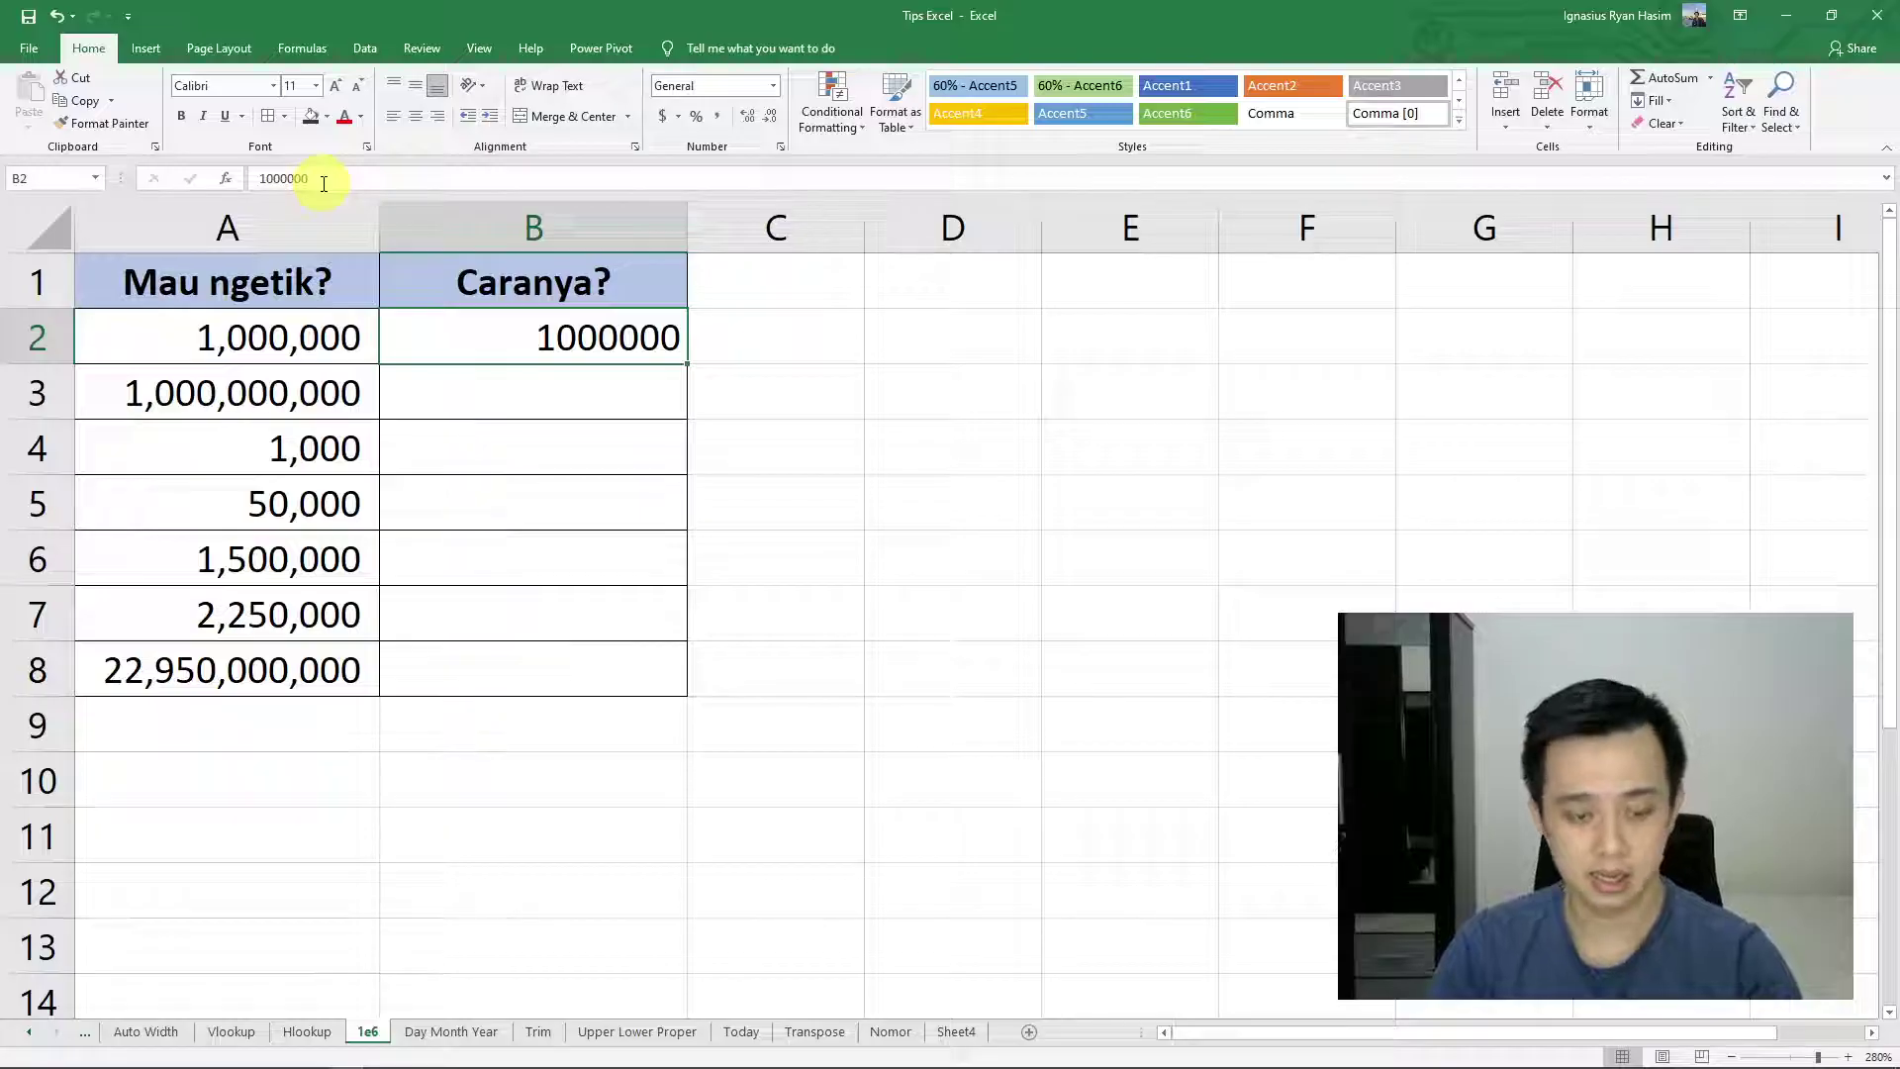
pyautogui.press('Delete')
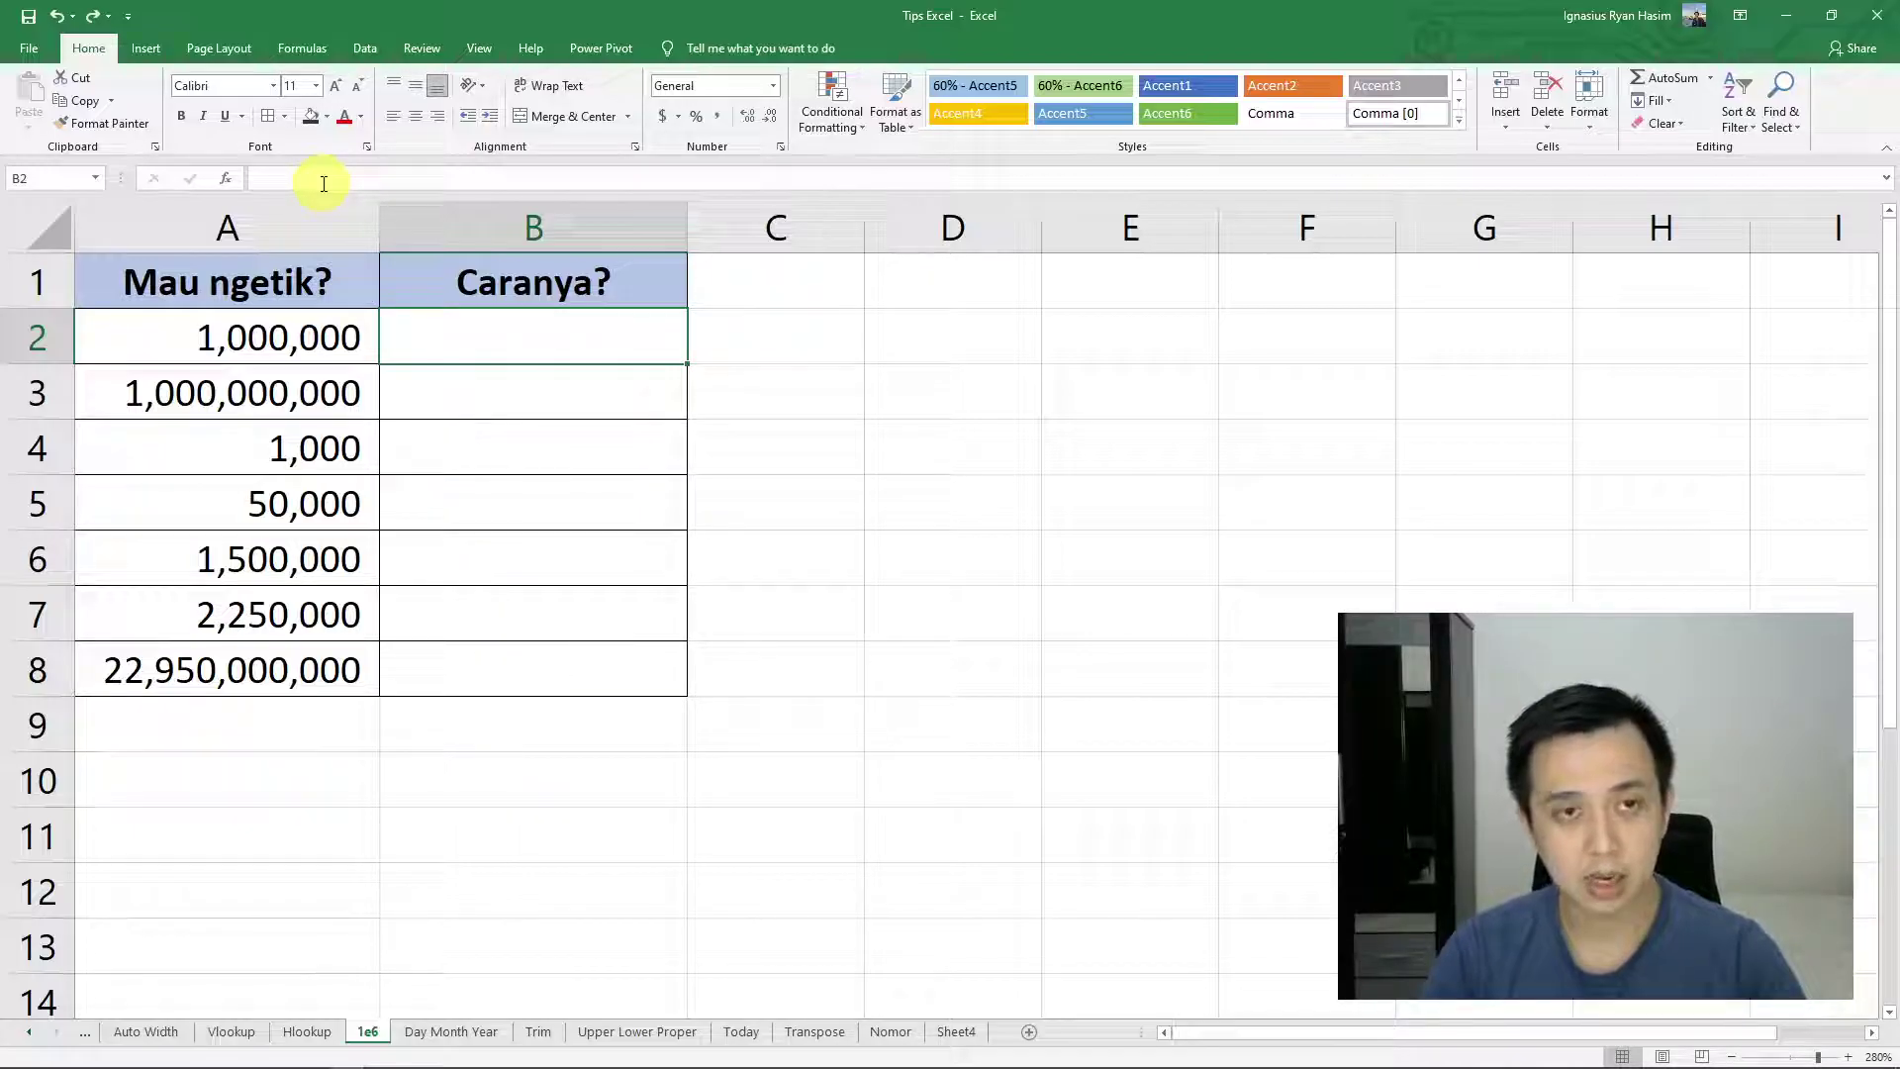
pyautogui.press('Left')
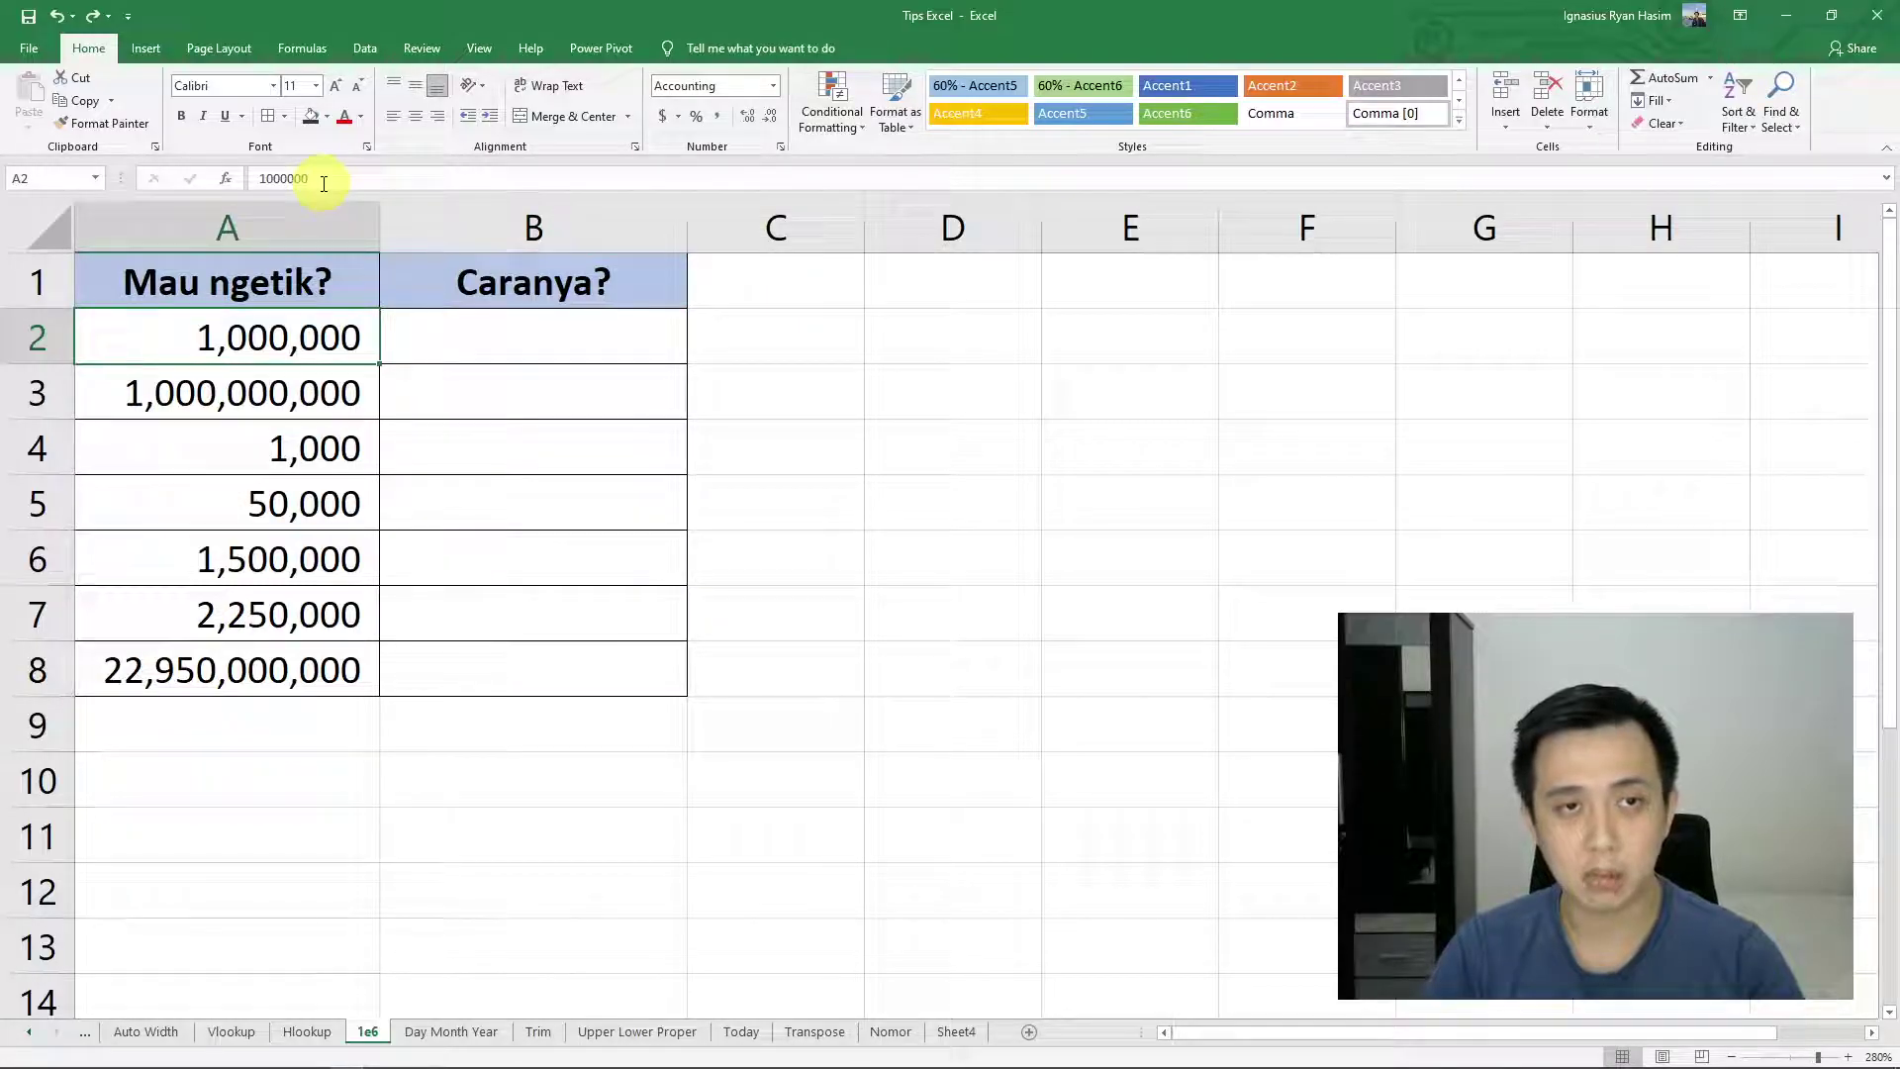
pyautogui.press('Right')
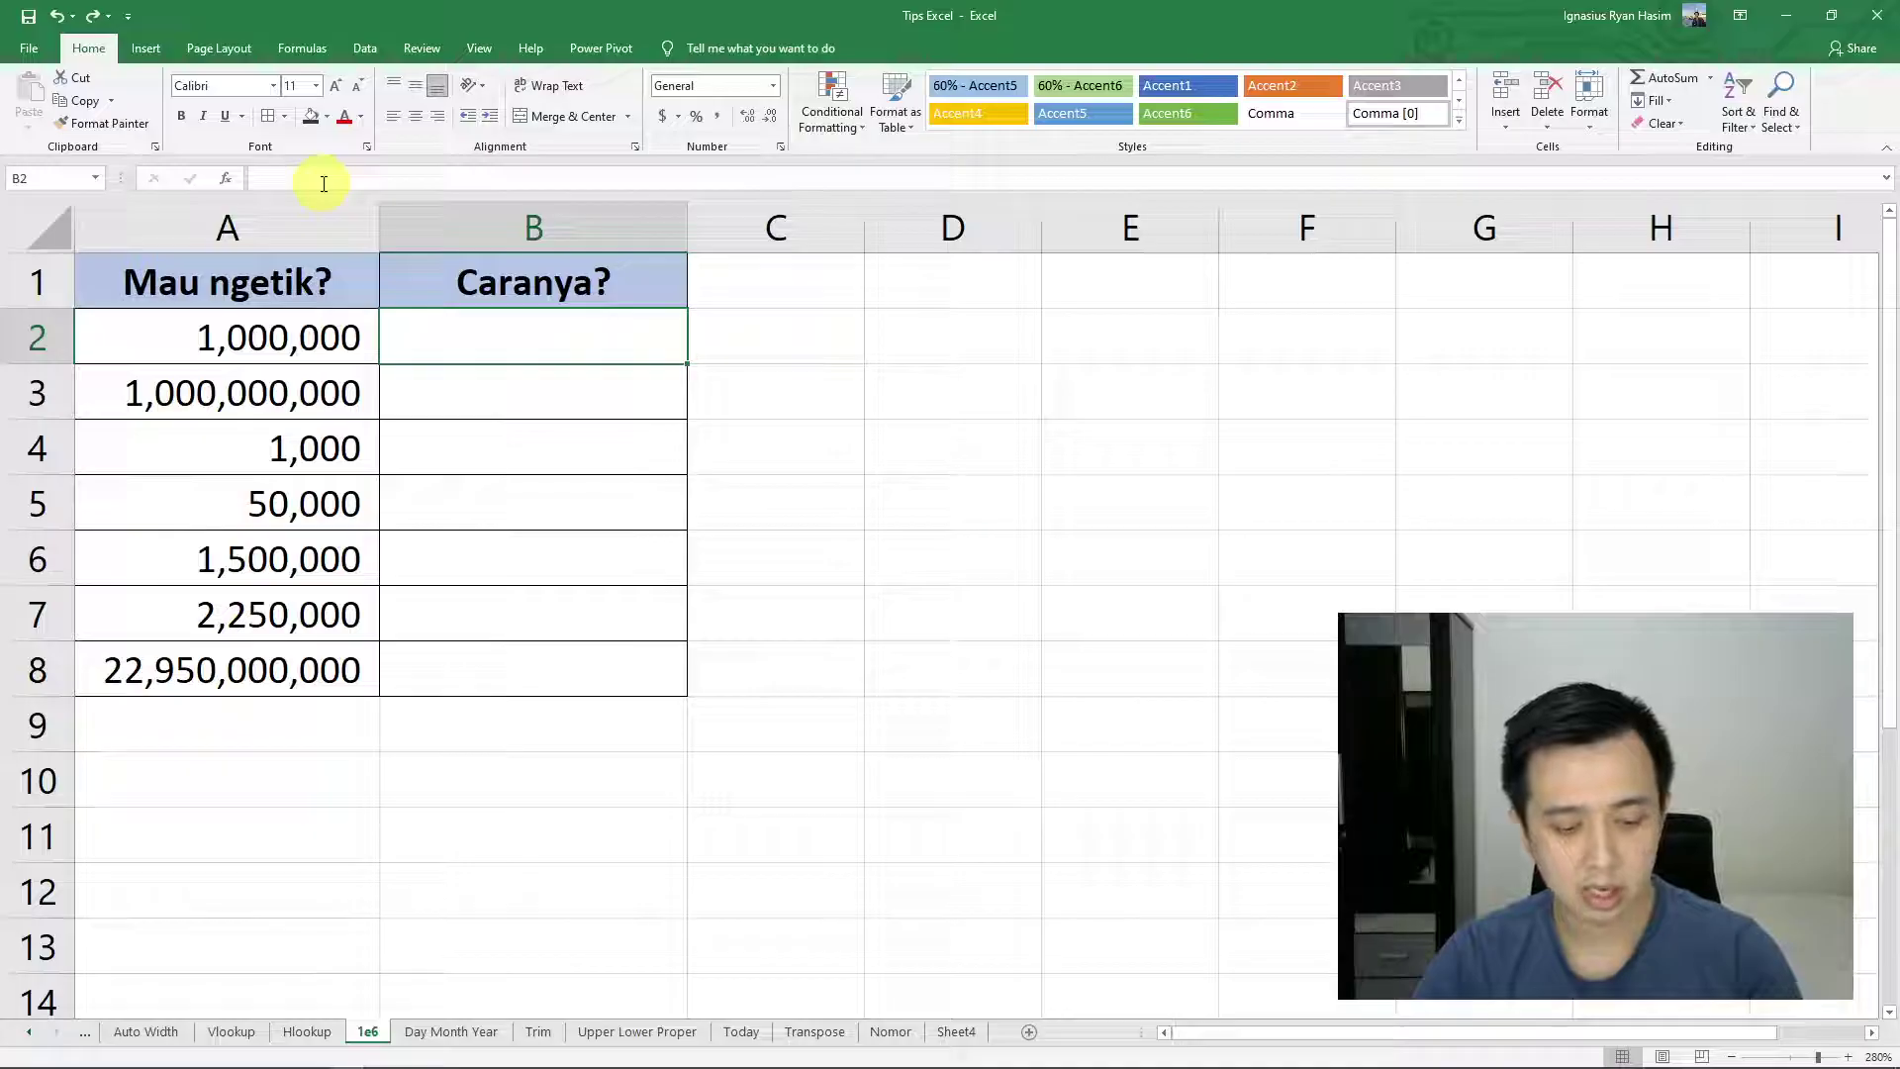
pyautogui.write('1e')
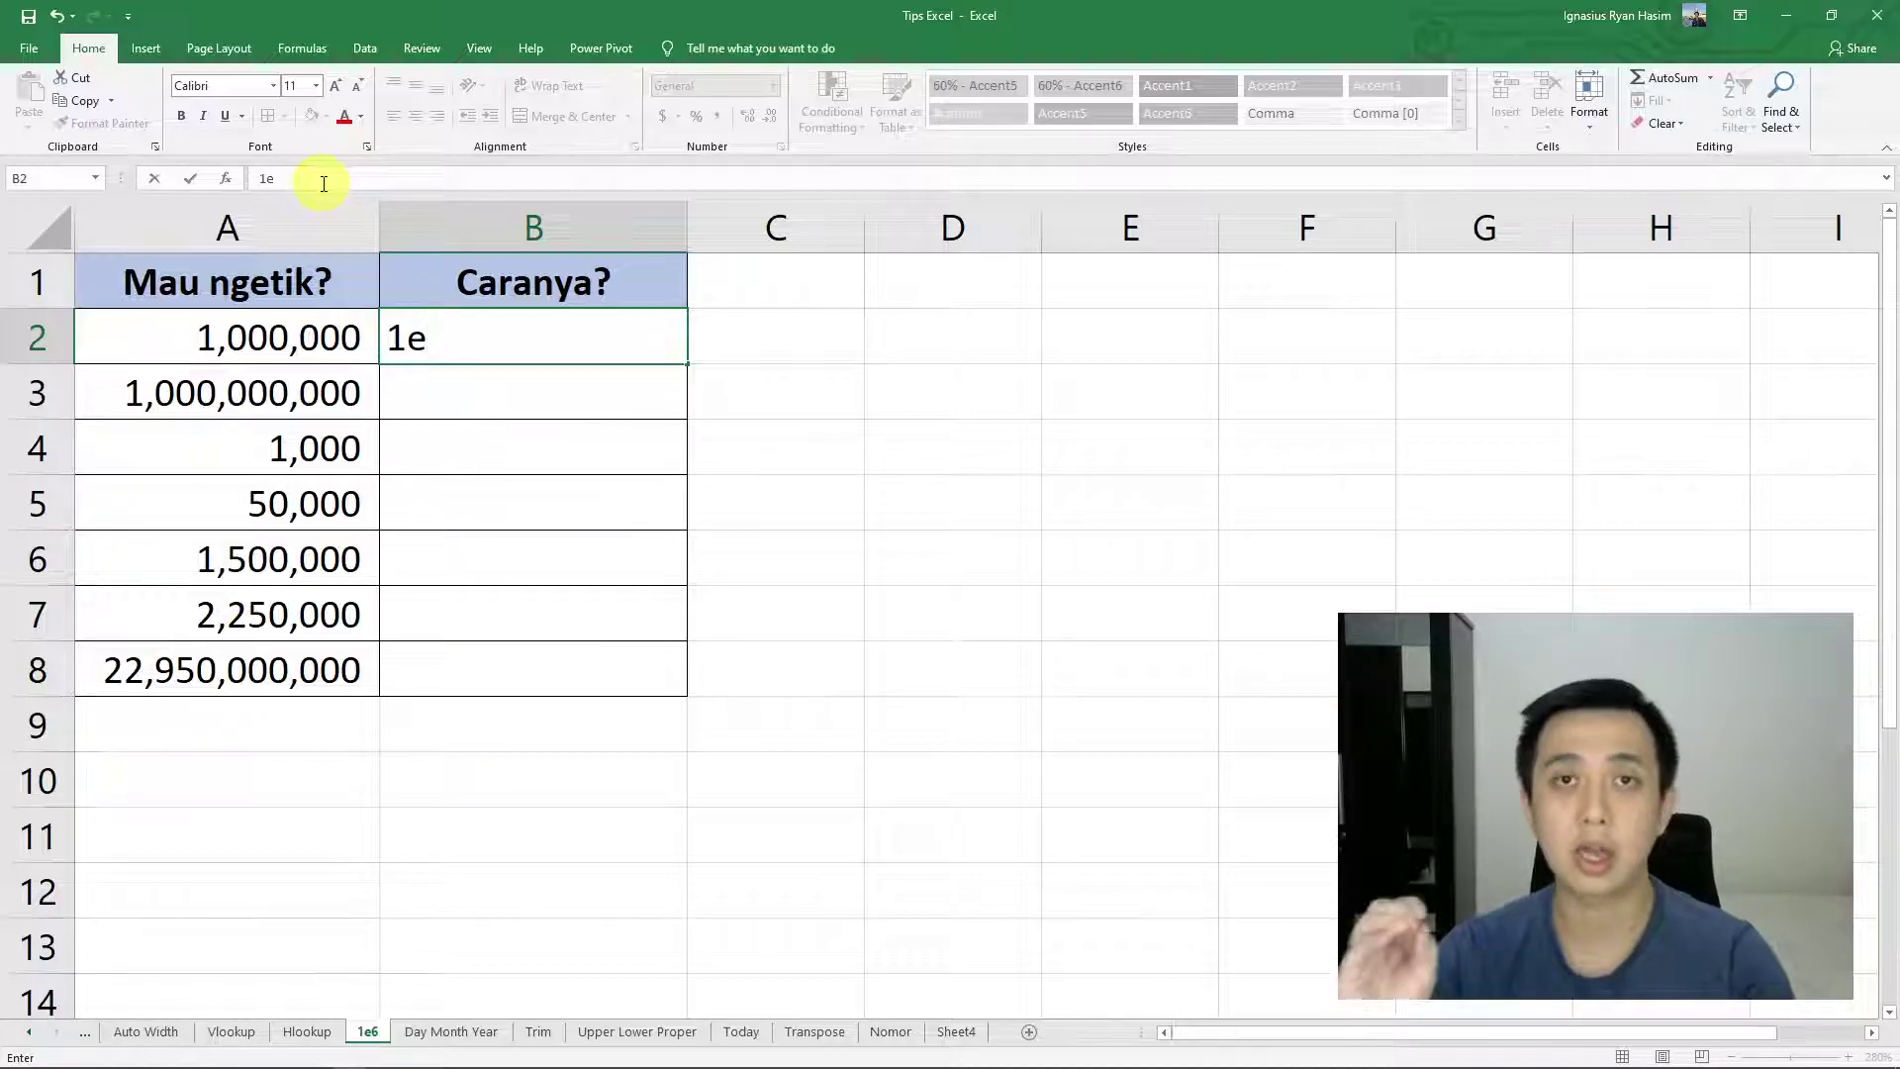
pyautogui.write('6')
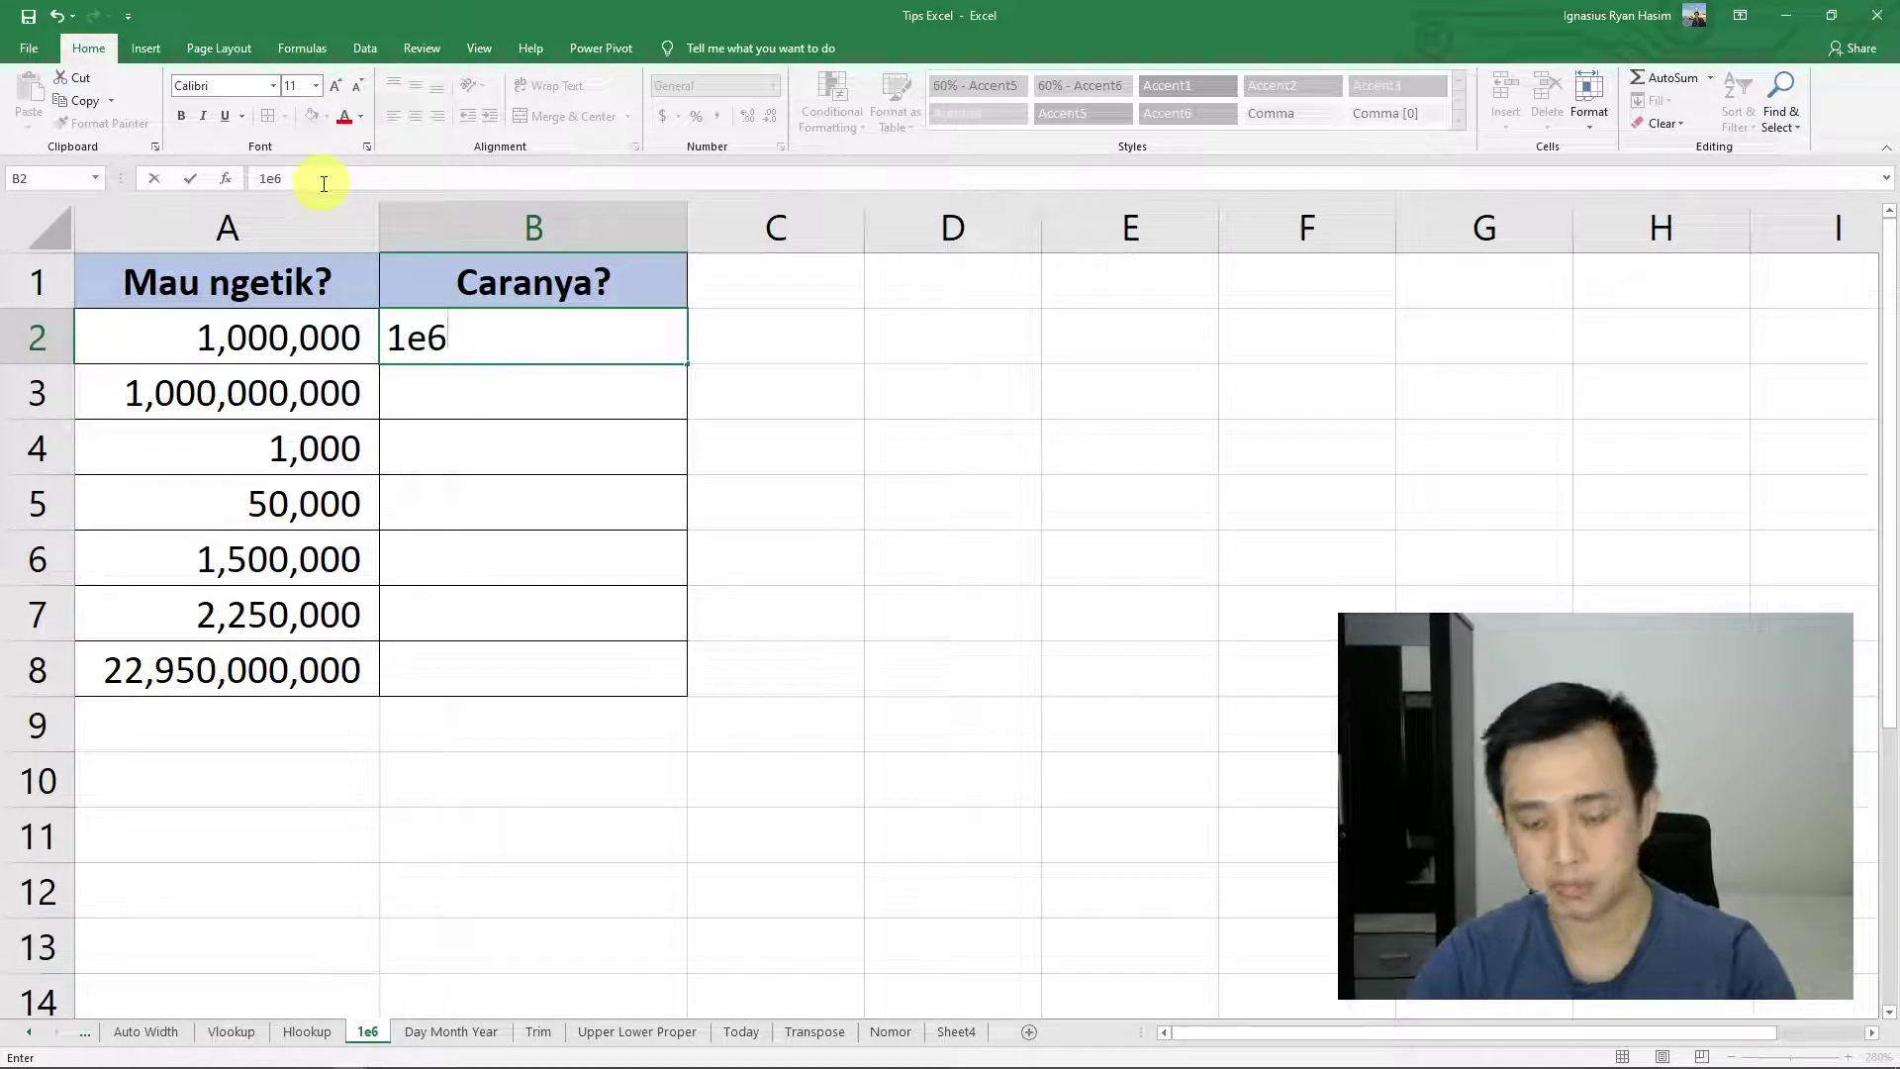
pyautogui.press('Return')
pyautogui.press('Up')
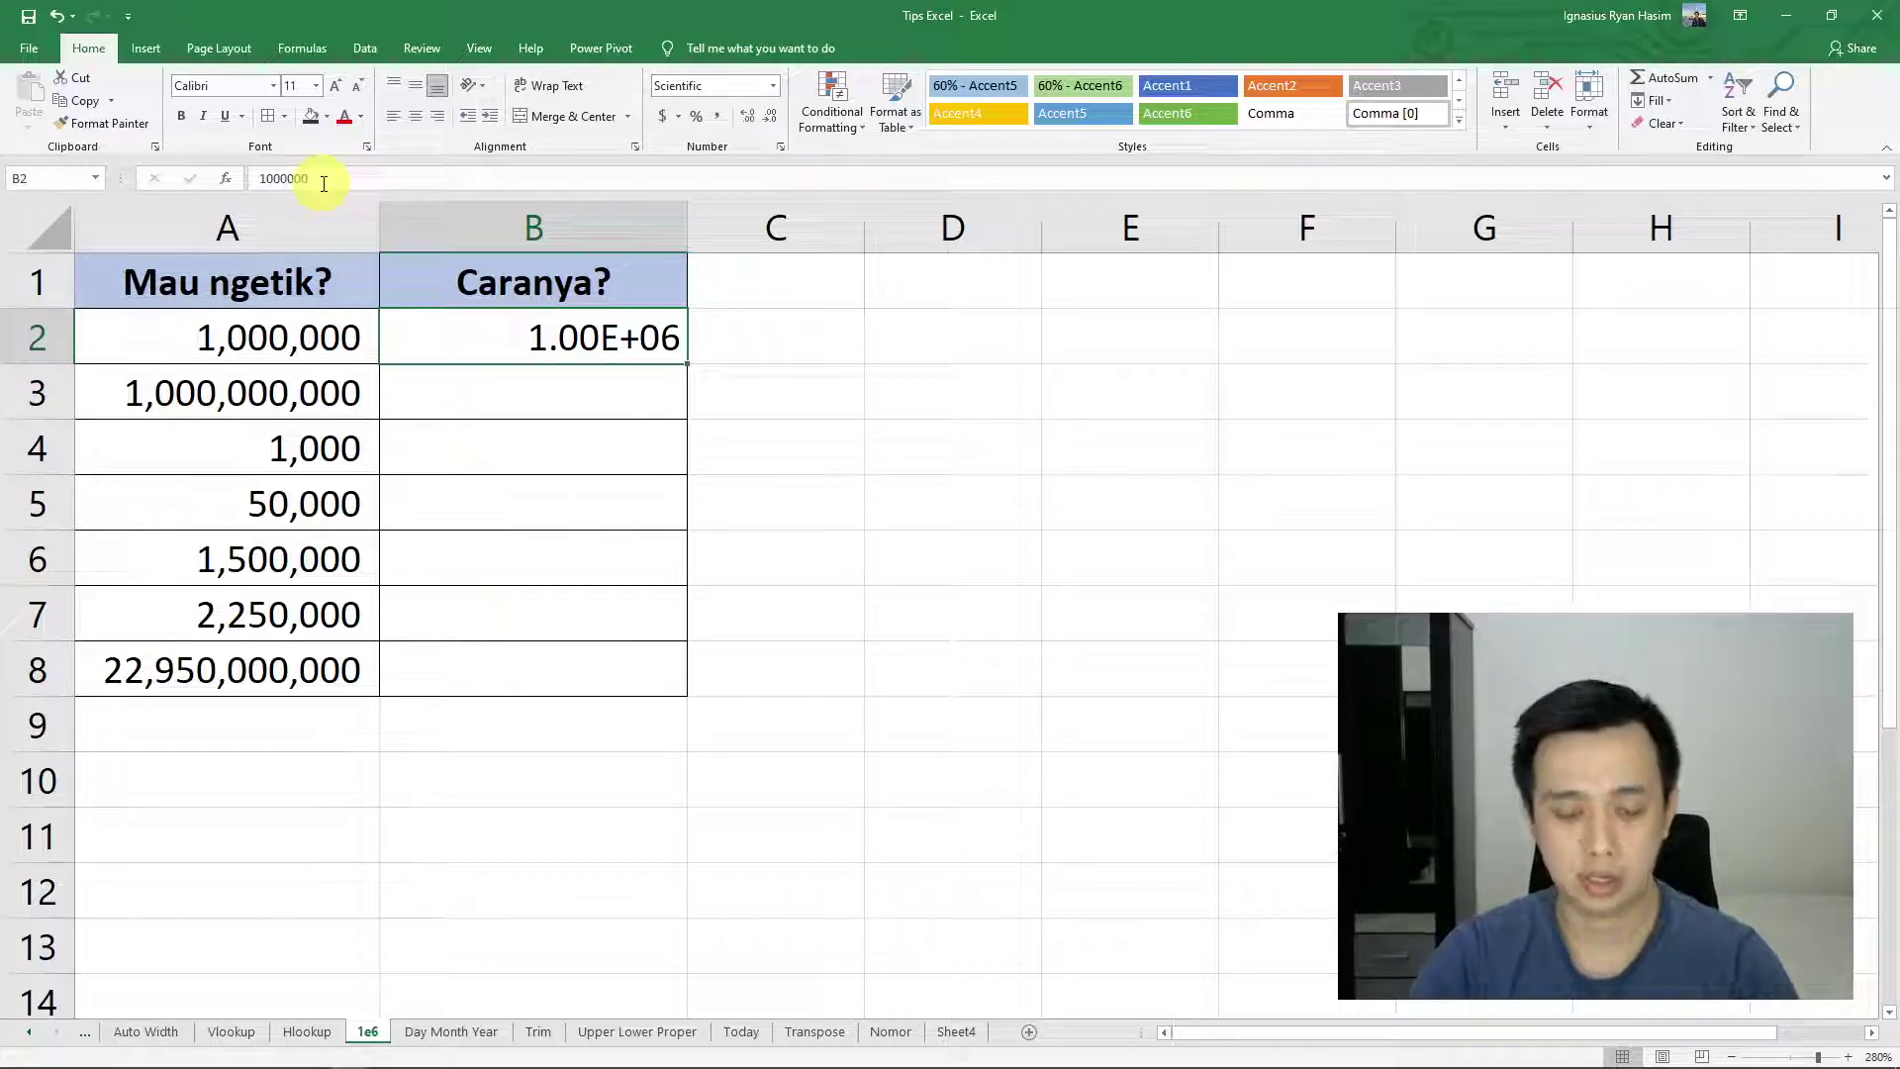
pyautogui.hotkey('ctrl', 'z')
pyautogui.write('1')
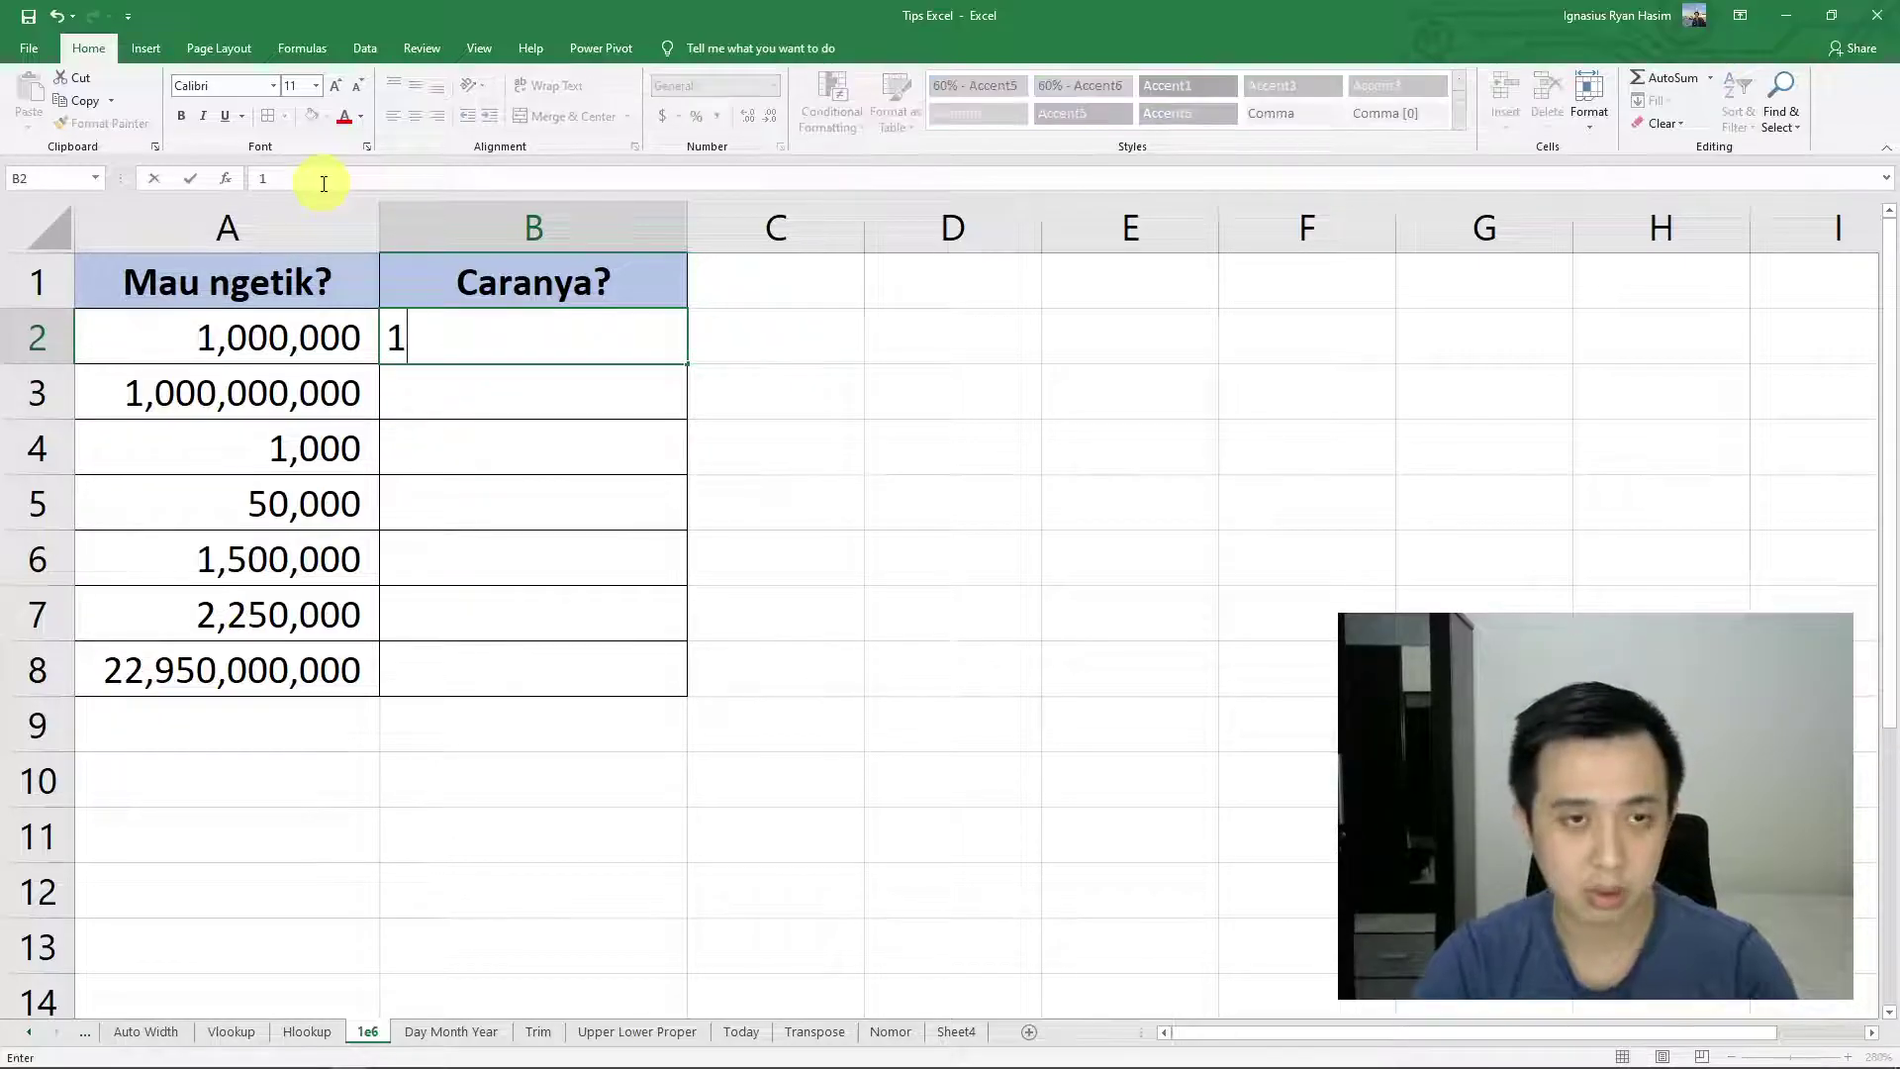
pyautogui.write('e6')
pyautogui.press('Return')
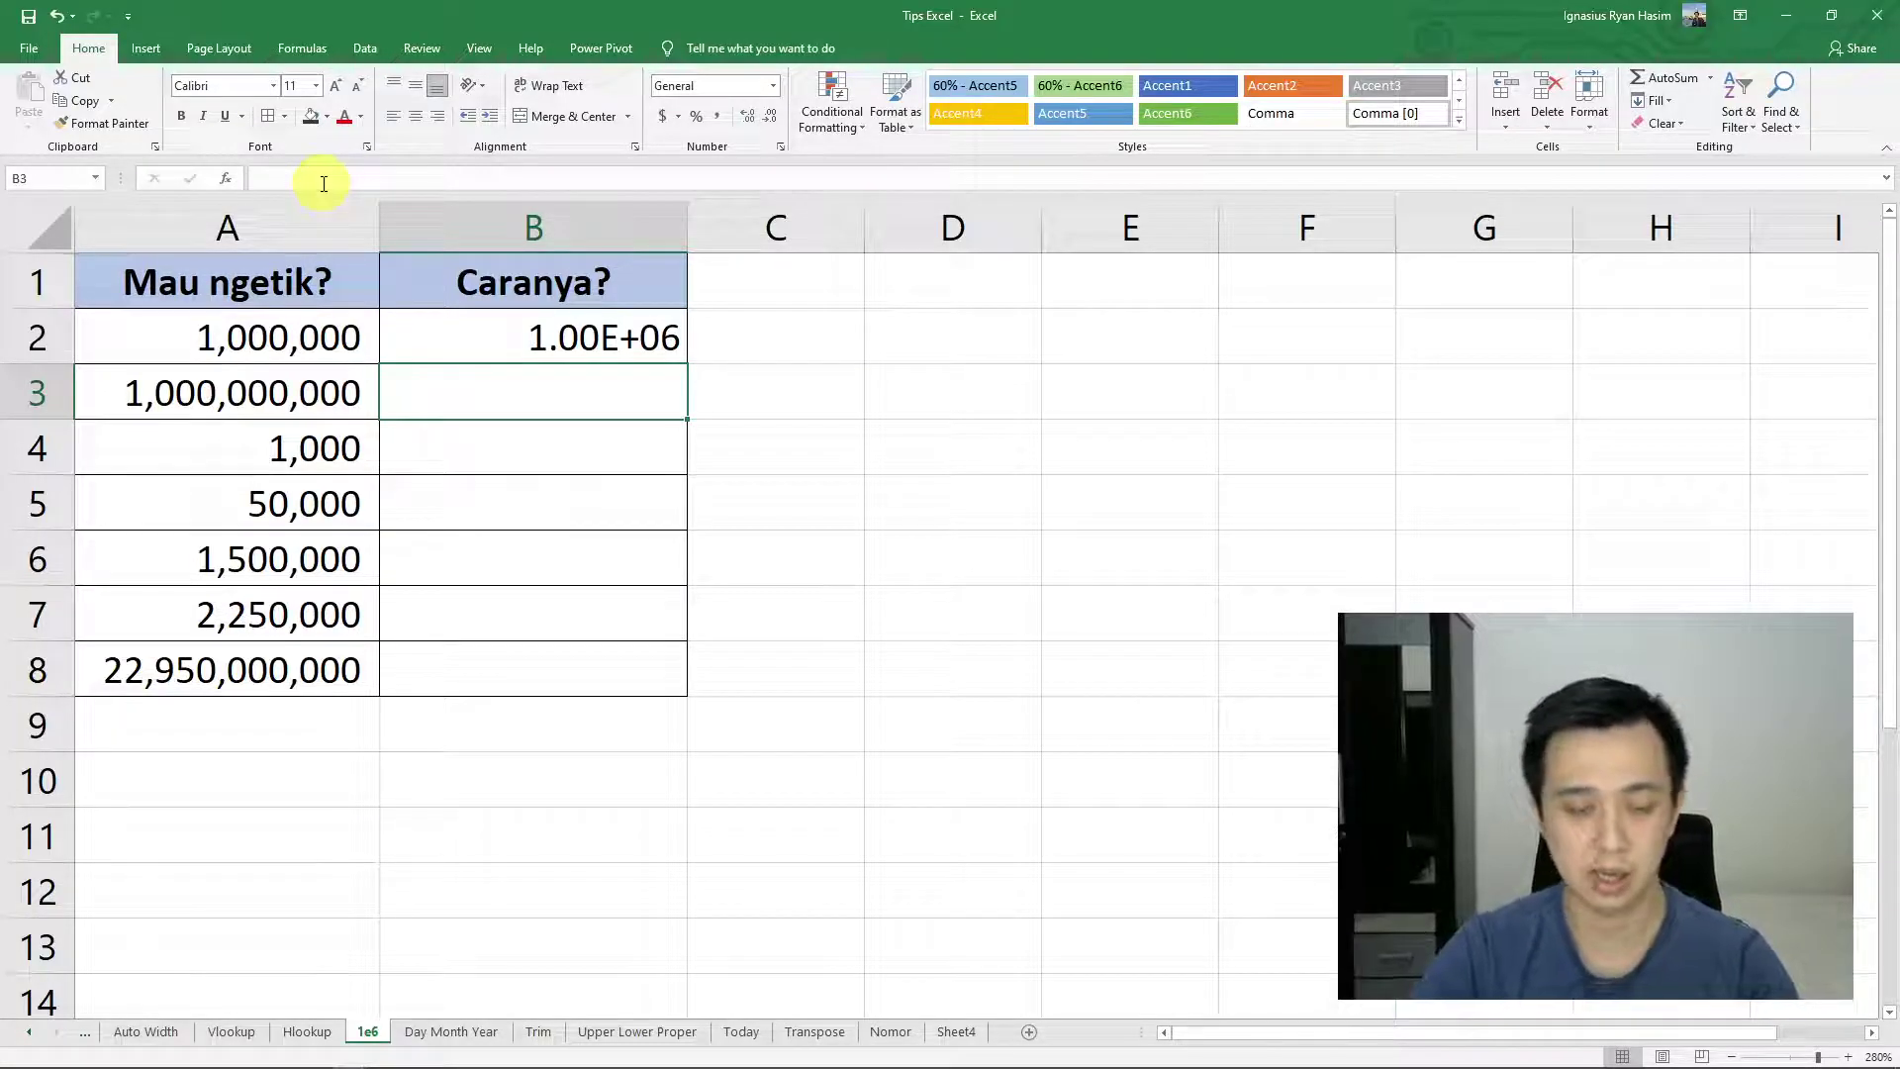
# Replace the long number typed in B3 with 1e9 to show 1.00E+09
pyautogui.write('100')
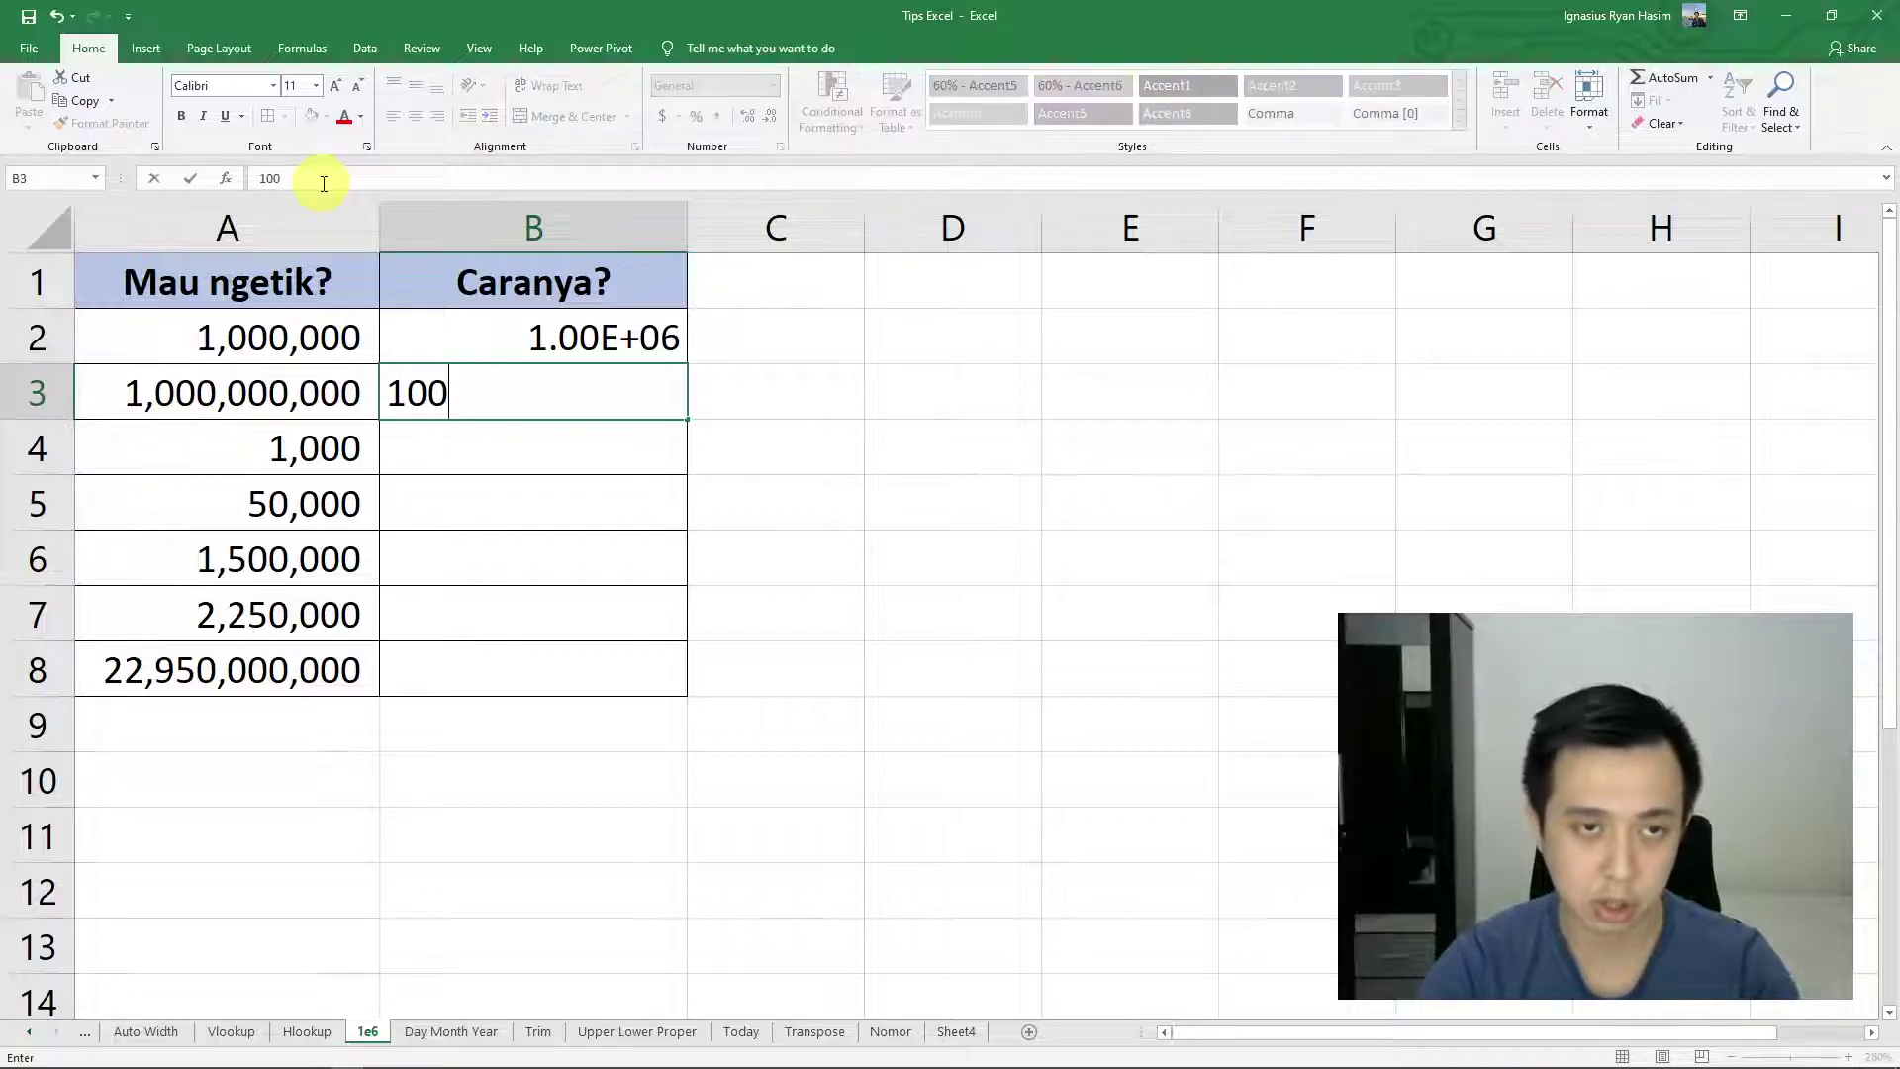
pyautogui.write('0000000')
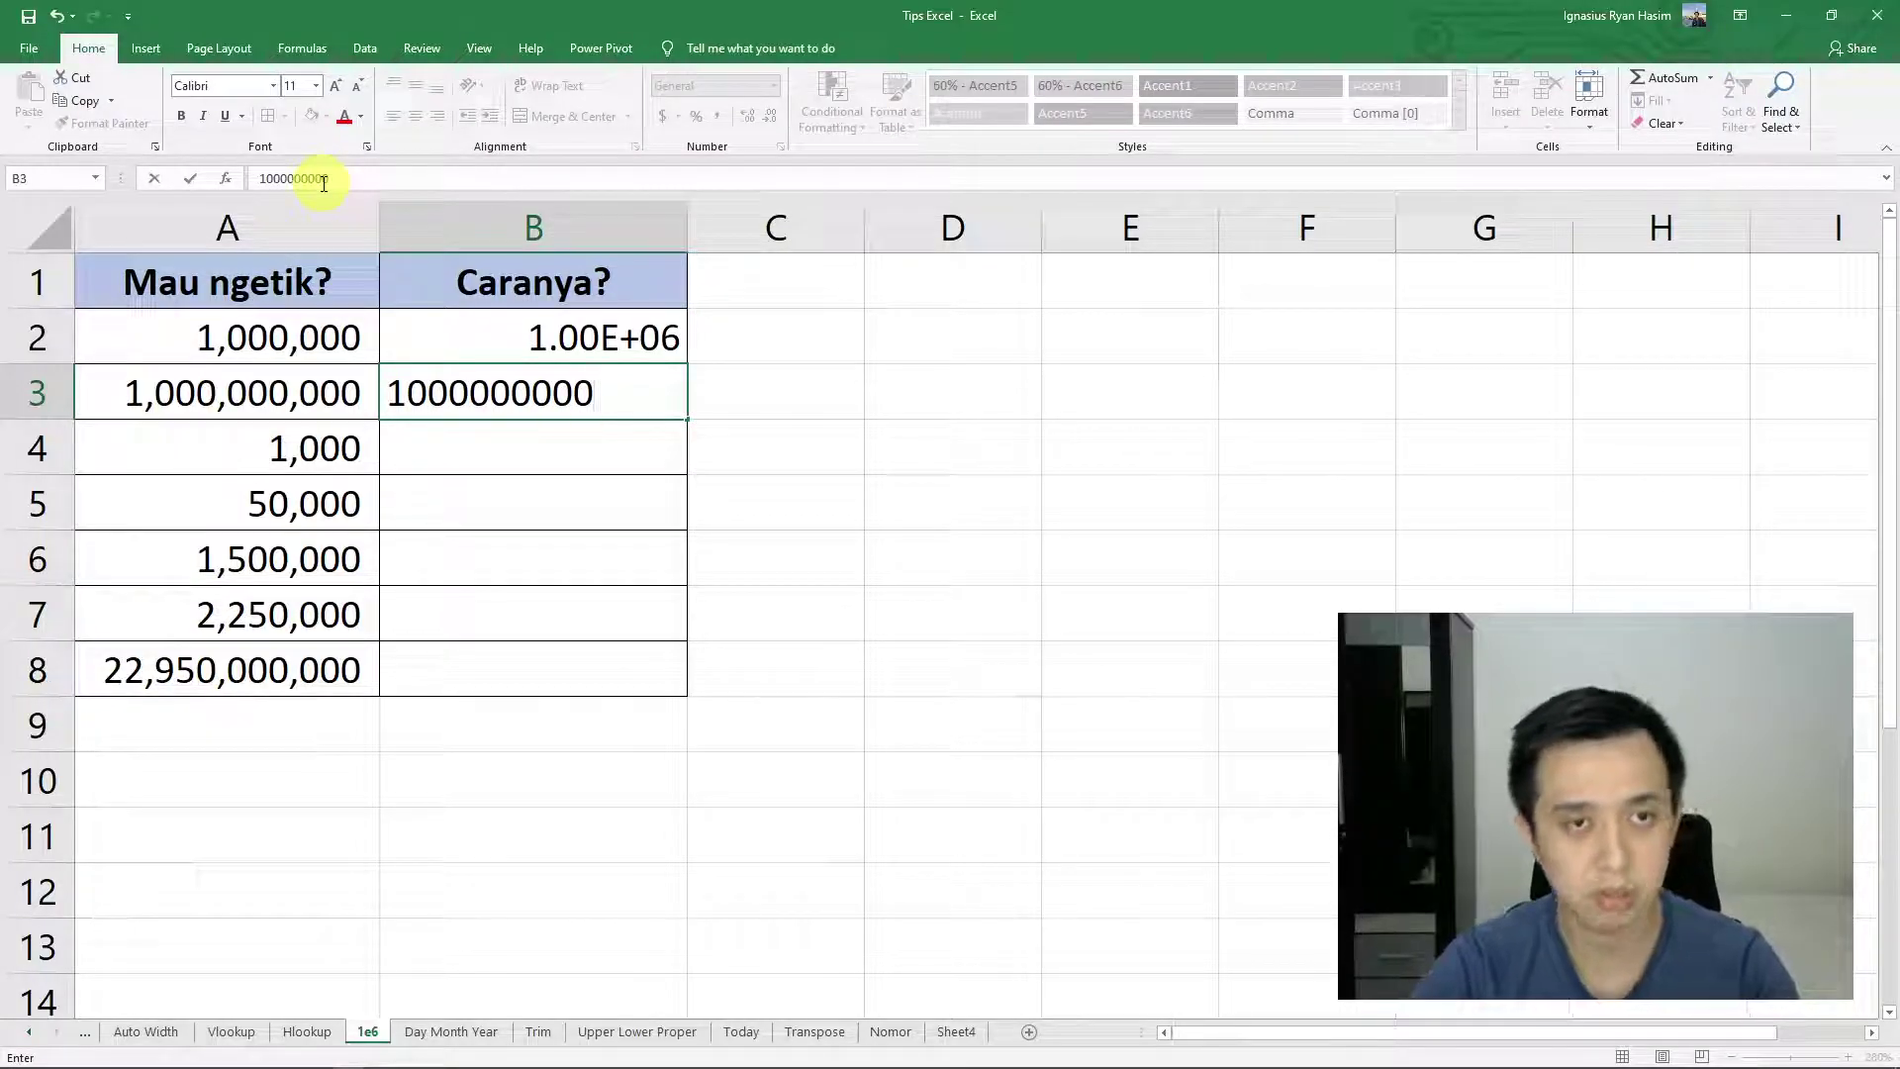
pyautogui.press('BackSpace')
pyautogui.press('BackSpace')
pyautogui.press('BackSpace')
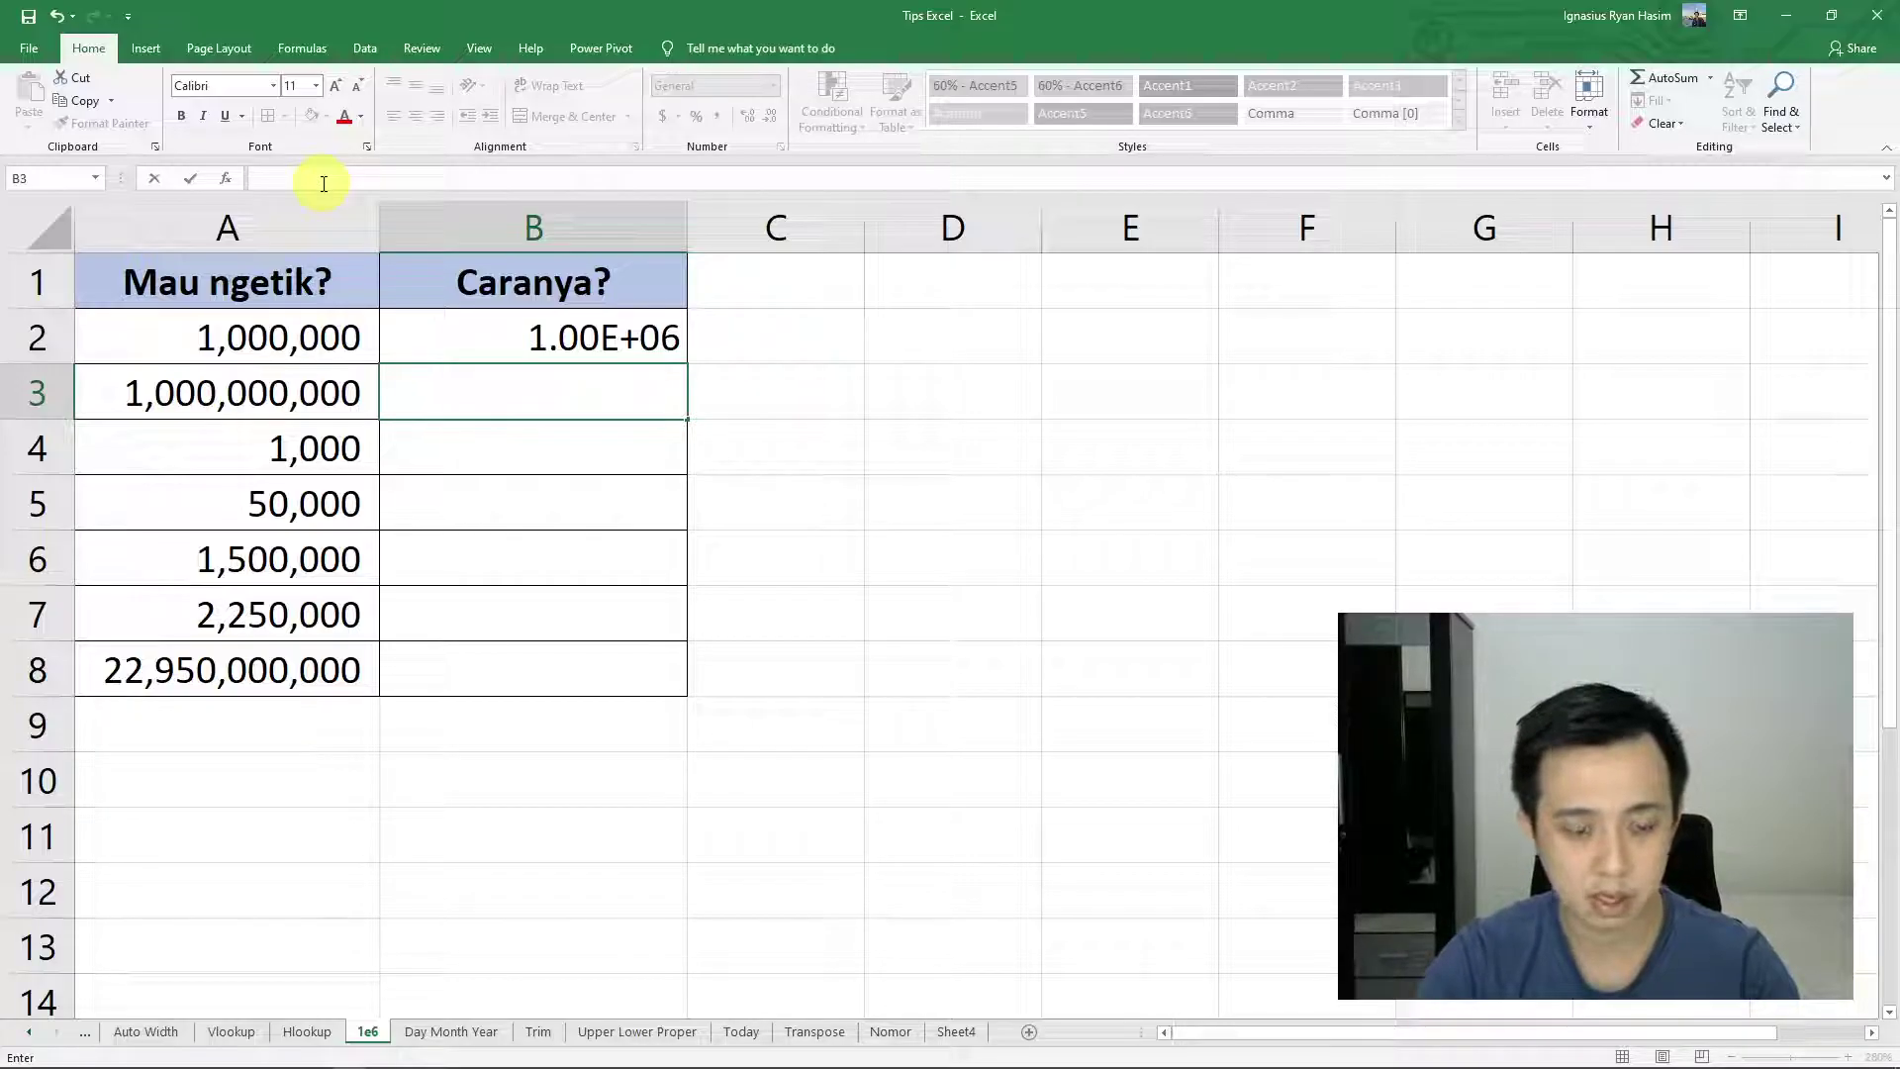
pyautogui.press('Return')
pyautogui.press('Up')
pyautogui.write('1e')
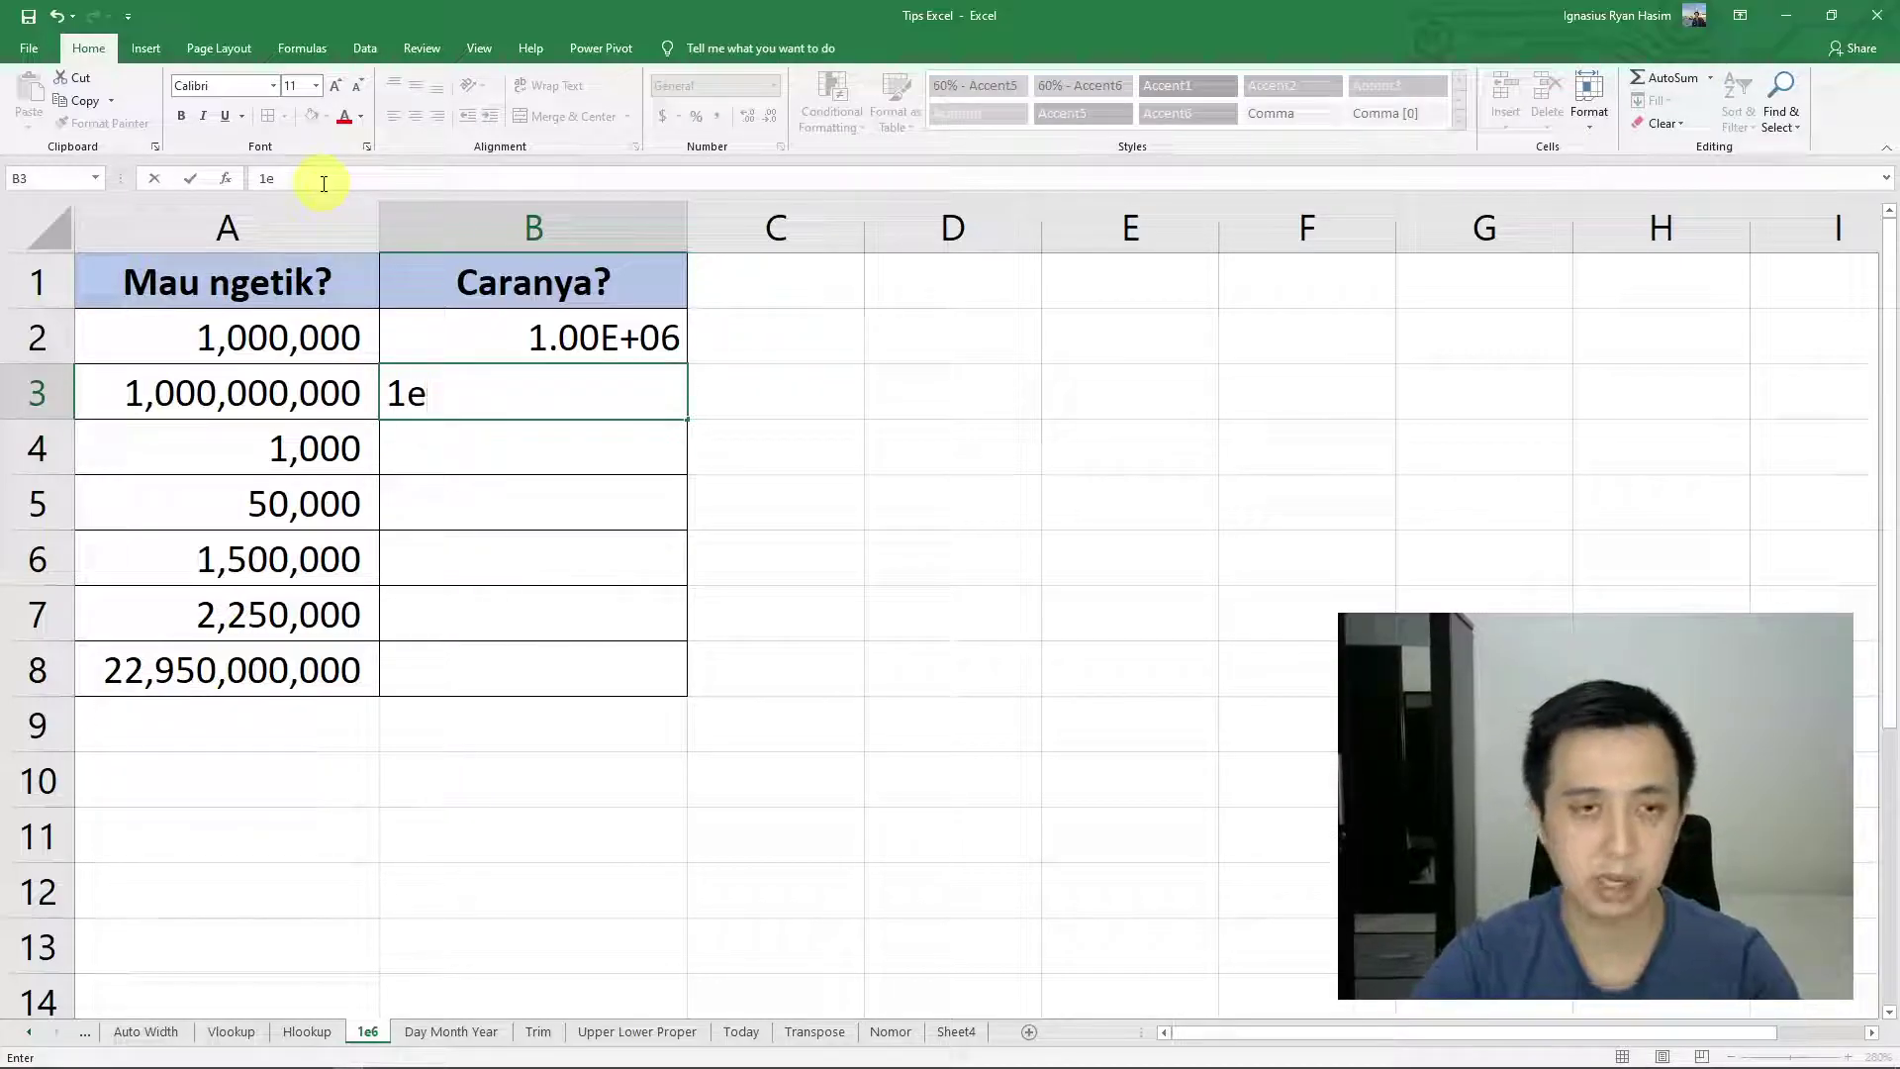
pyautogui.write('9')
pyautogui.press('Return')
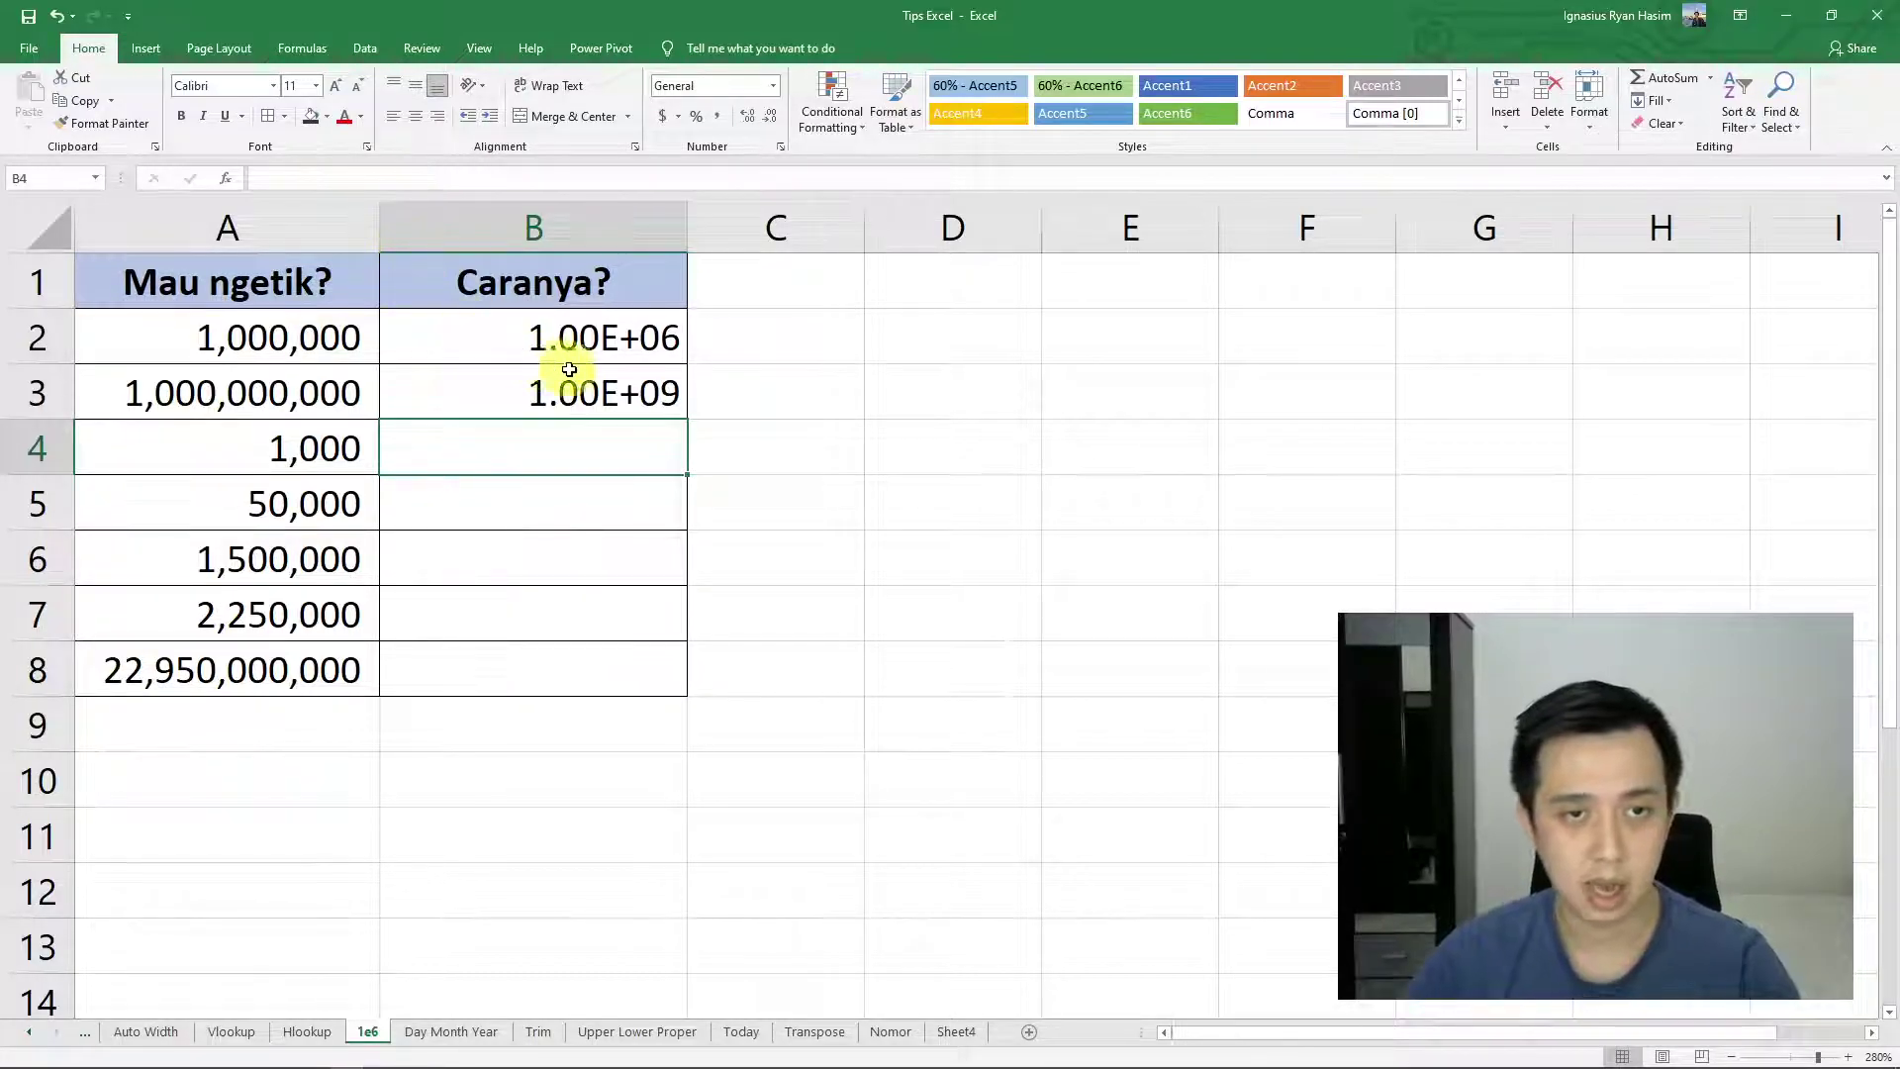
# Apply Comma Style to column B with no decimals, so B2 reads 1,000,000
pyautogui.click(579, 240)
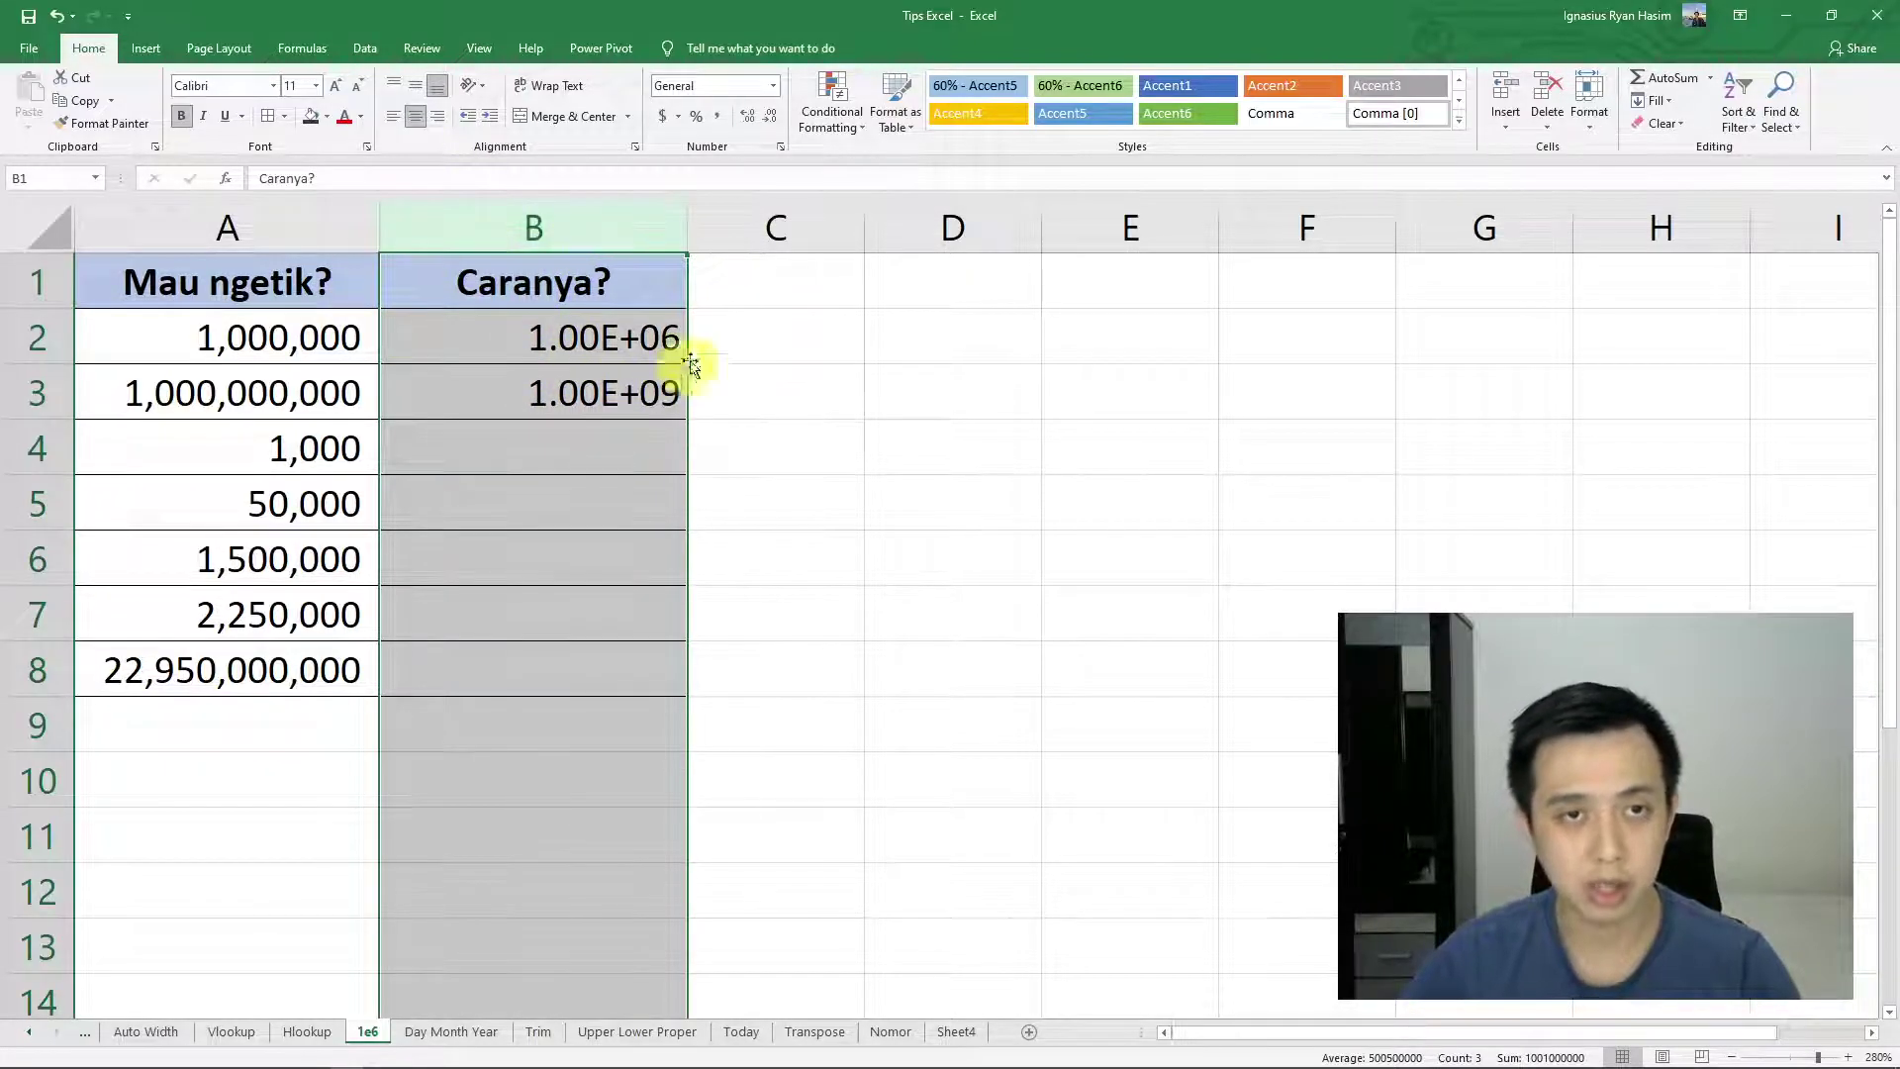
pyautogui.click(719, 120)
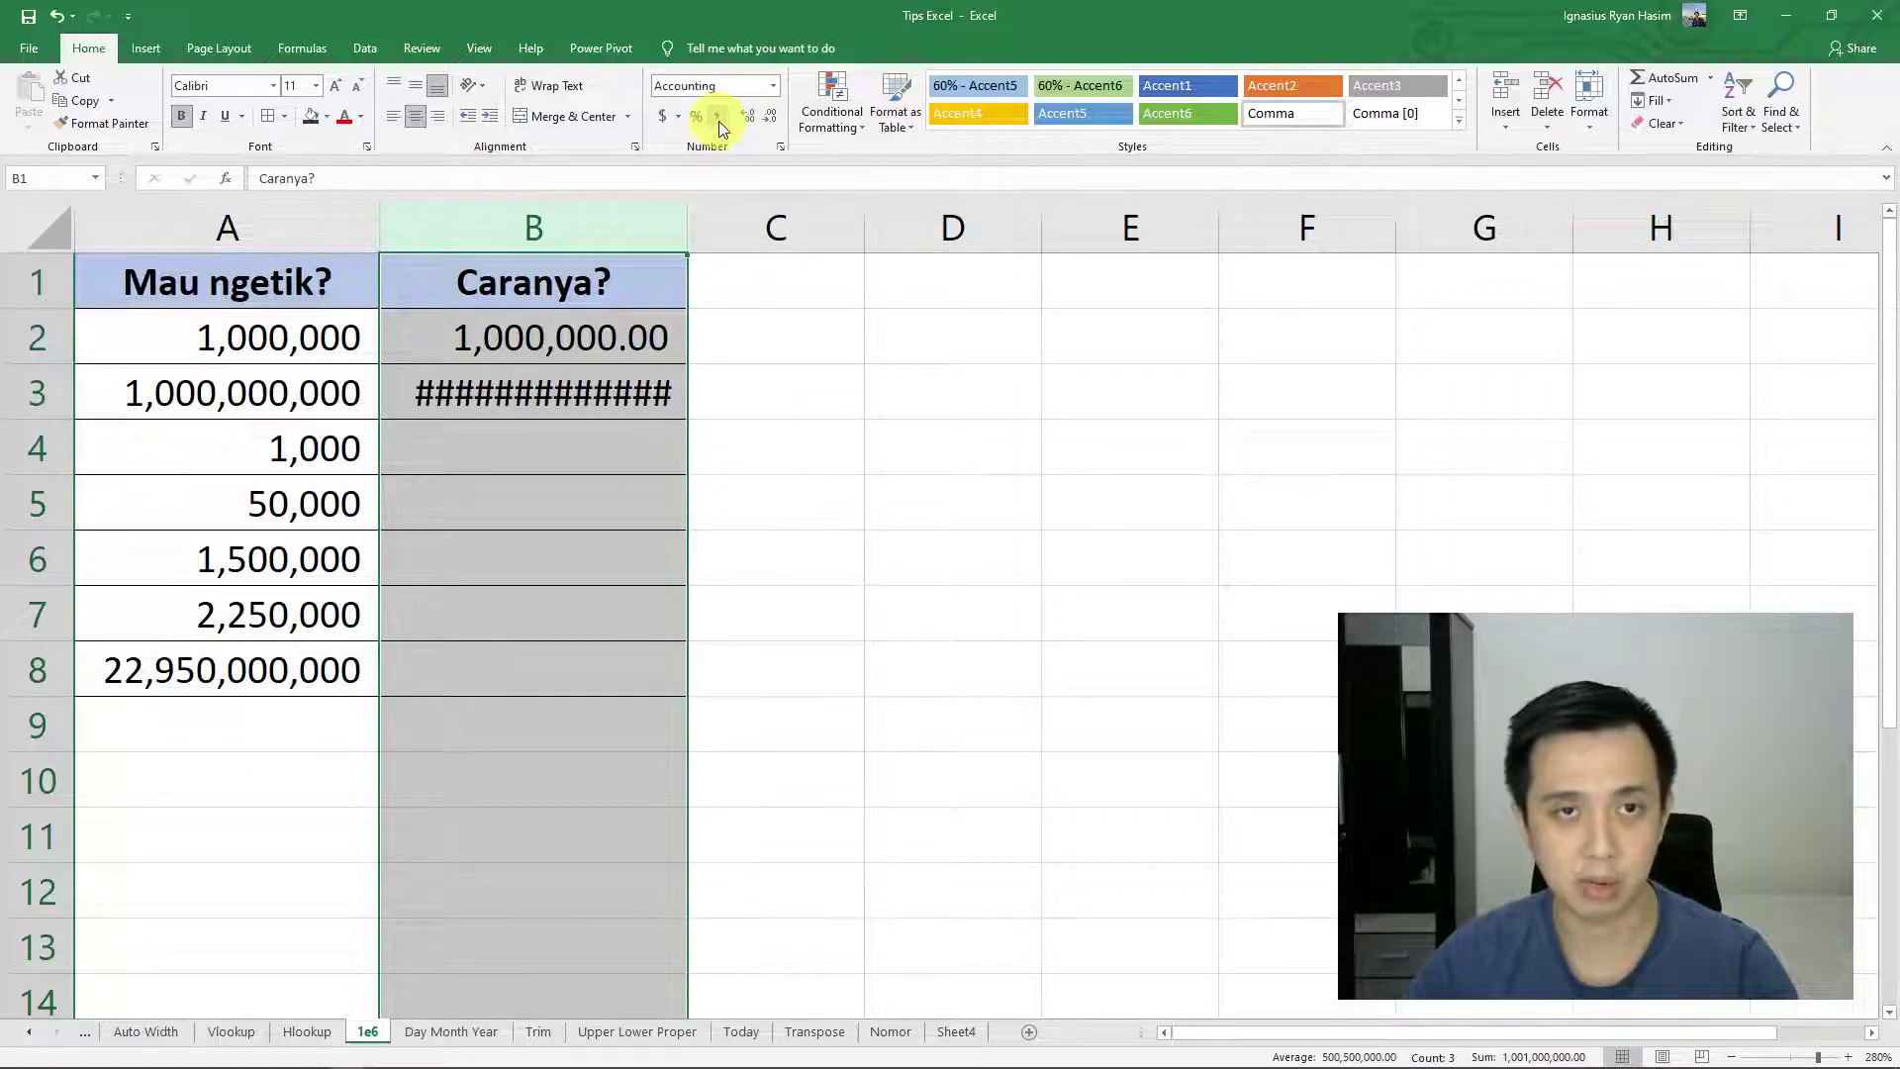
pyautogui.click(770, 116)
pyautogui.click(770, 116)
pyautogui.click(775, 510)
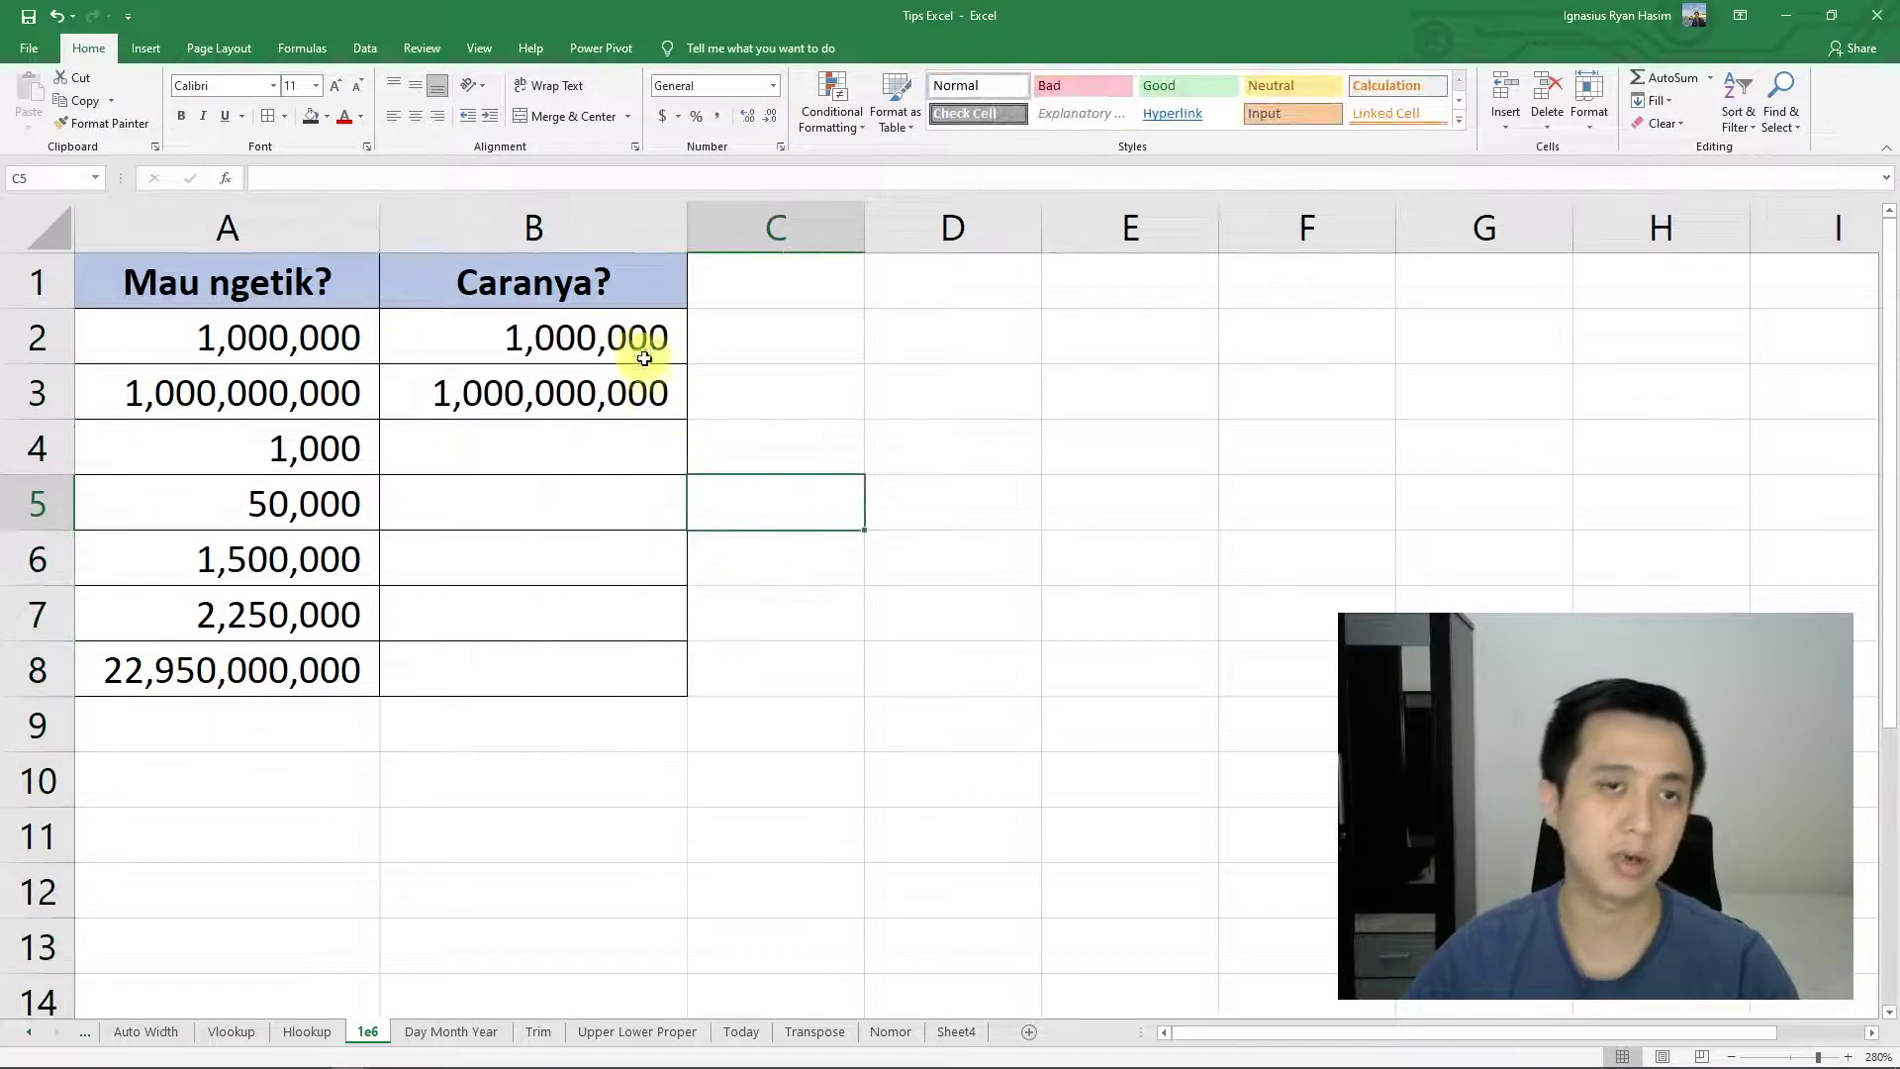
pyautogui.click(560, 361)
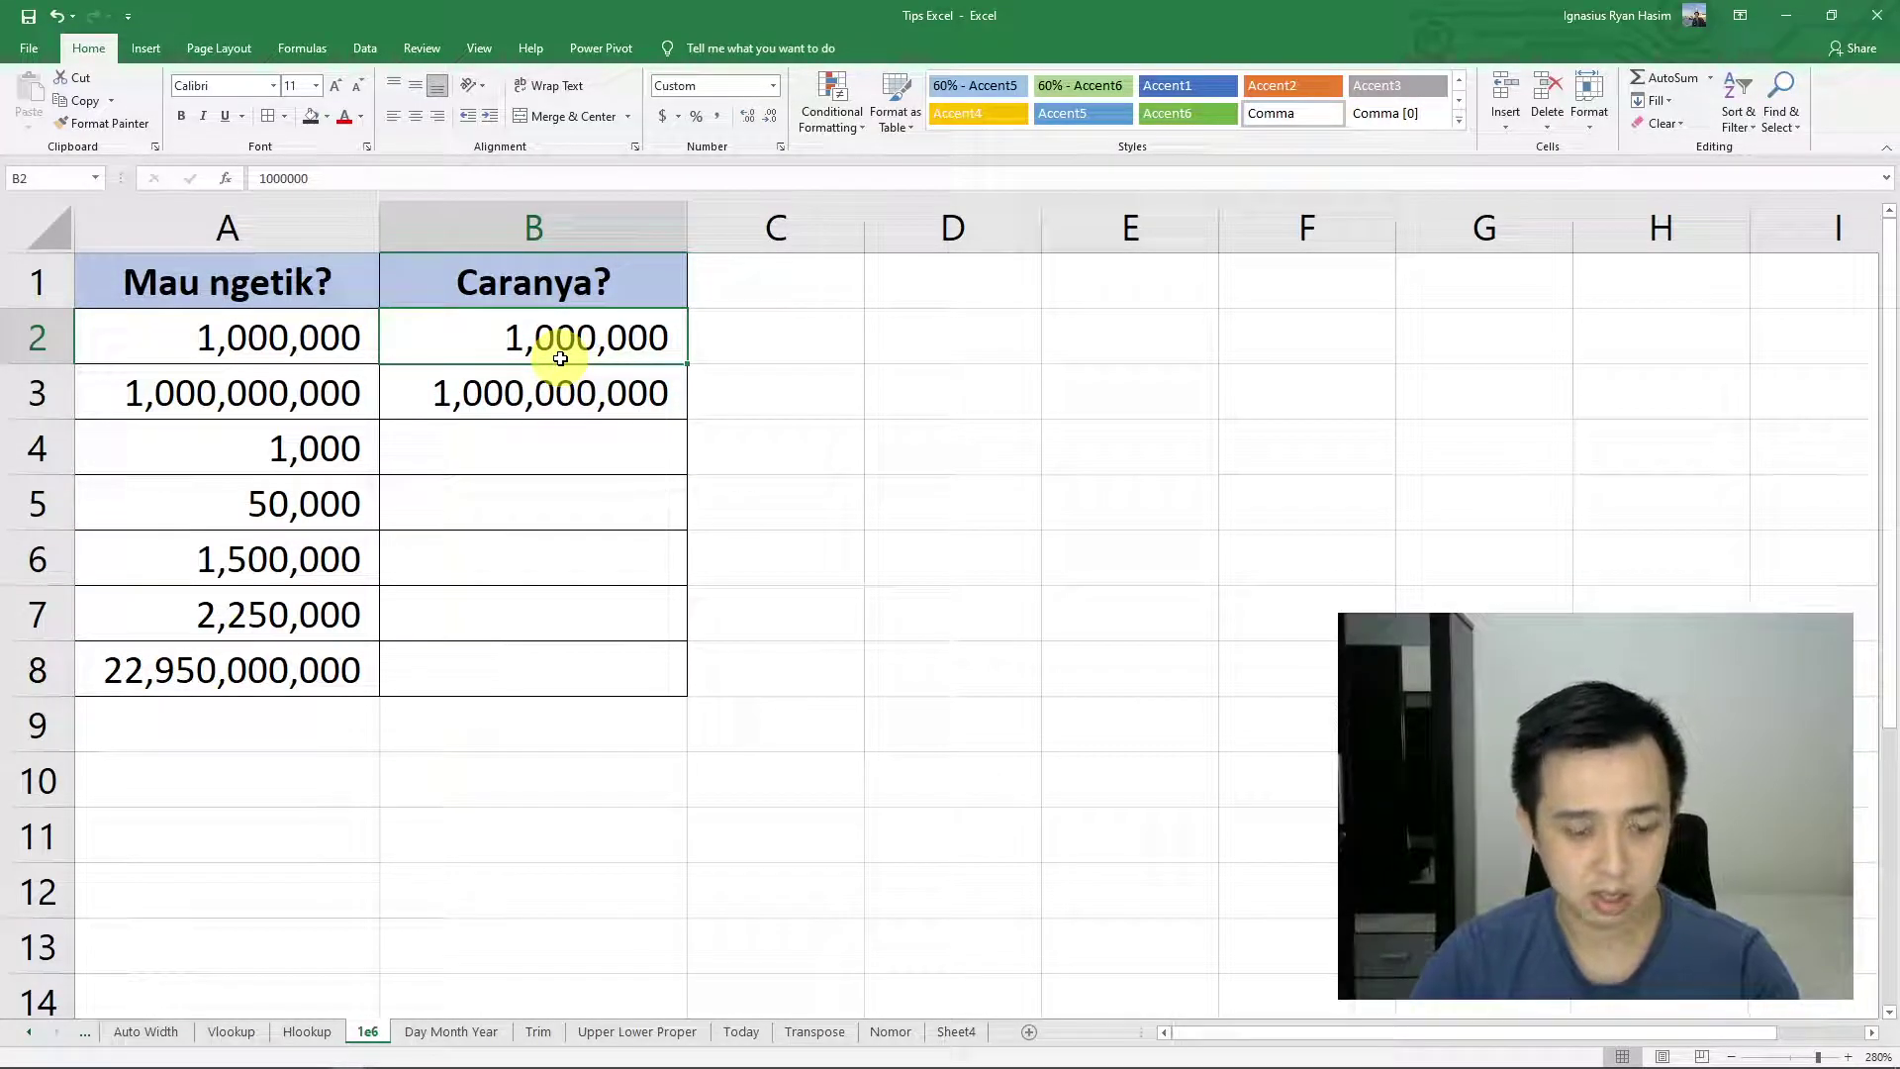
# Enter 1e6, 1e9 and 1e3 in B2:B4, showing 1,000,000, 1,000,000,000 and 1,000
pyautogui.write('1e6')
pyautogui.press('Return')
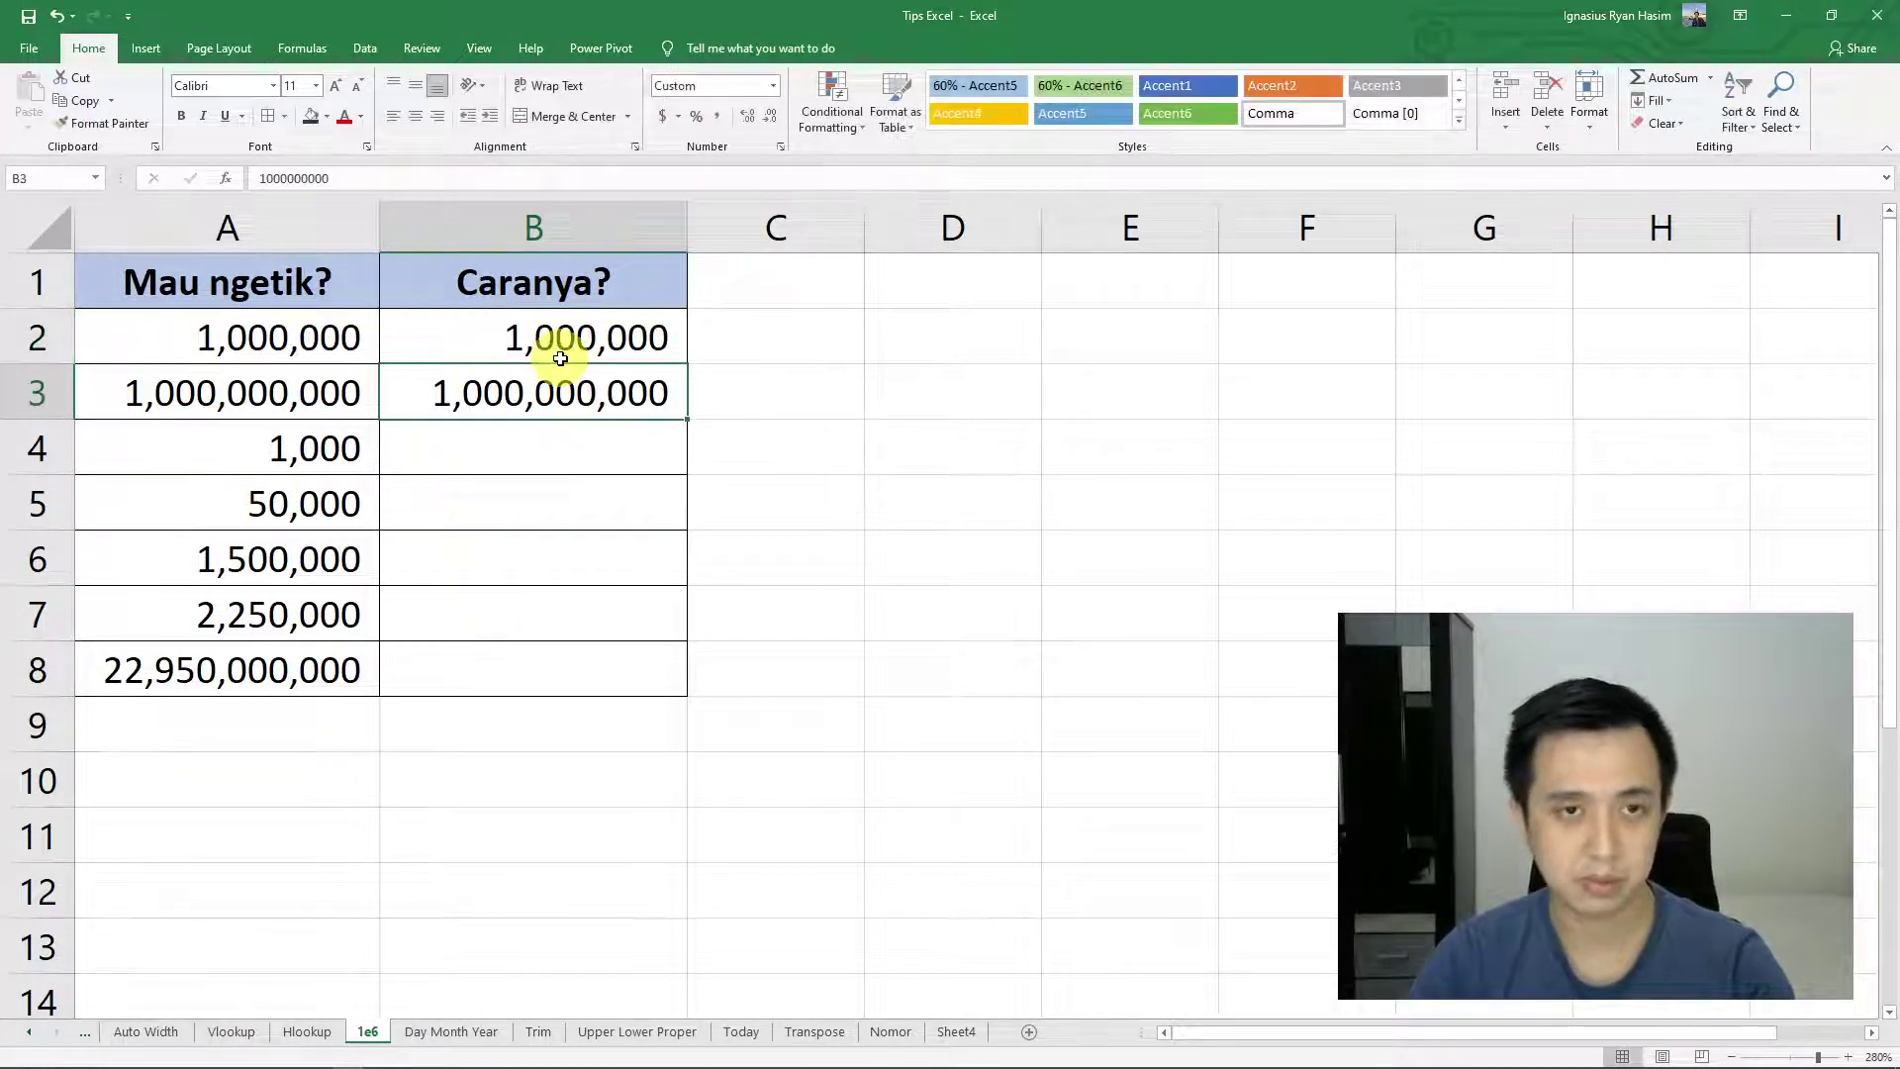
pyautogui.write('1e9')
pyautogui.press('Return')
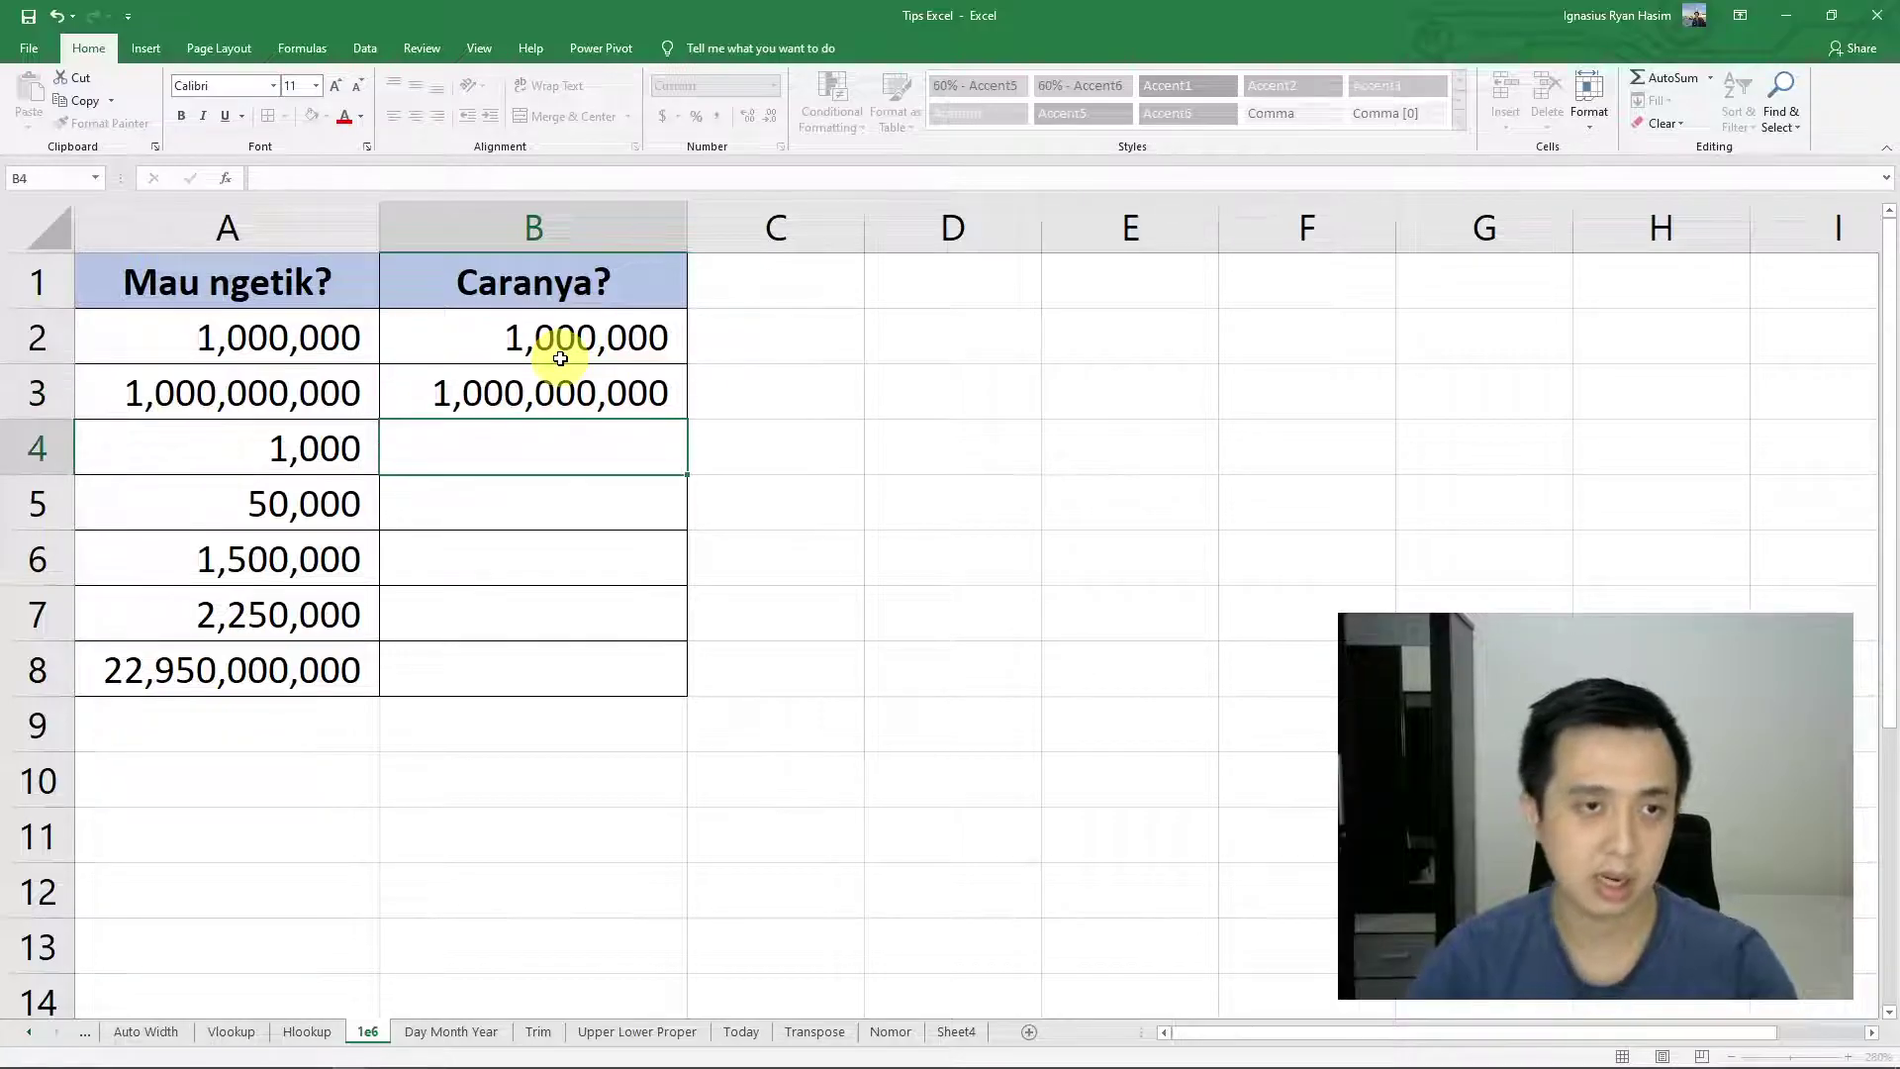
pyautogui.write('1e')
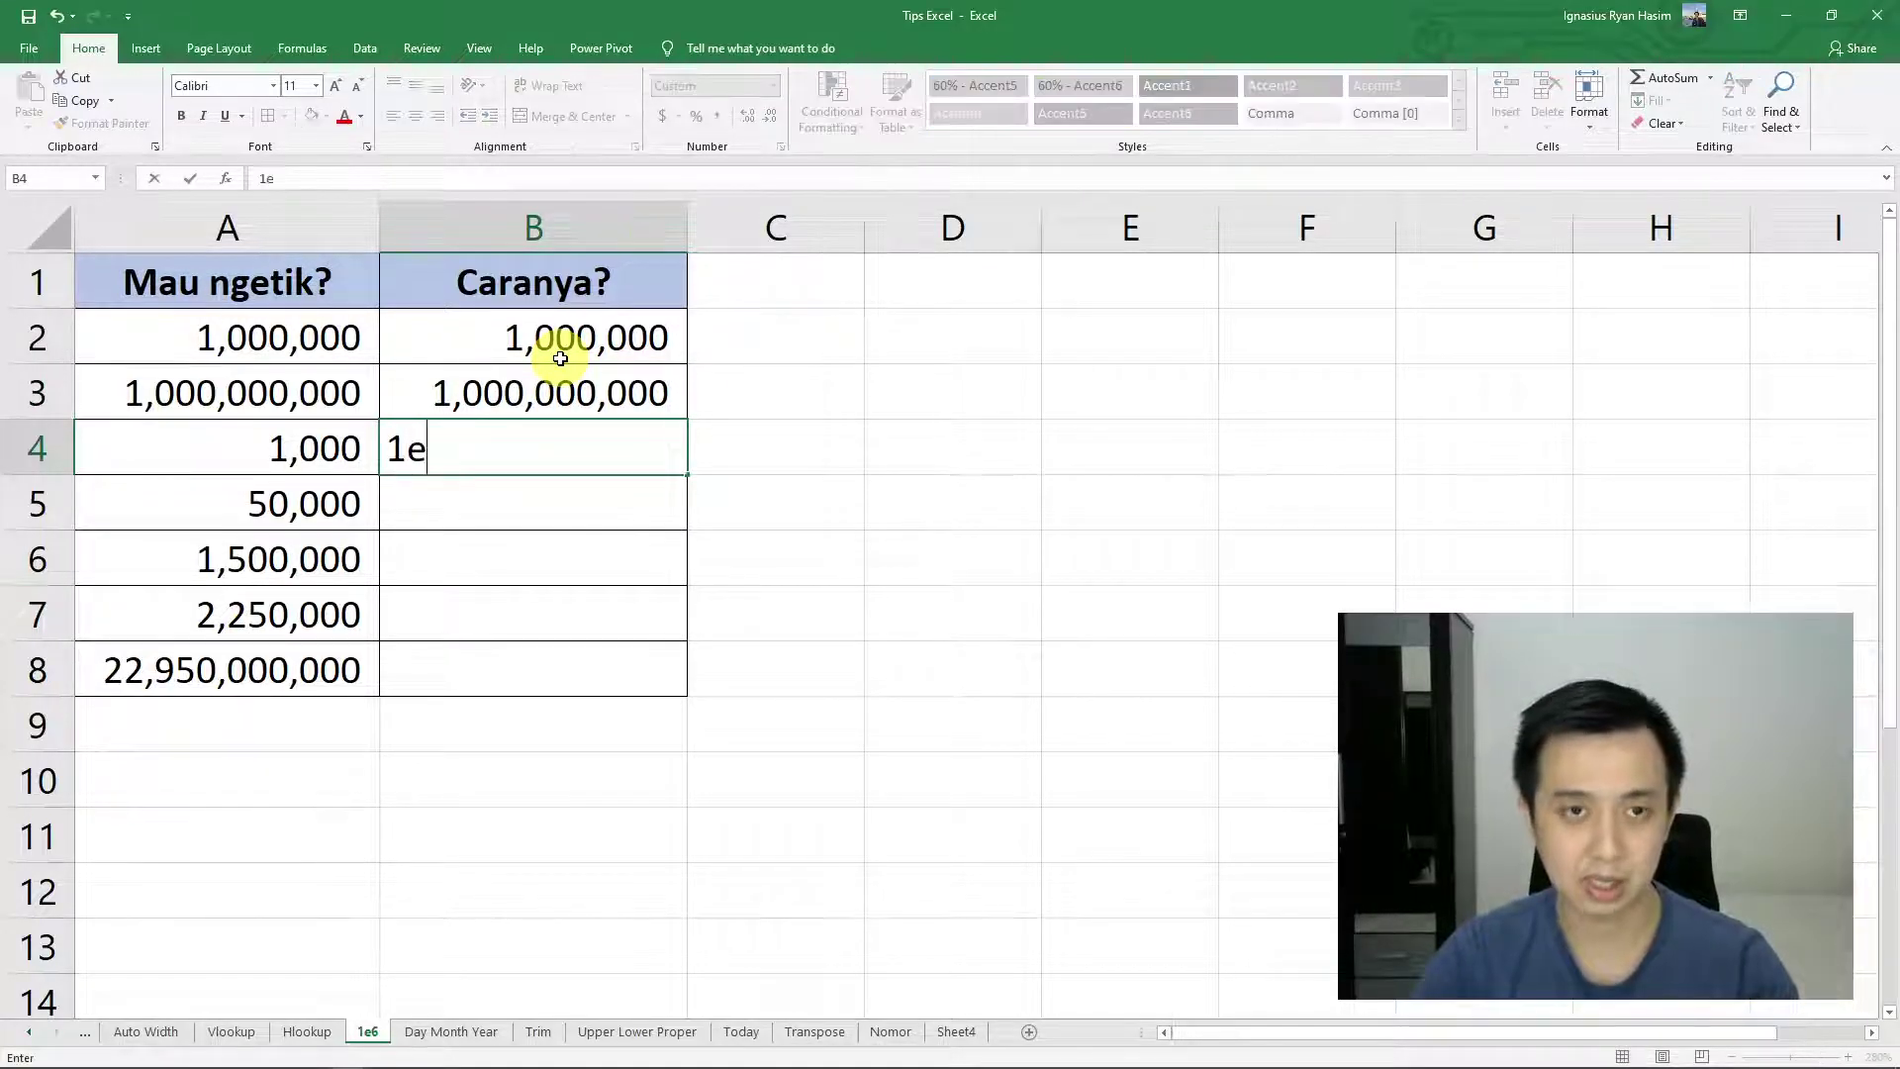
pyautogui.write('3')
pyautogui.press('Return')
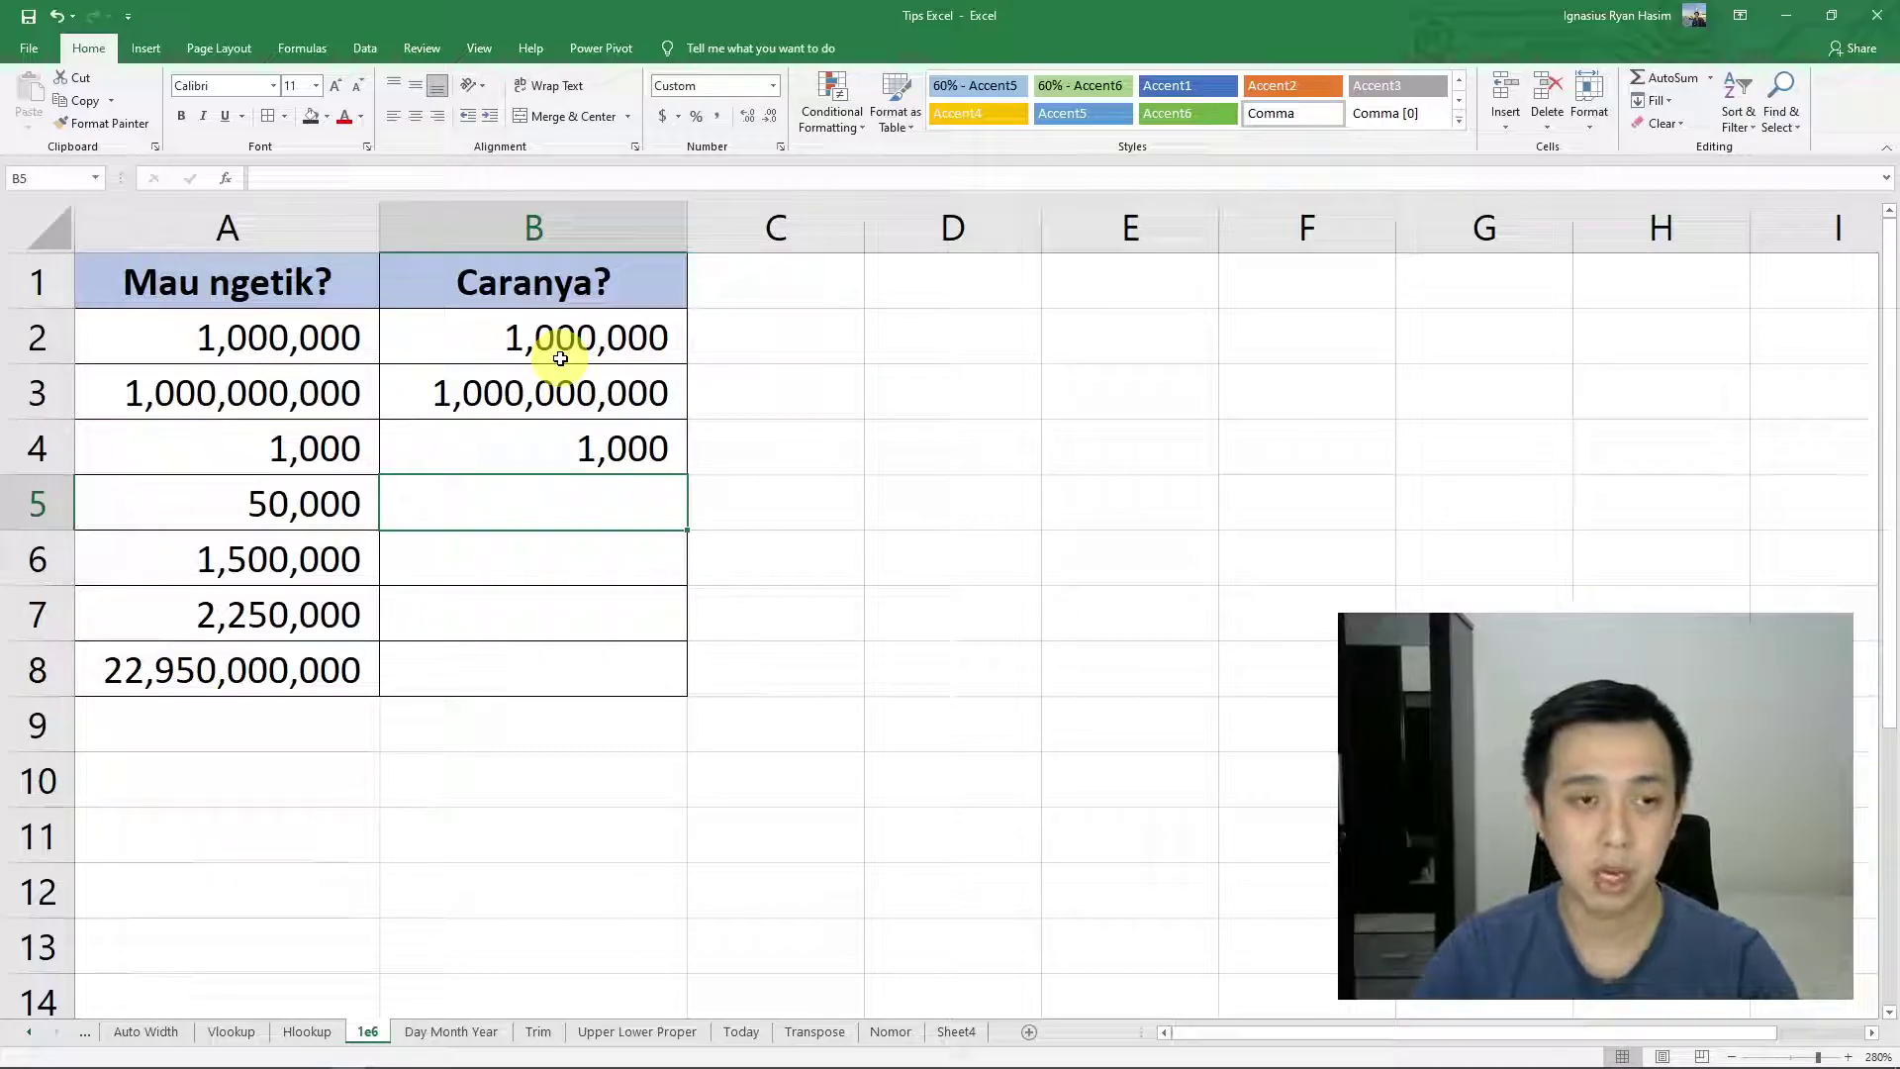
# Fill B5 with 50e3 so it reads 50,000, then begin typing 15 in B6
pyautogui.write('5')
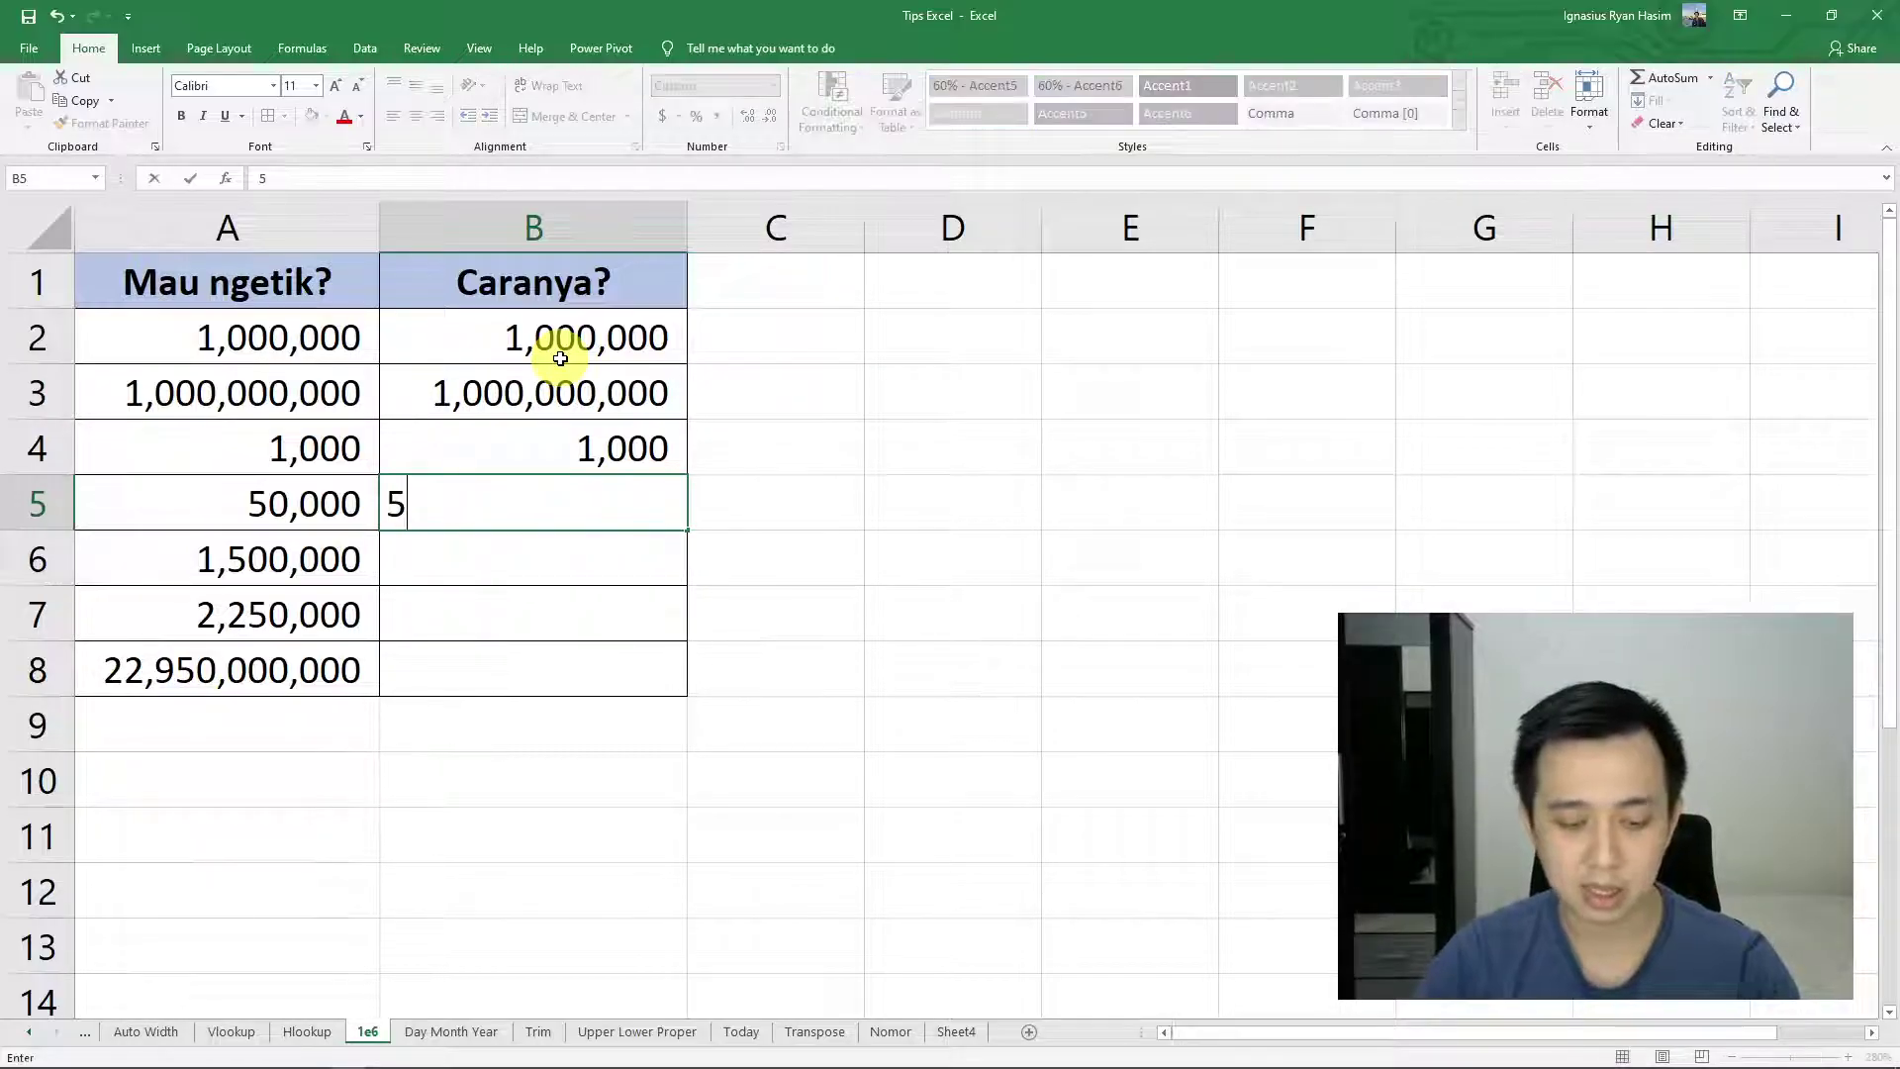
pyautogui.write('4')
pyautogui.hotkey('ctrl', 'Return')
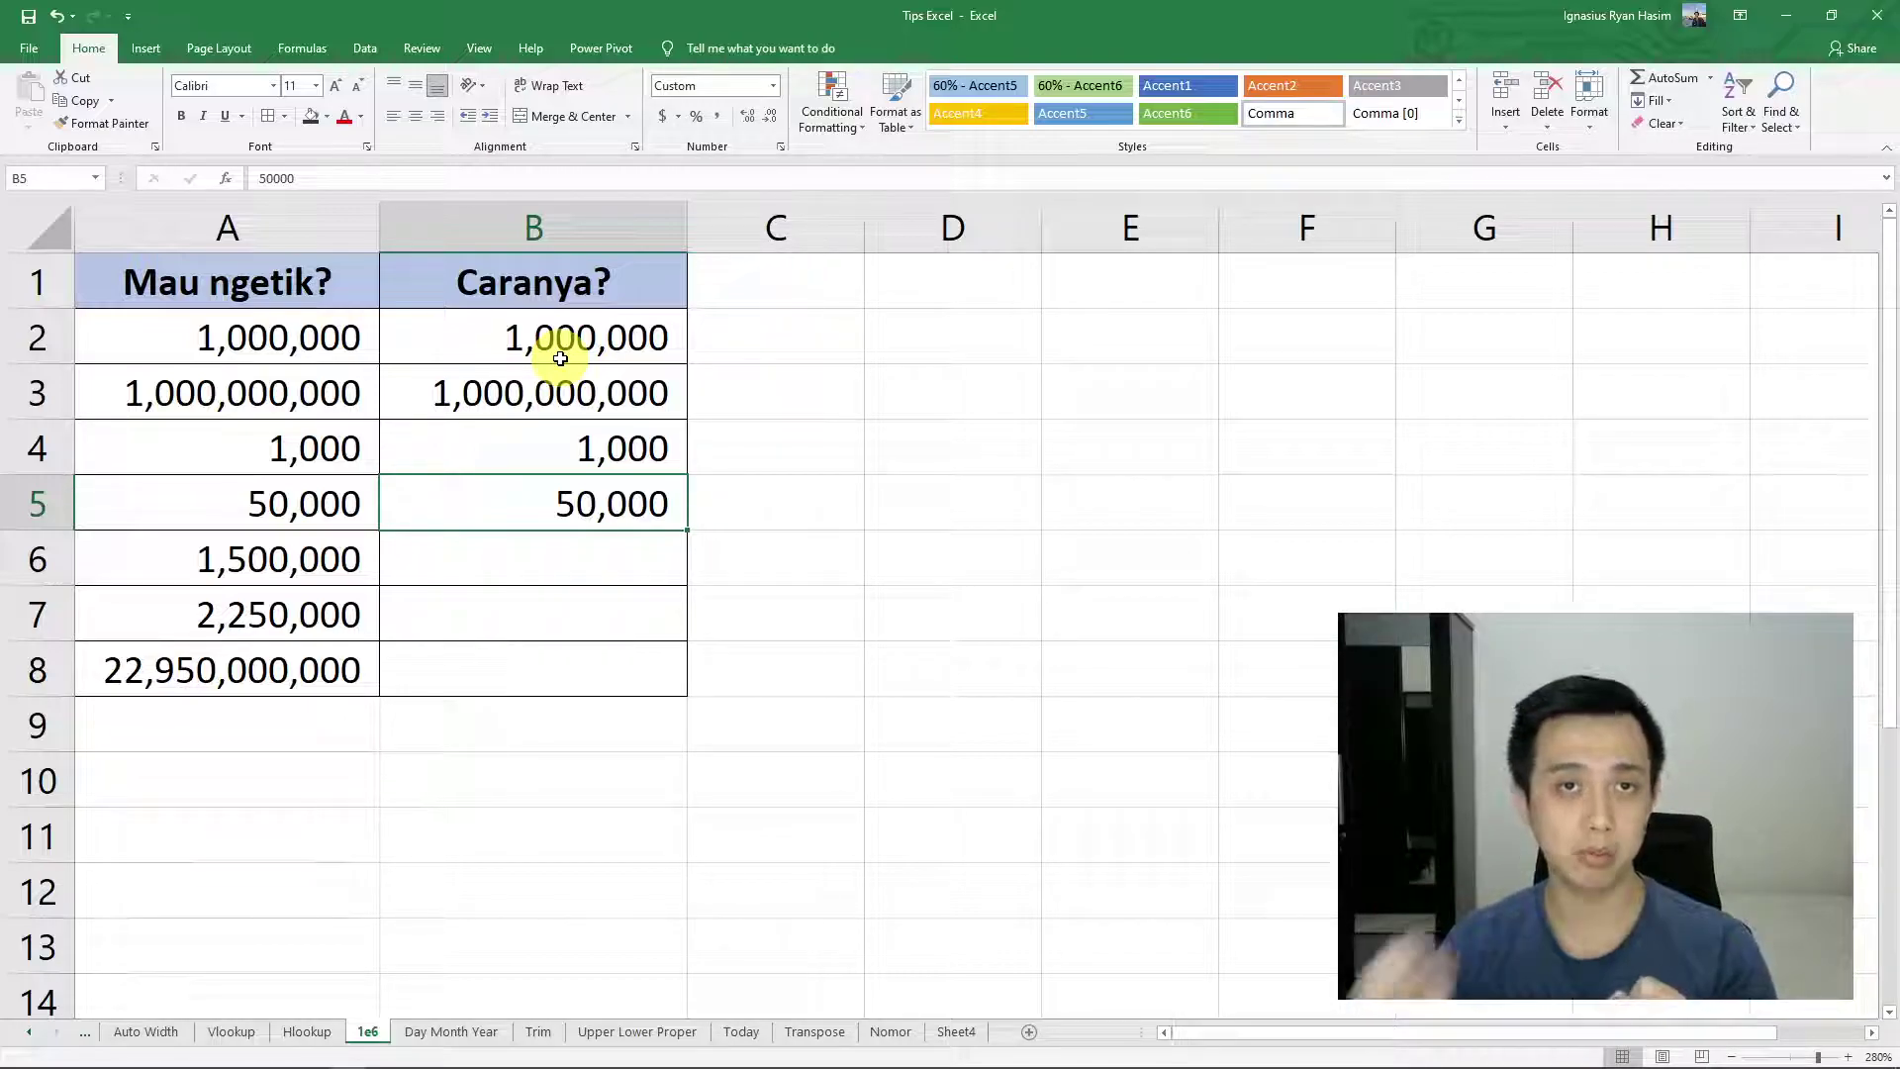
pyautogui.write('5e4')
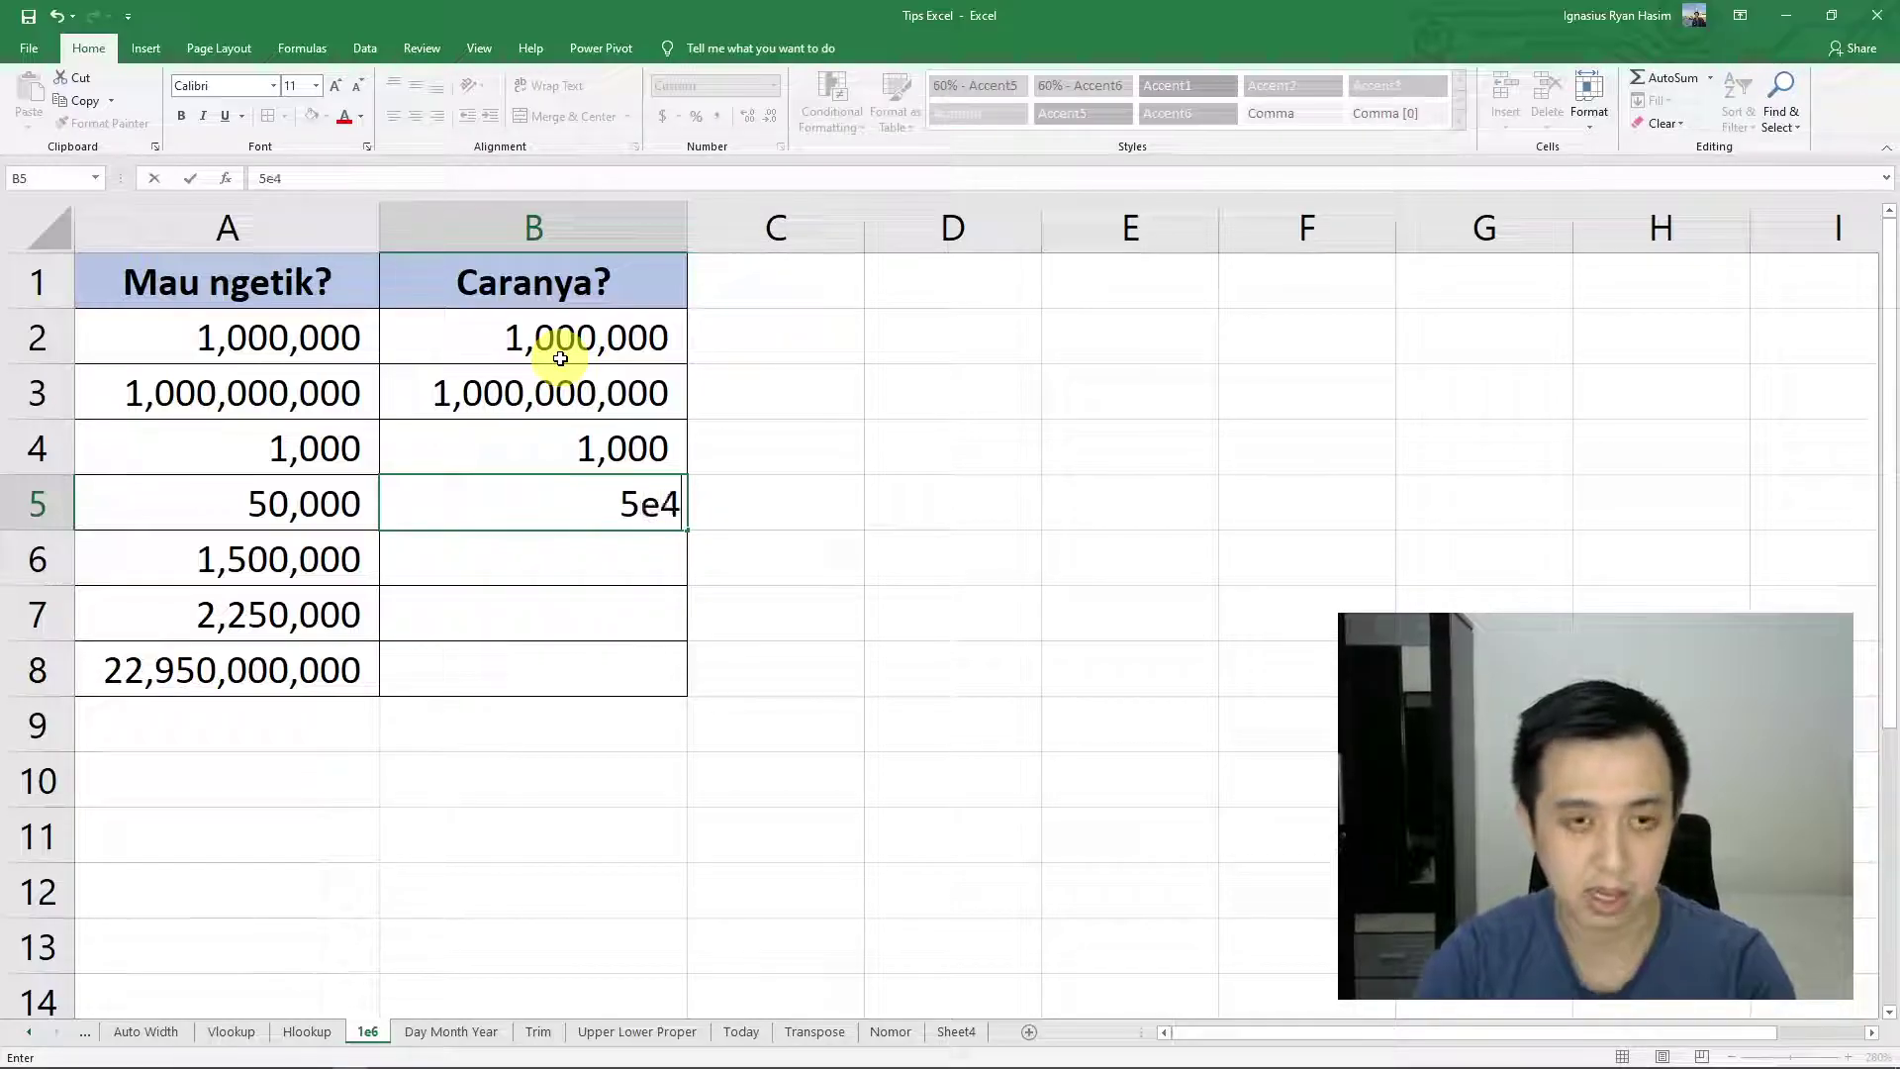
pyautogui.press('Return')
pyautogui.press('Up')
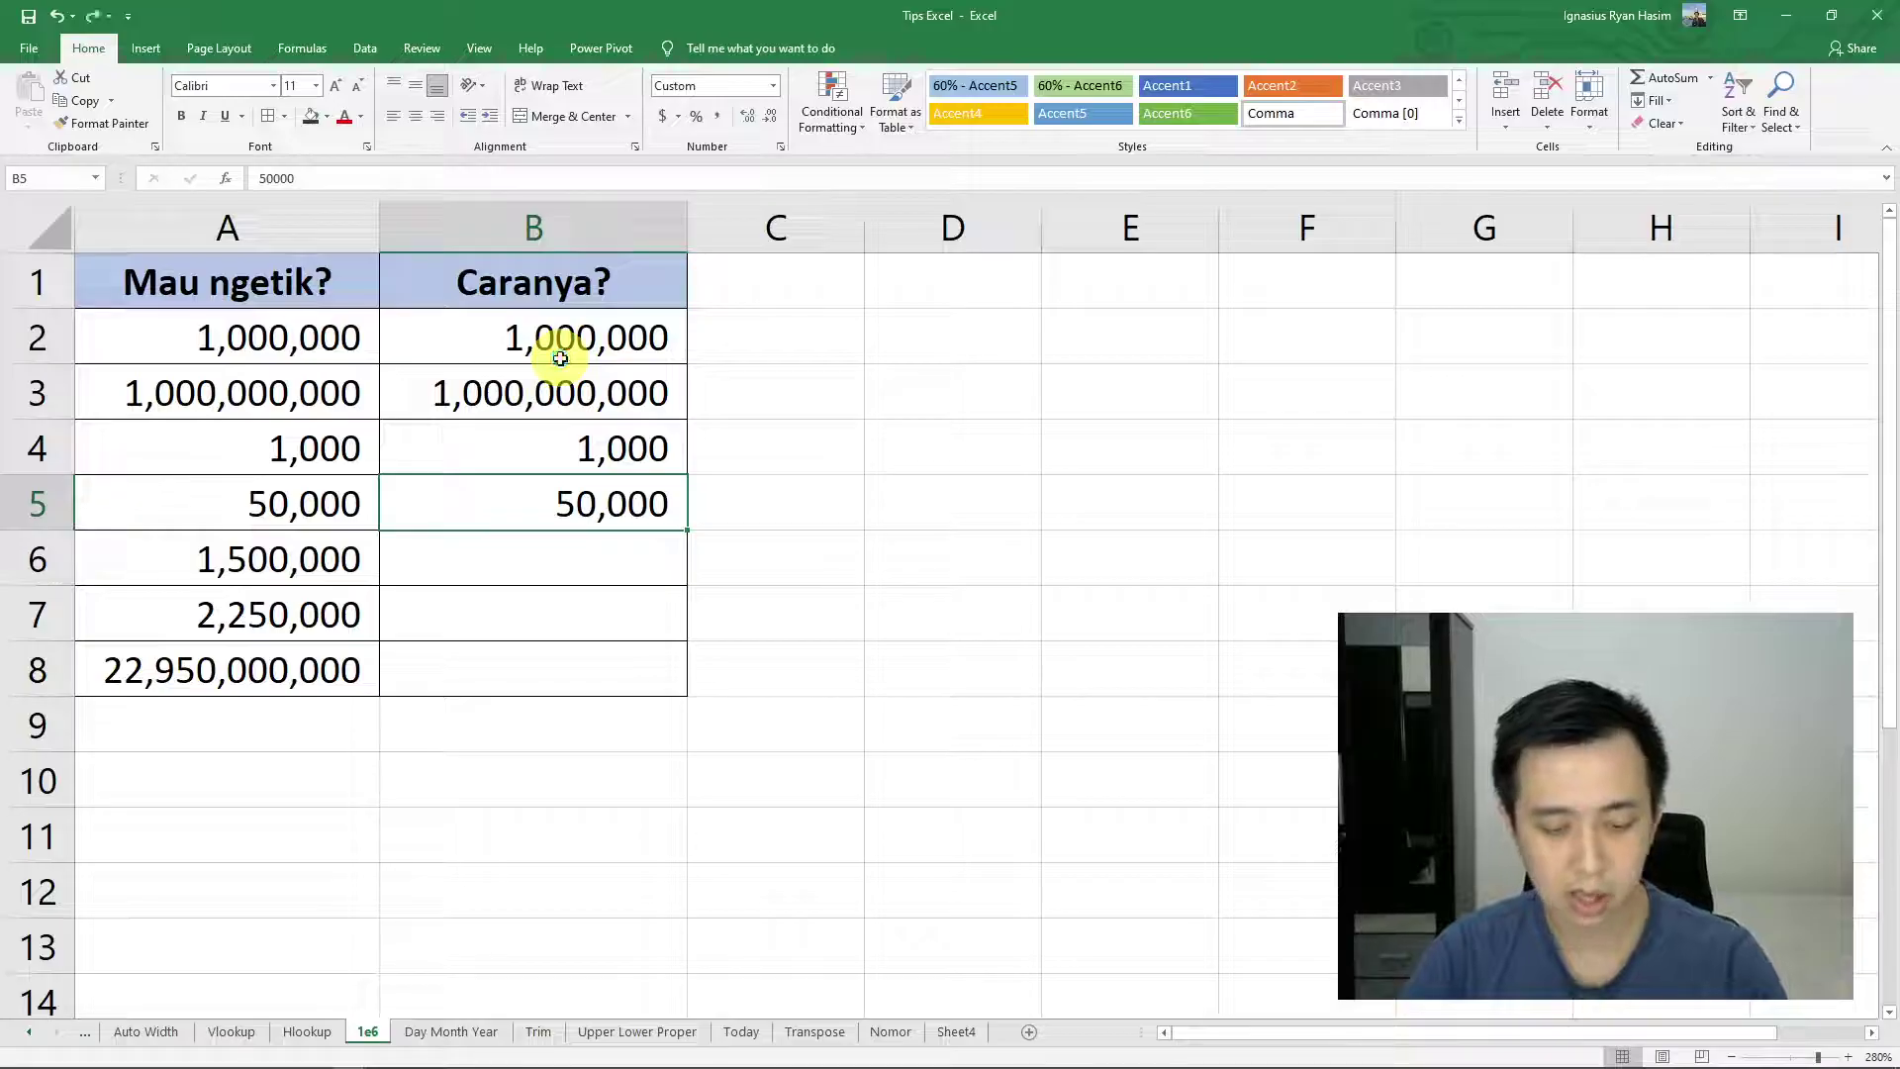
pyautogui.write('50e3')
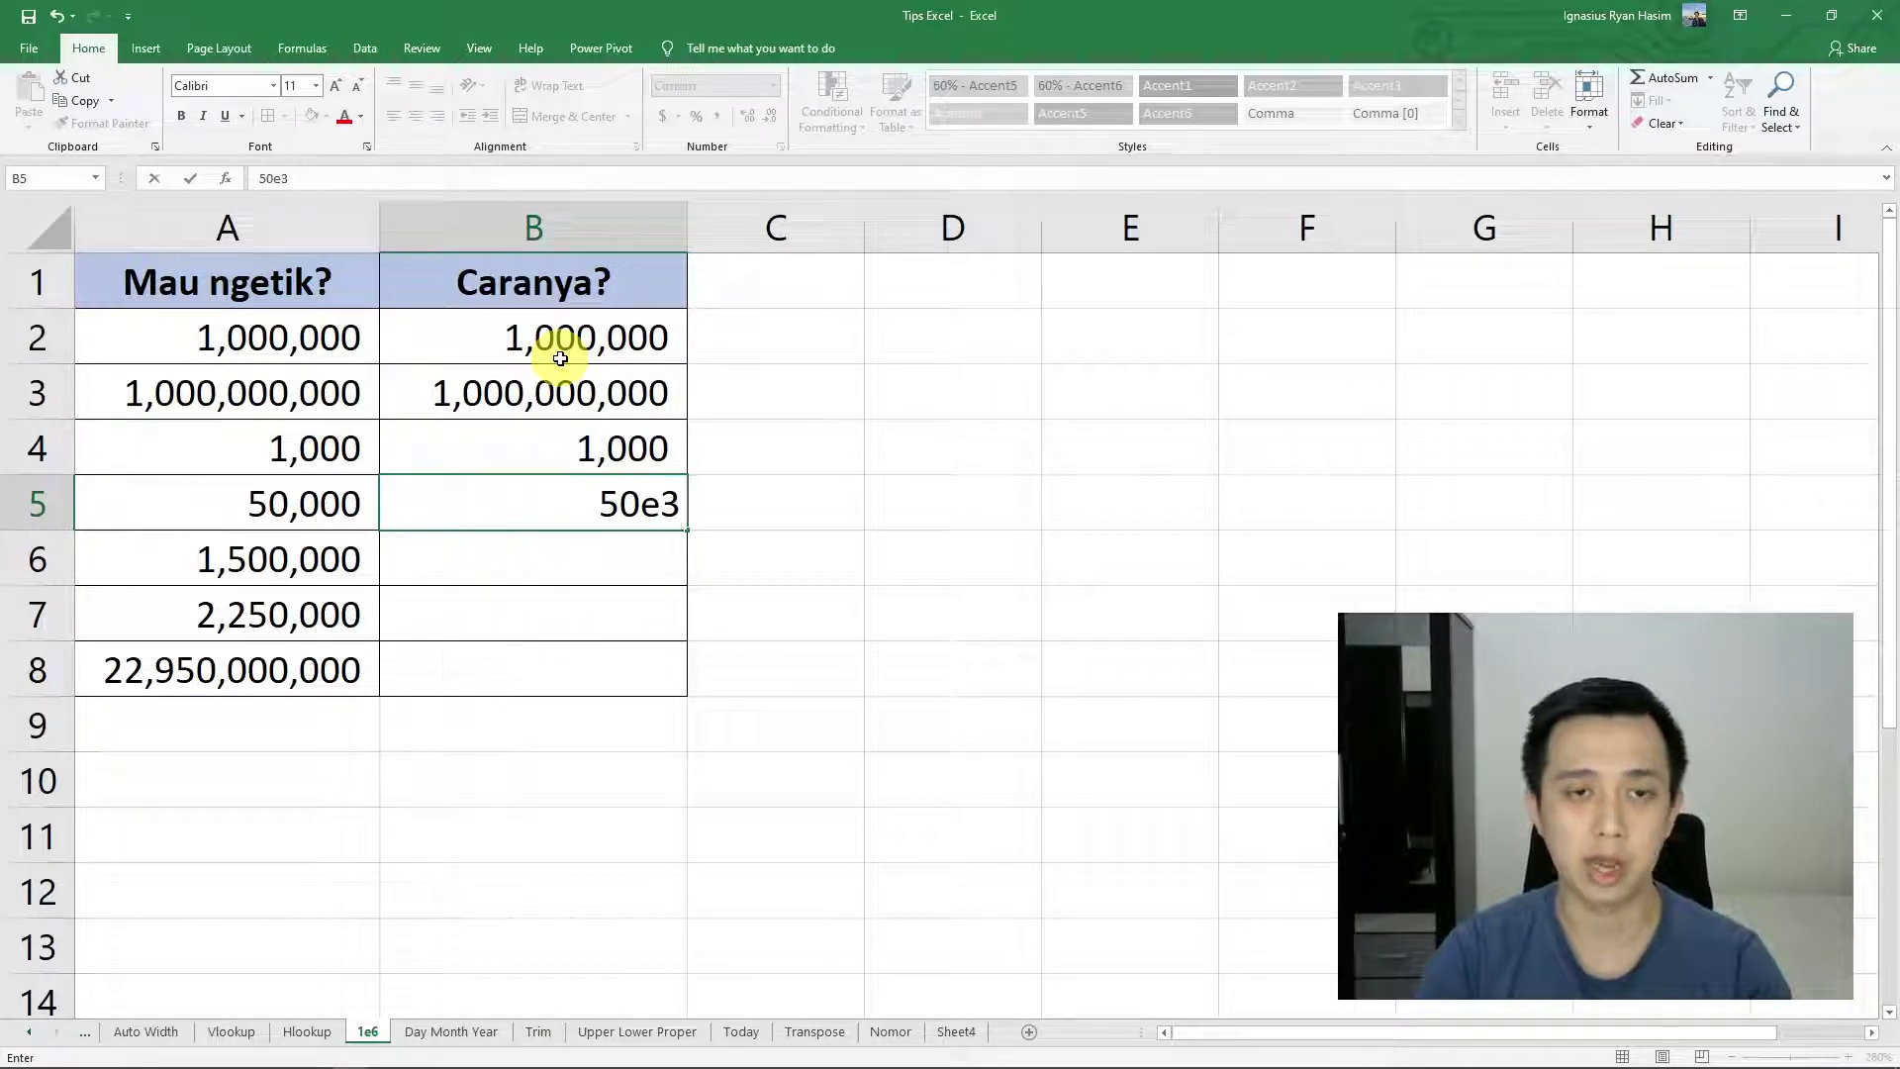
pyautogui.press('Return')
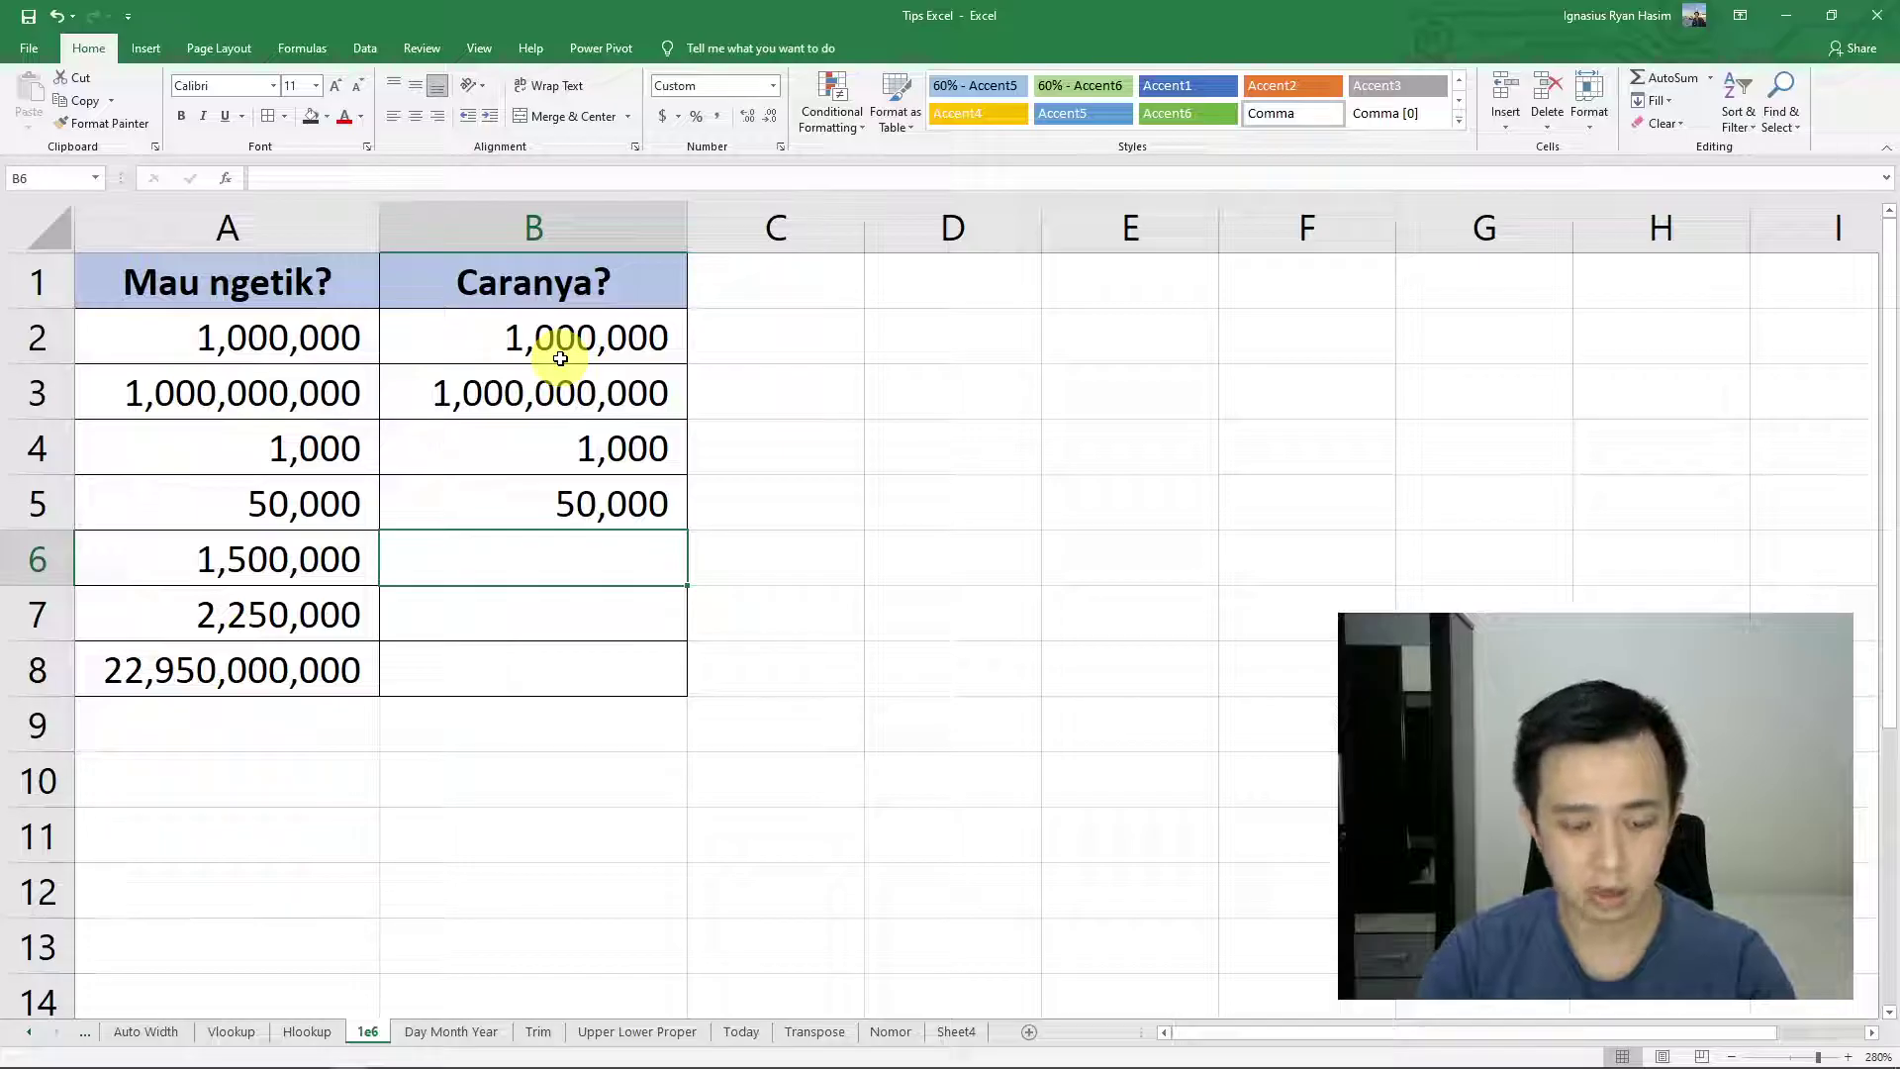
pyautogui.write('15e')
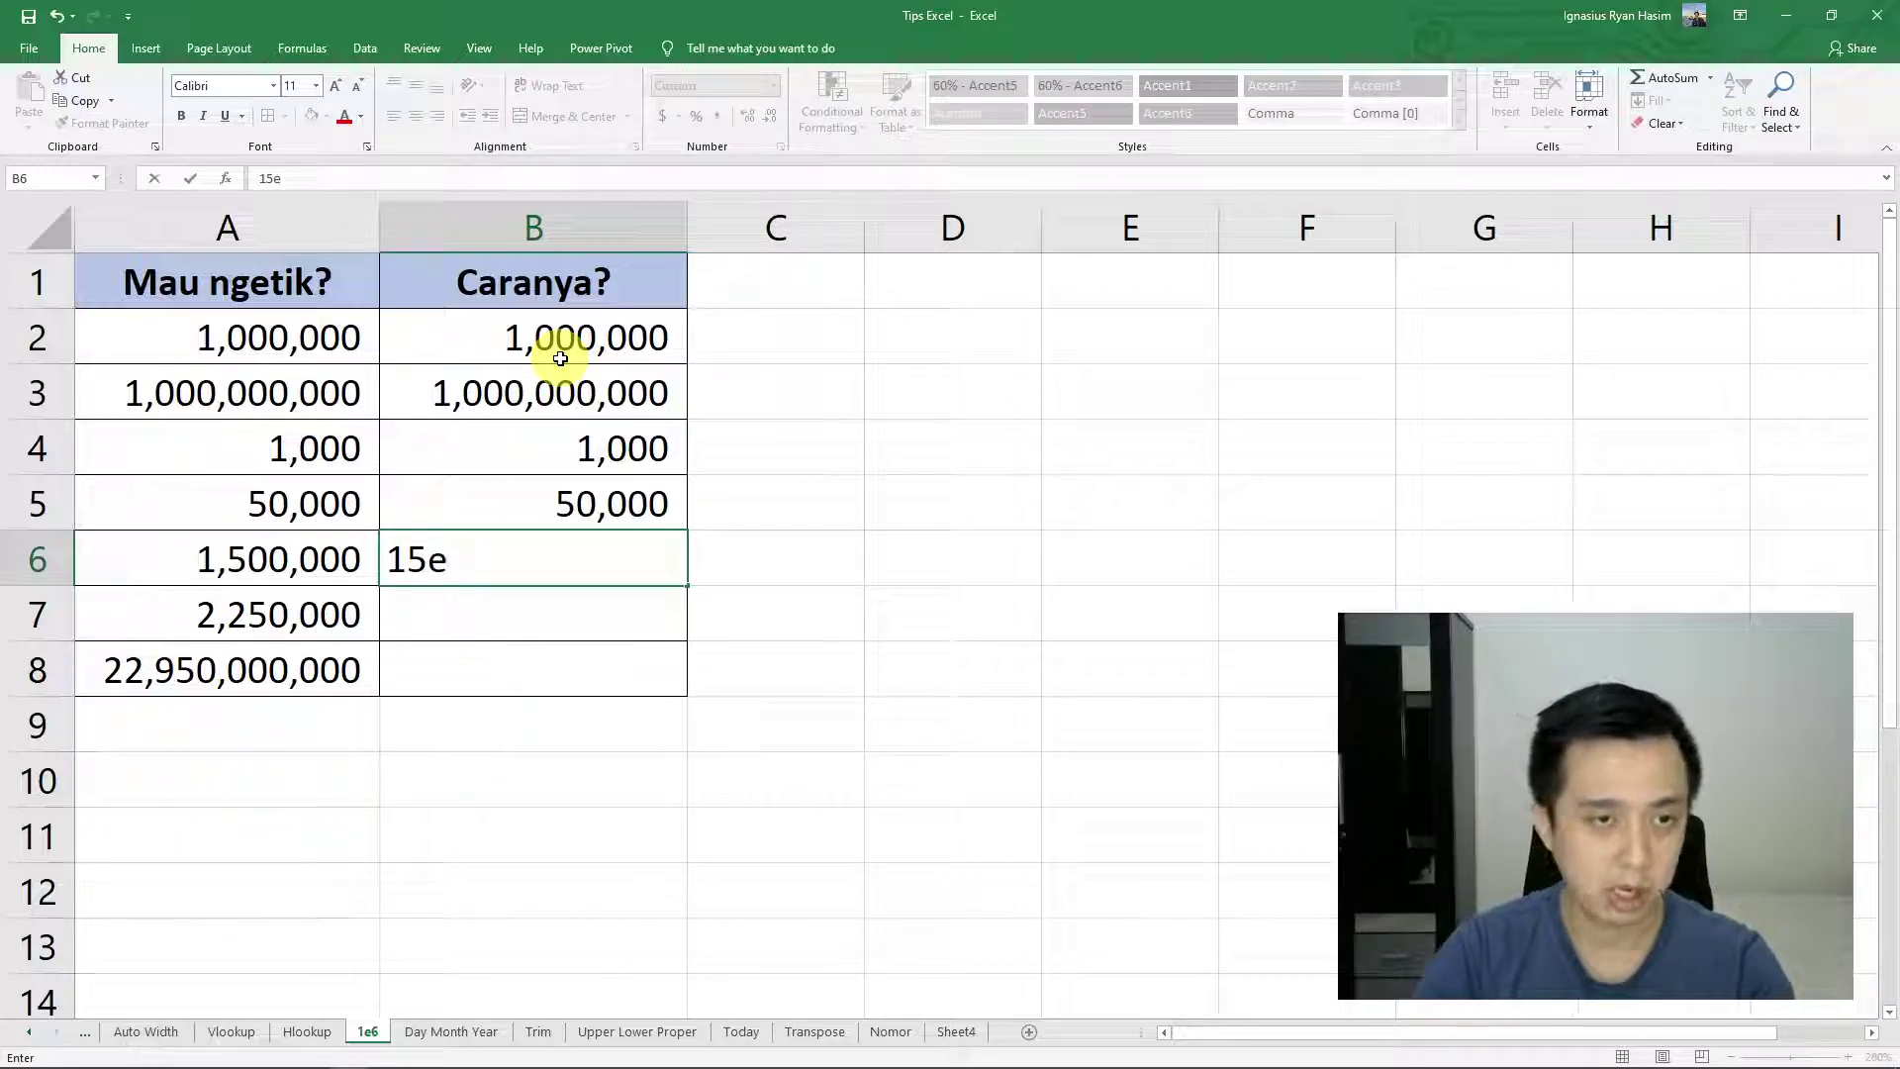
pyautogui.write('5')
# Undo the first B6 entry and enter 1.5e6 so B6 reads 1,500,000
pyautogui.press('Return')
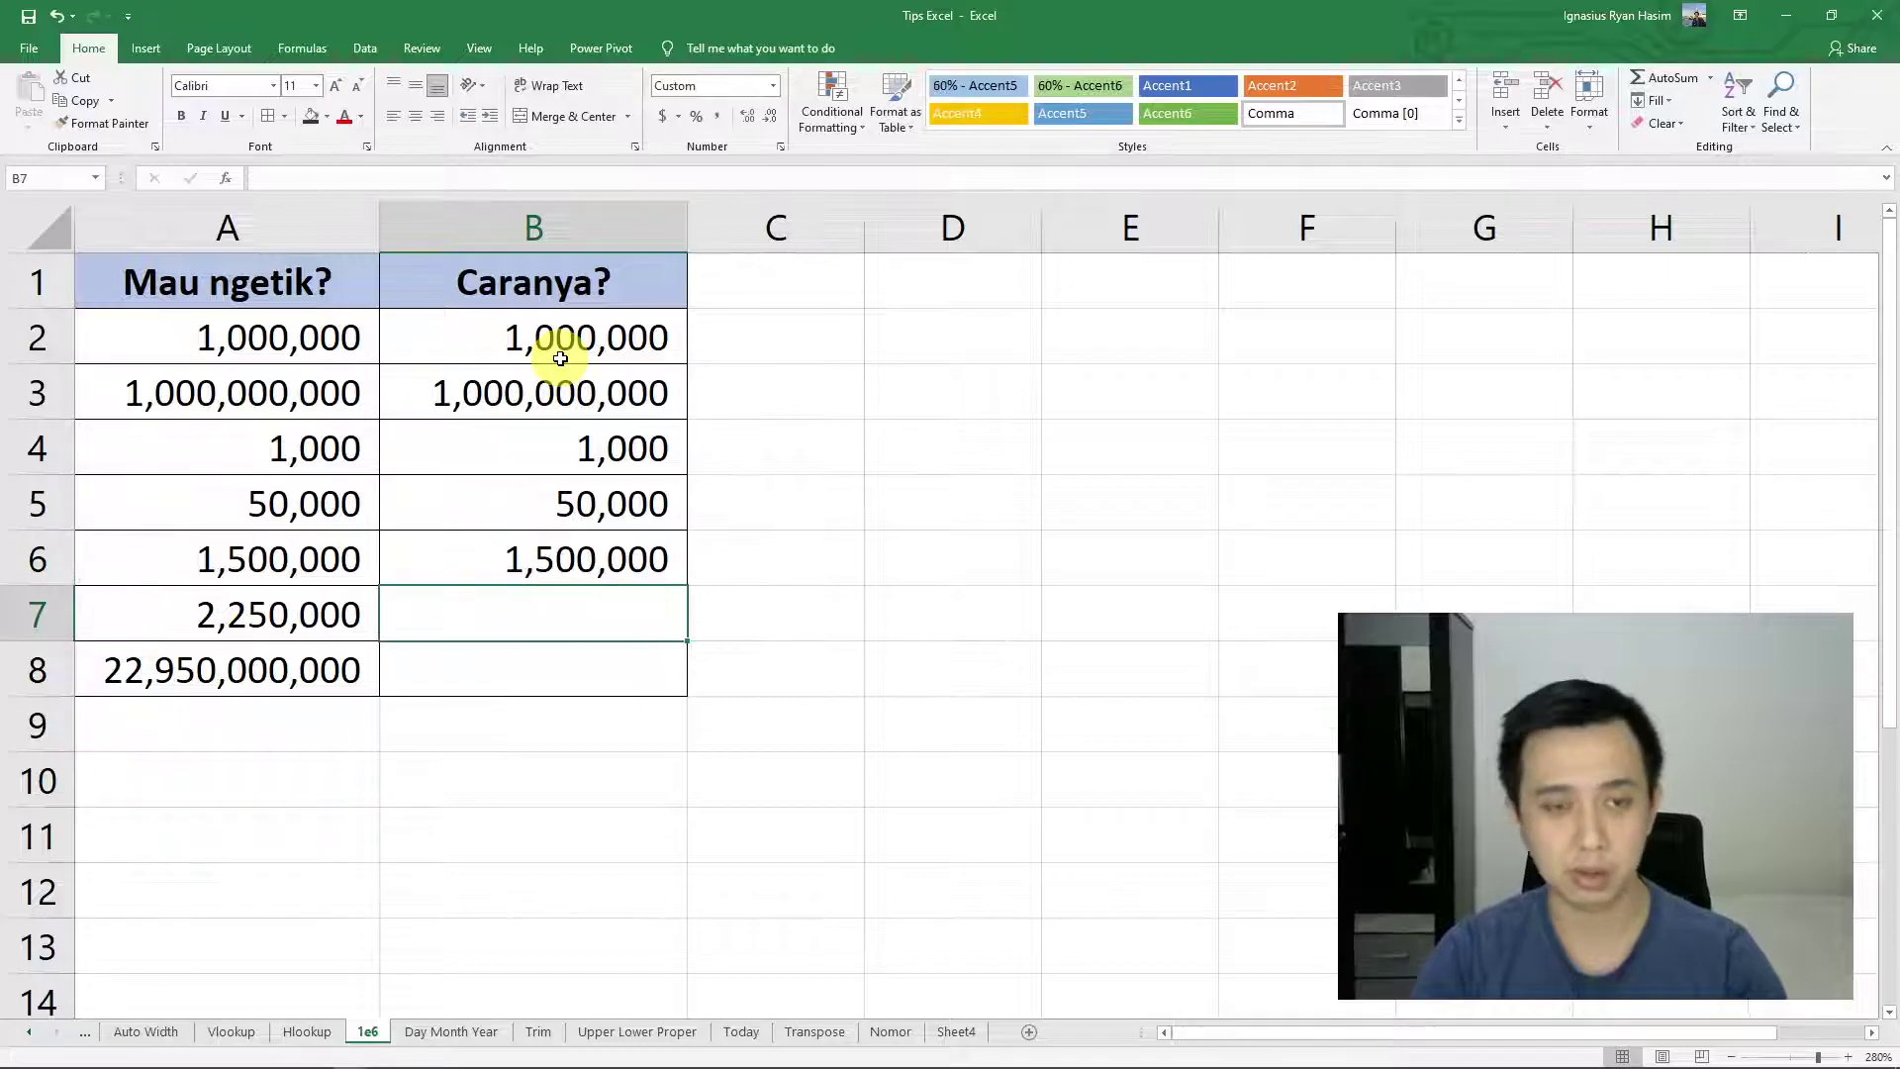
pyautogui.hotkey('ctrl', 'z')
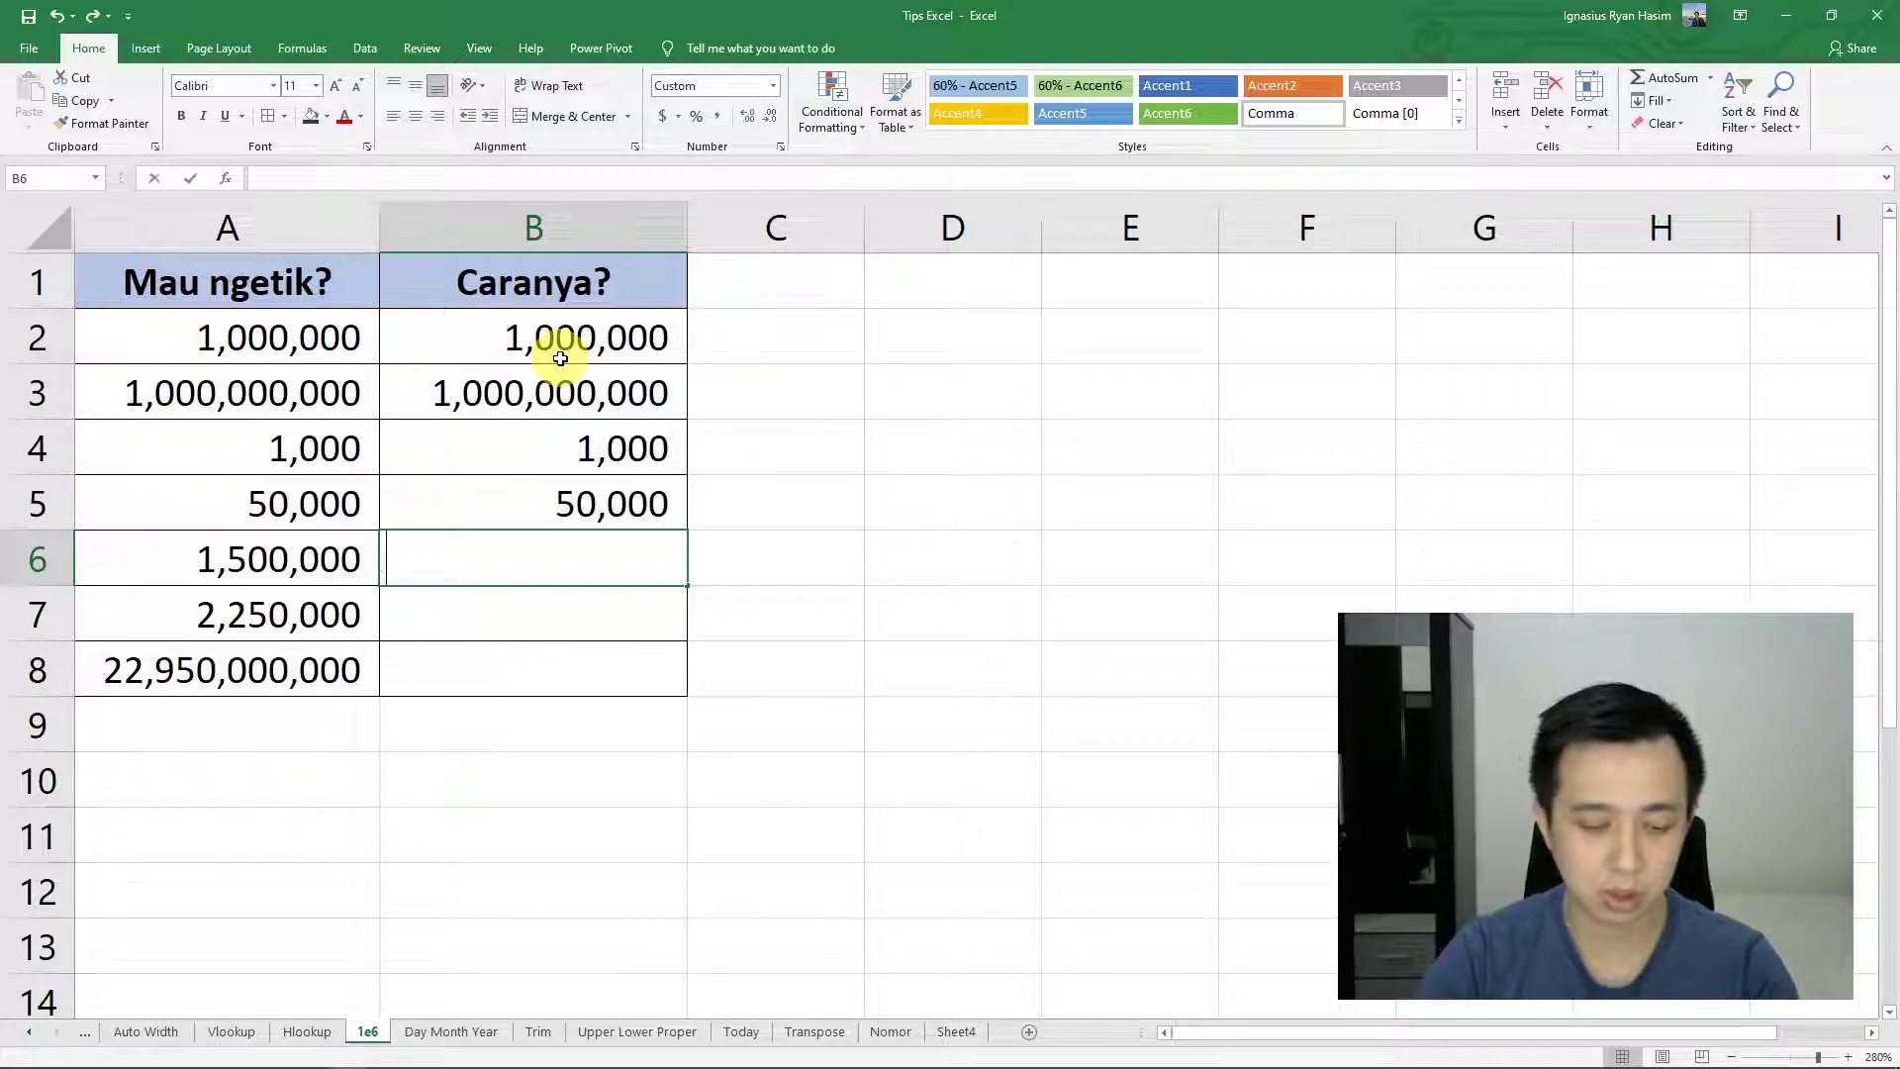
pyautogui.write('1.5')
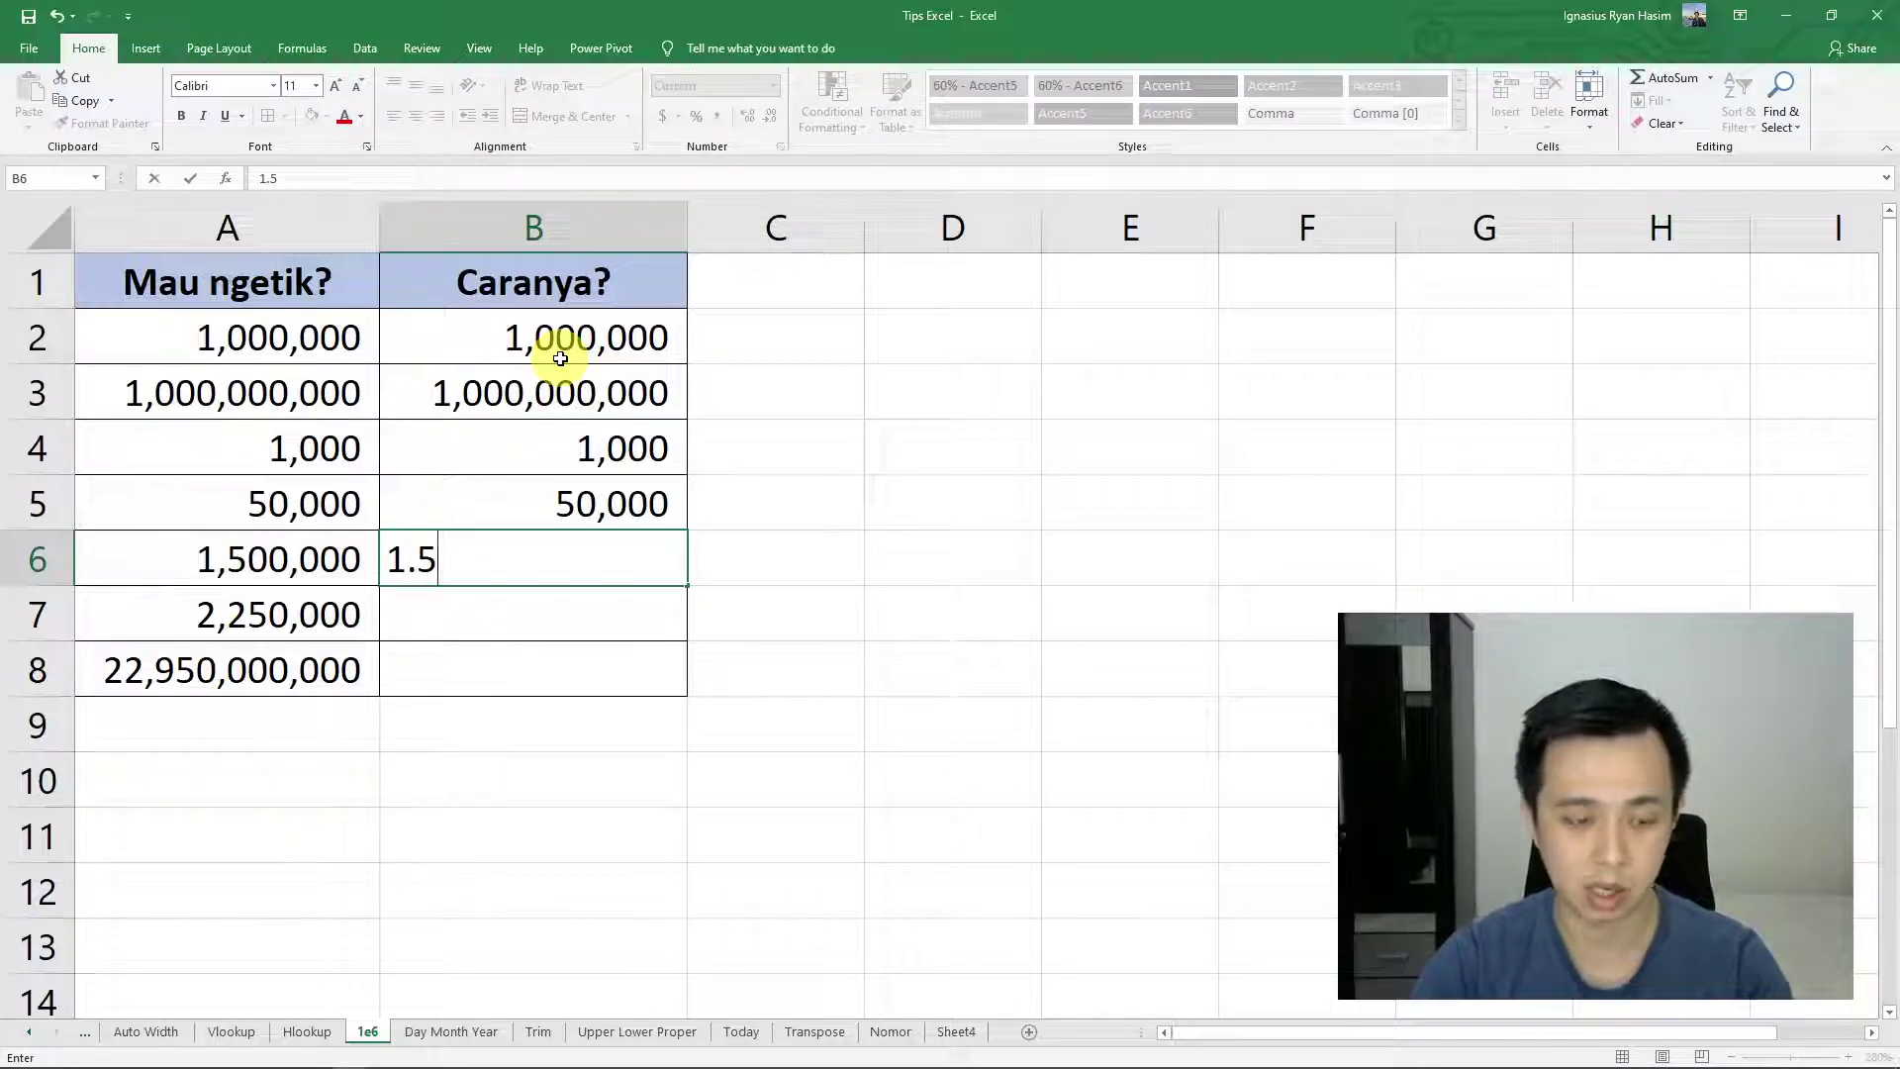
pyautogui.write('e6')
pyautogui.press('Return')
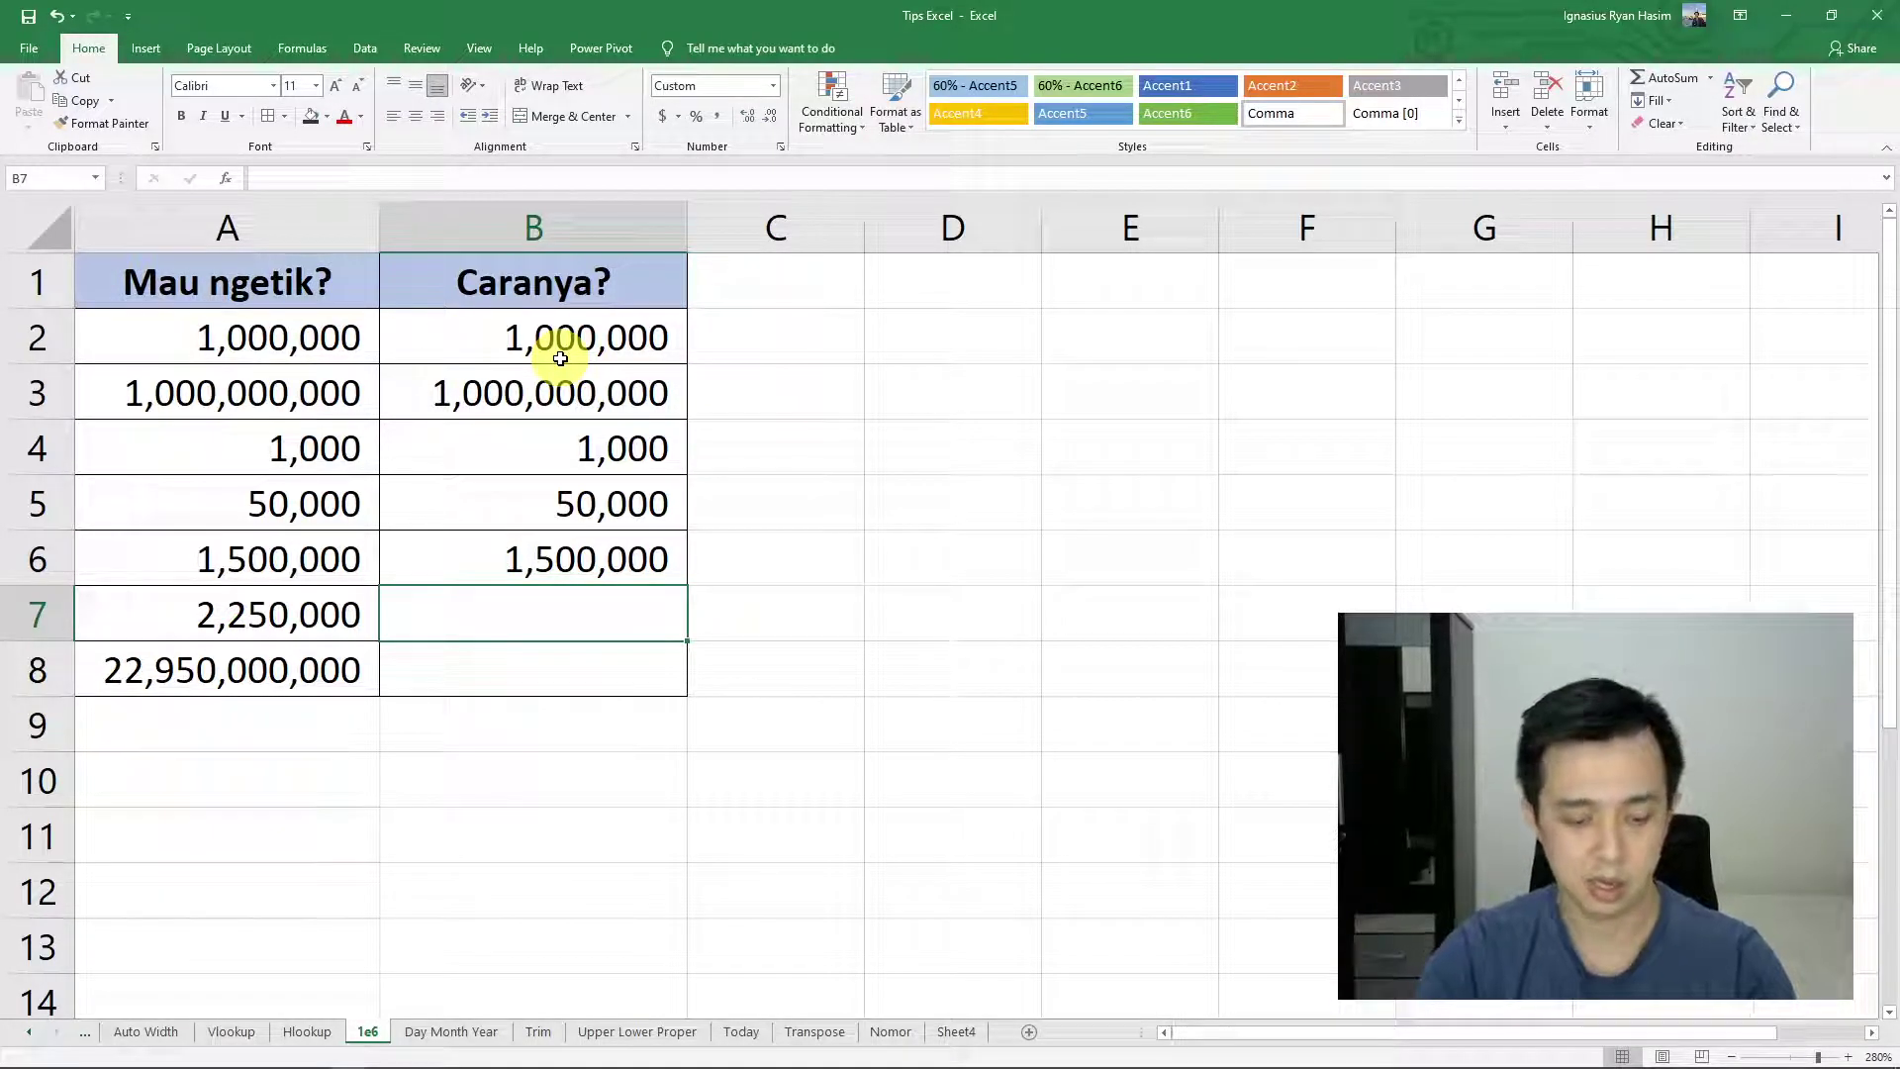
# Fill B7 with 2,250,000 and B8 with 22,950,000,000 using e-notation
pyautogui.write('225')
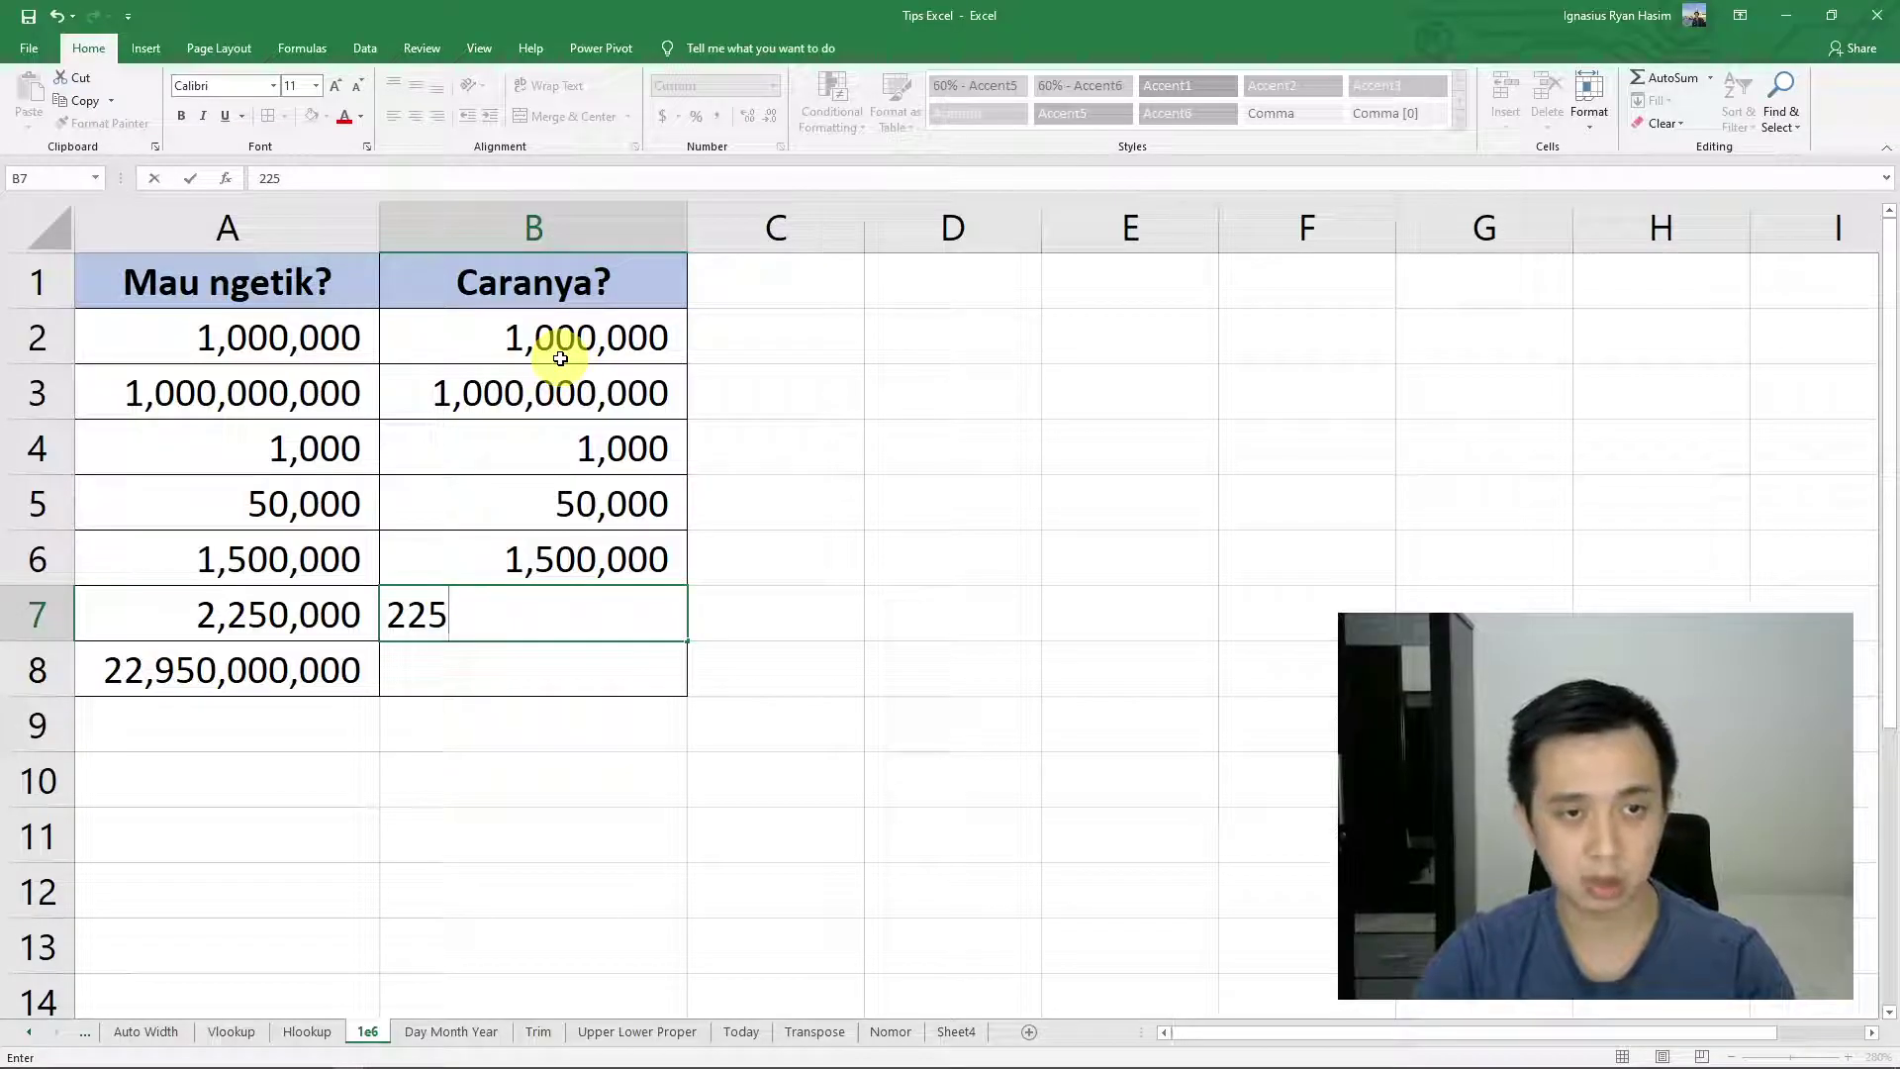
pyautogui.write('e4')
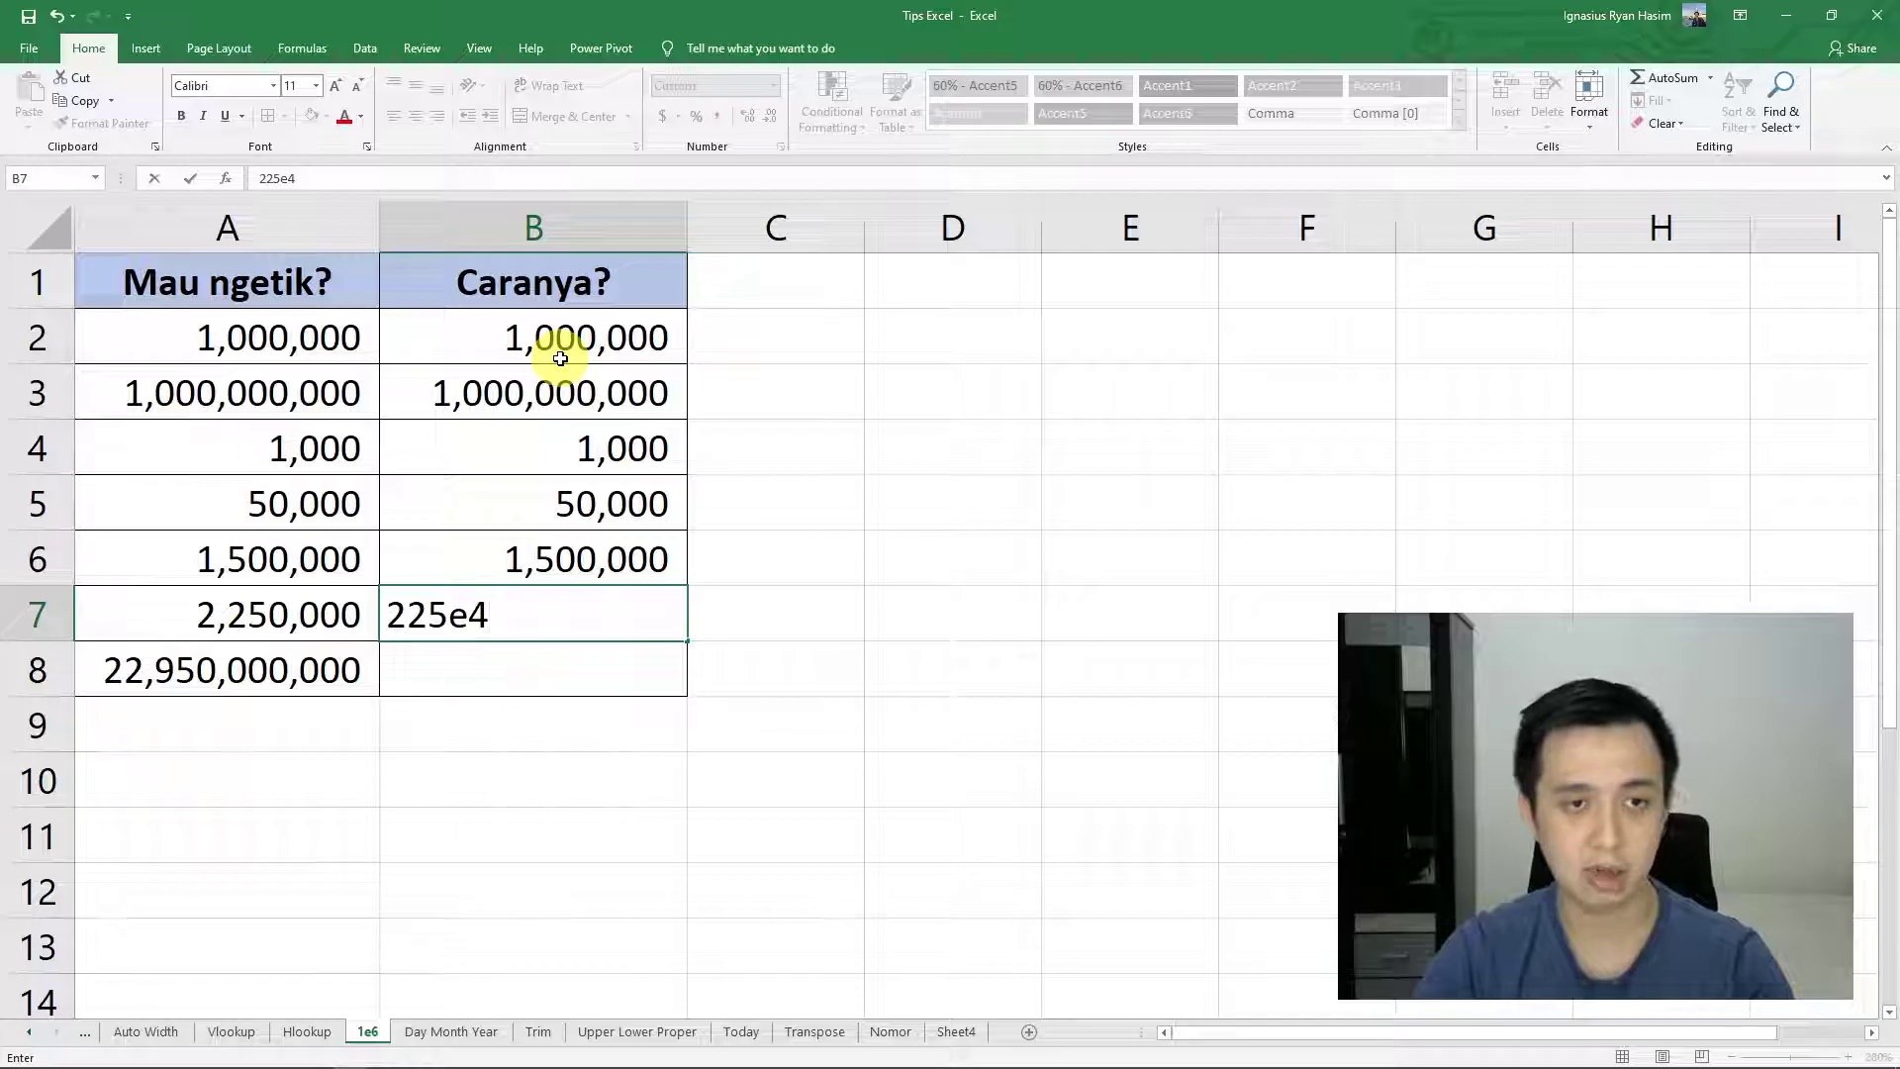
pyautogui.press('Return')
pyautogui.hotkey('ctrl', 'z')
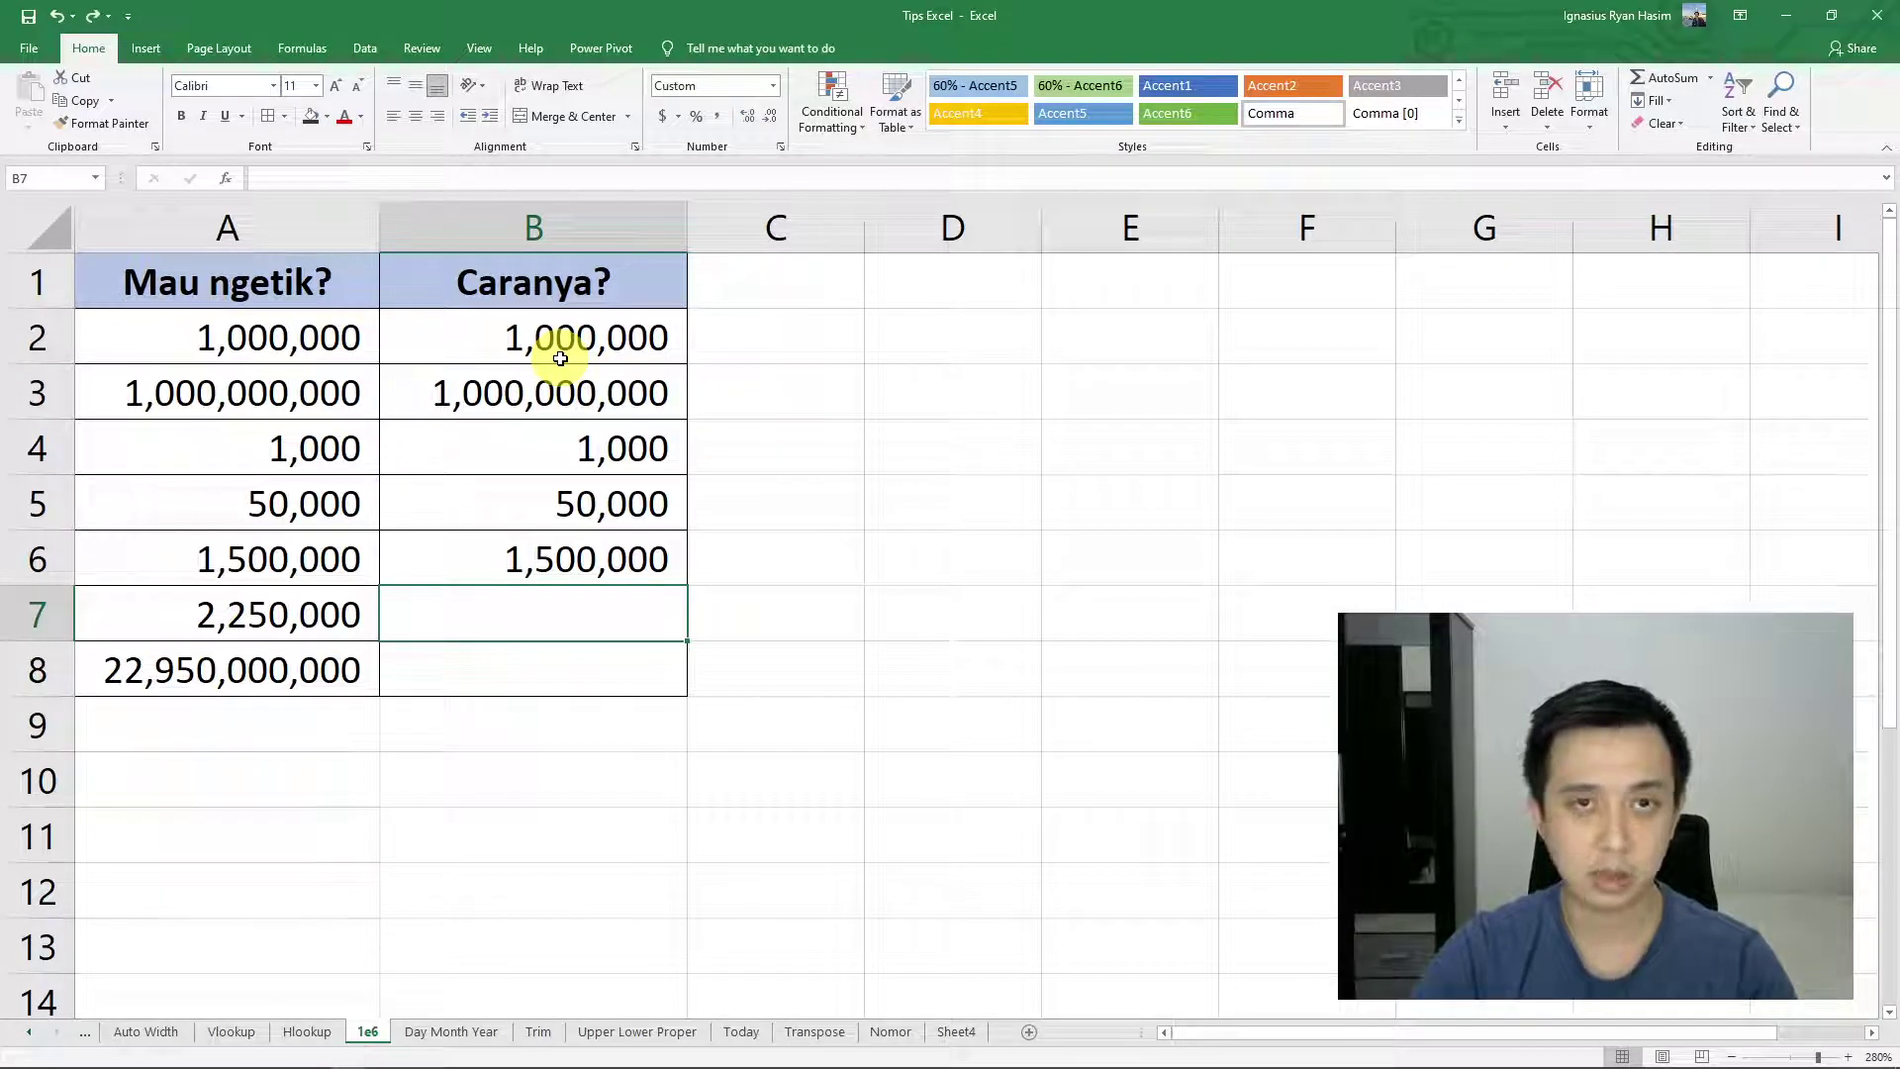
pyautogui.write('2.25')
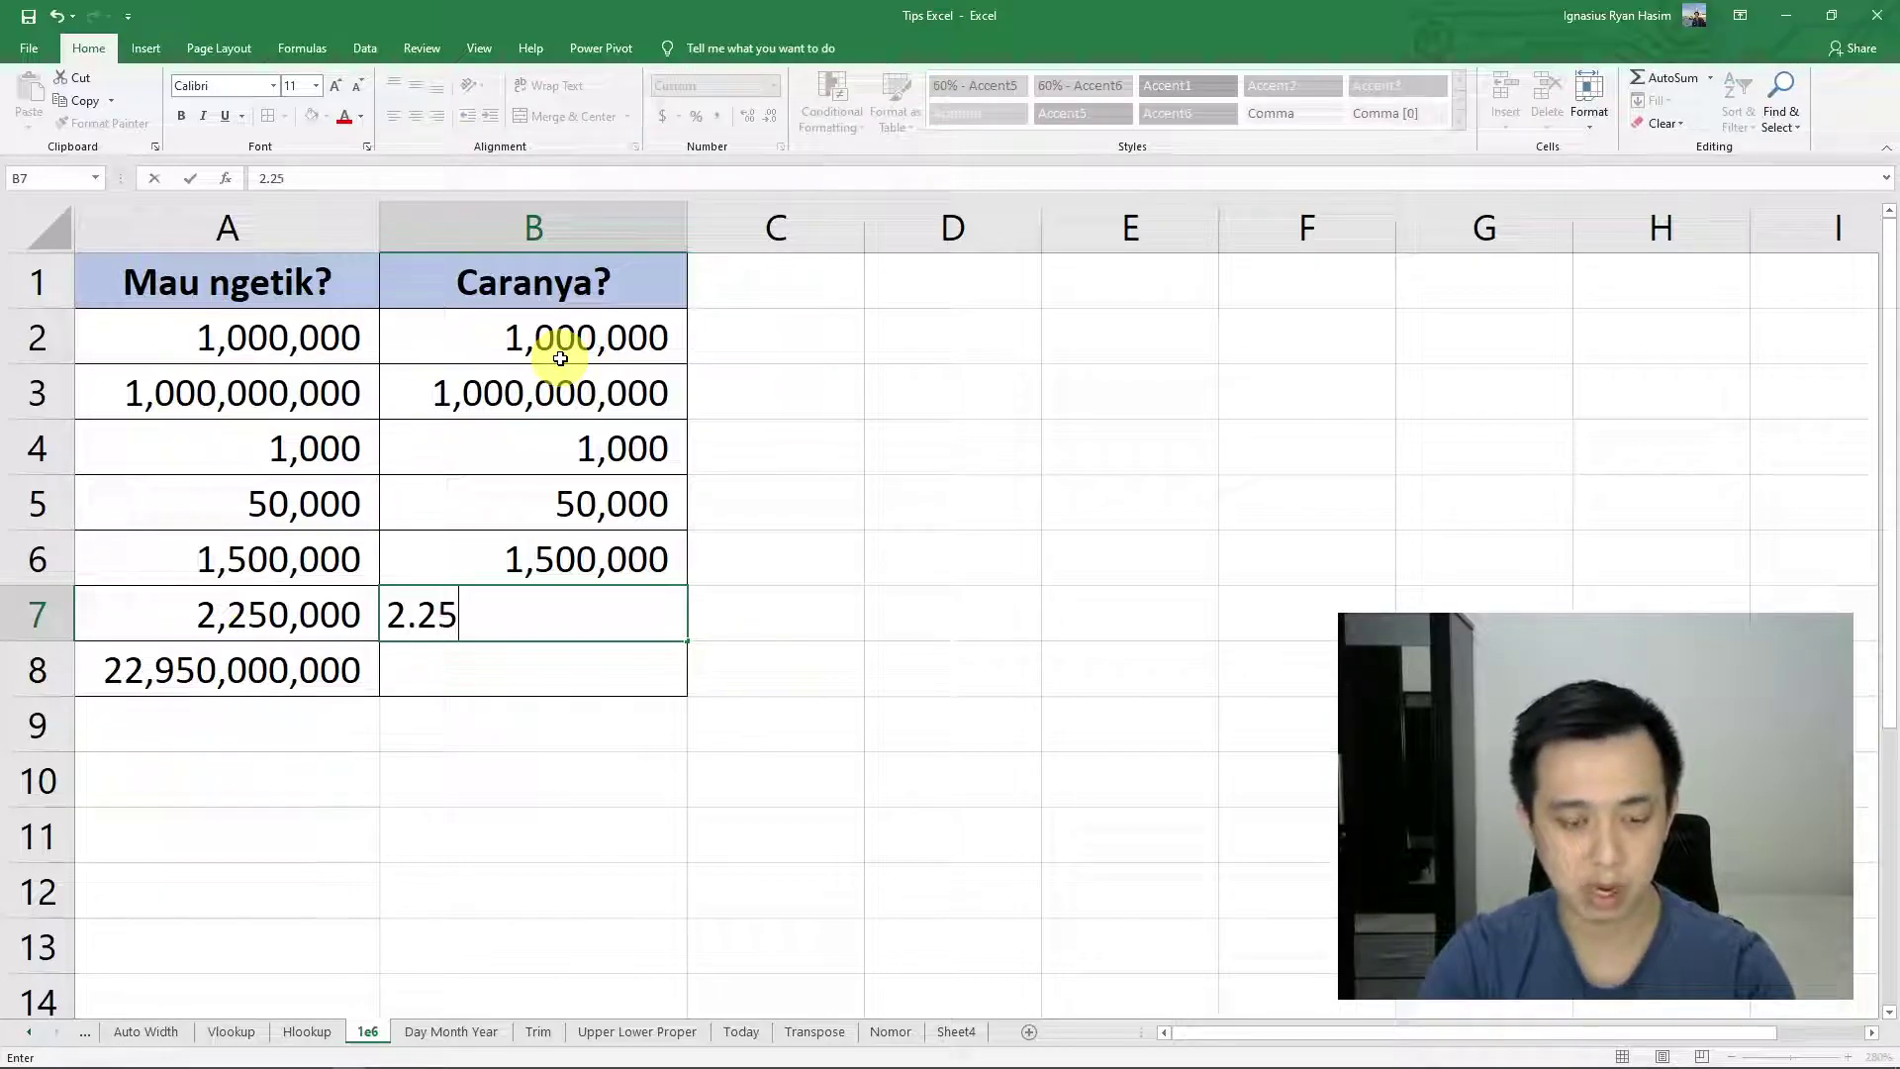
pyautogui.write('e6')
pyautogui.press('Return')
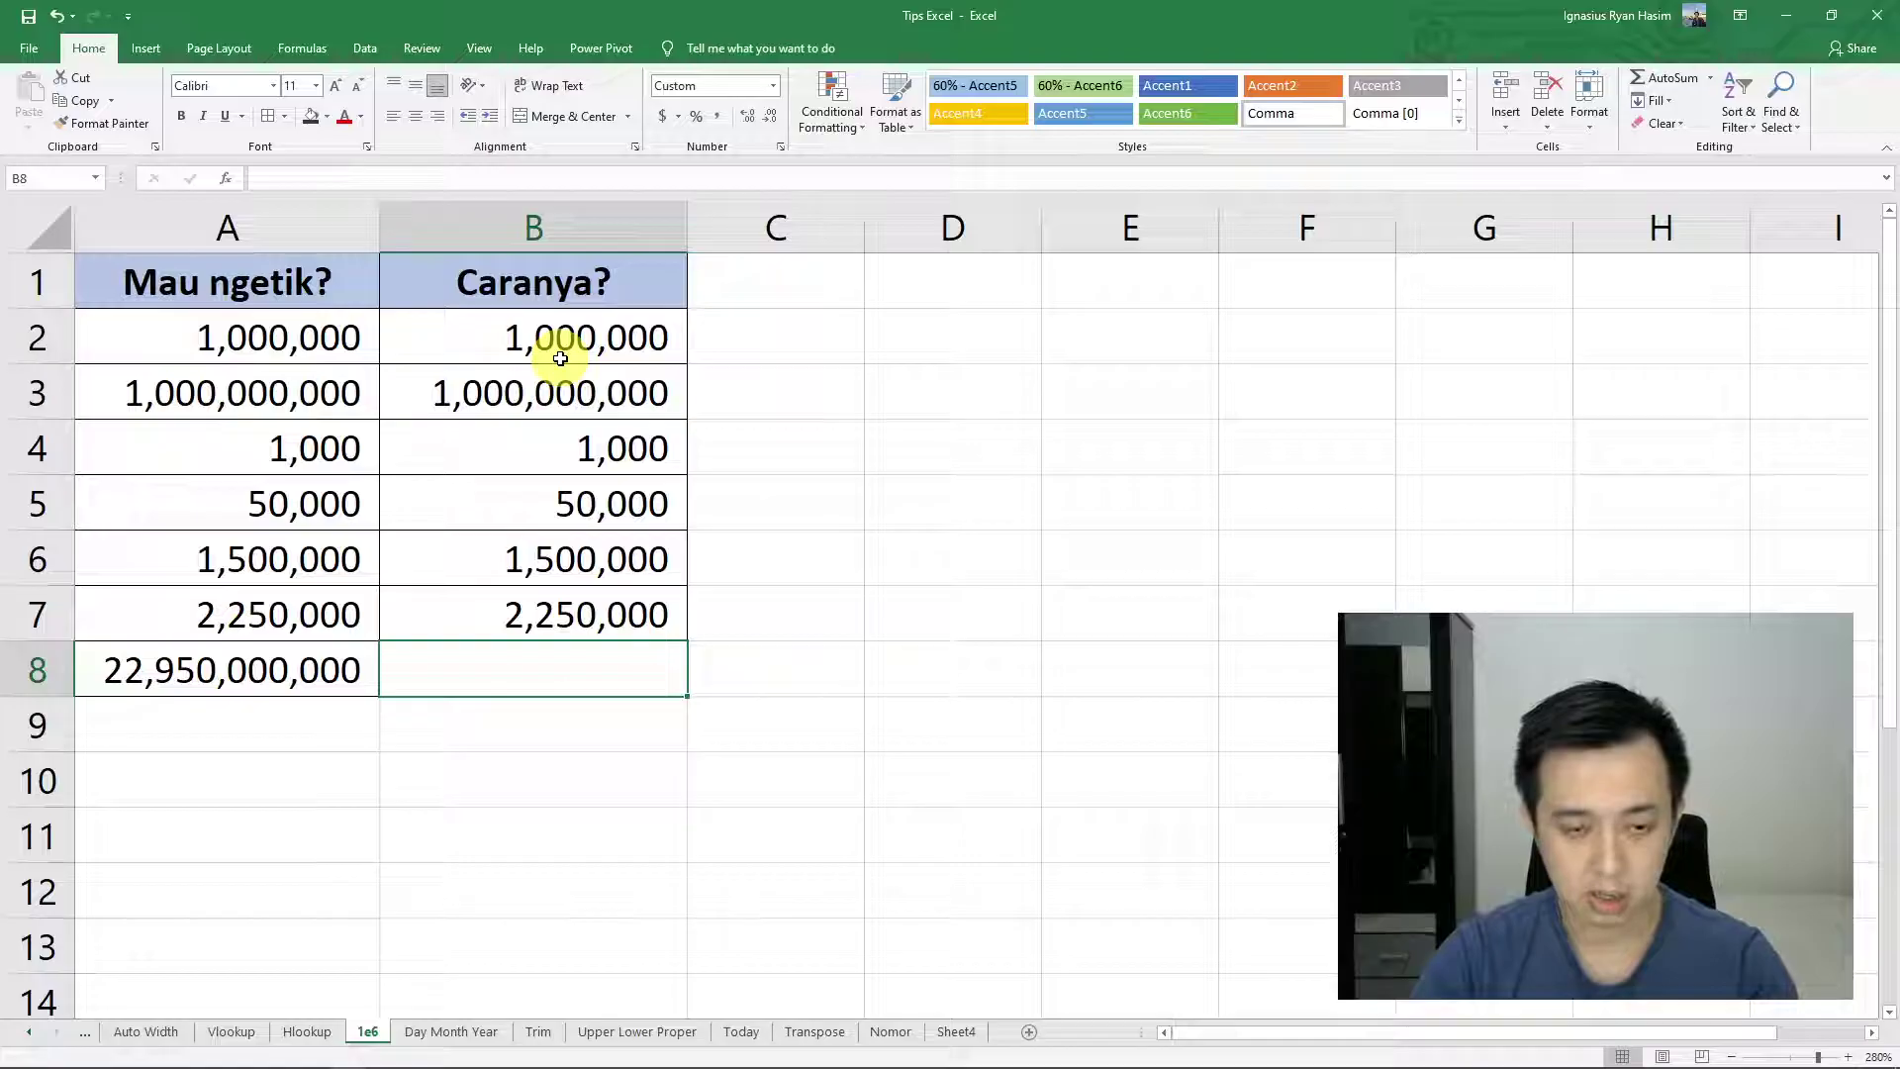
pyautogui.write('22.95e9')
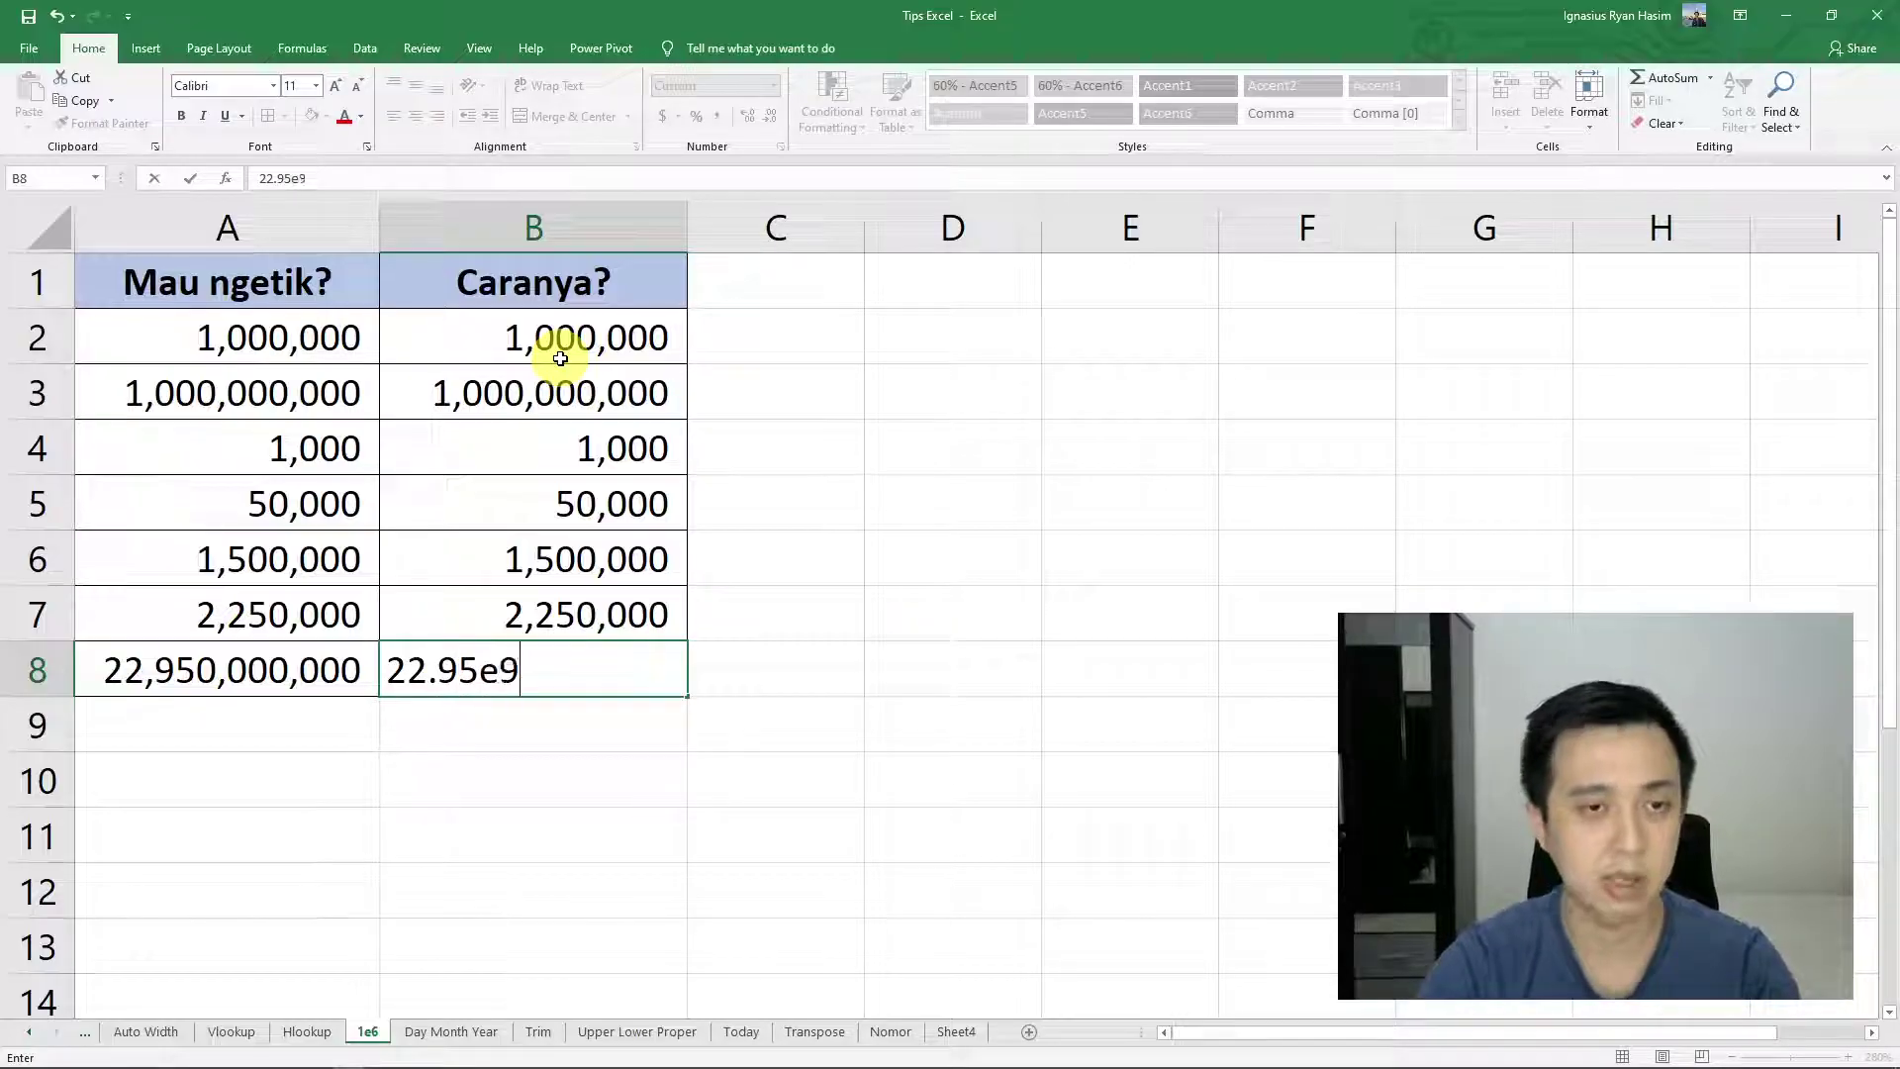
pyautogui.press('Return')
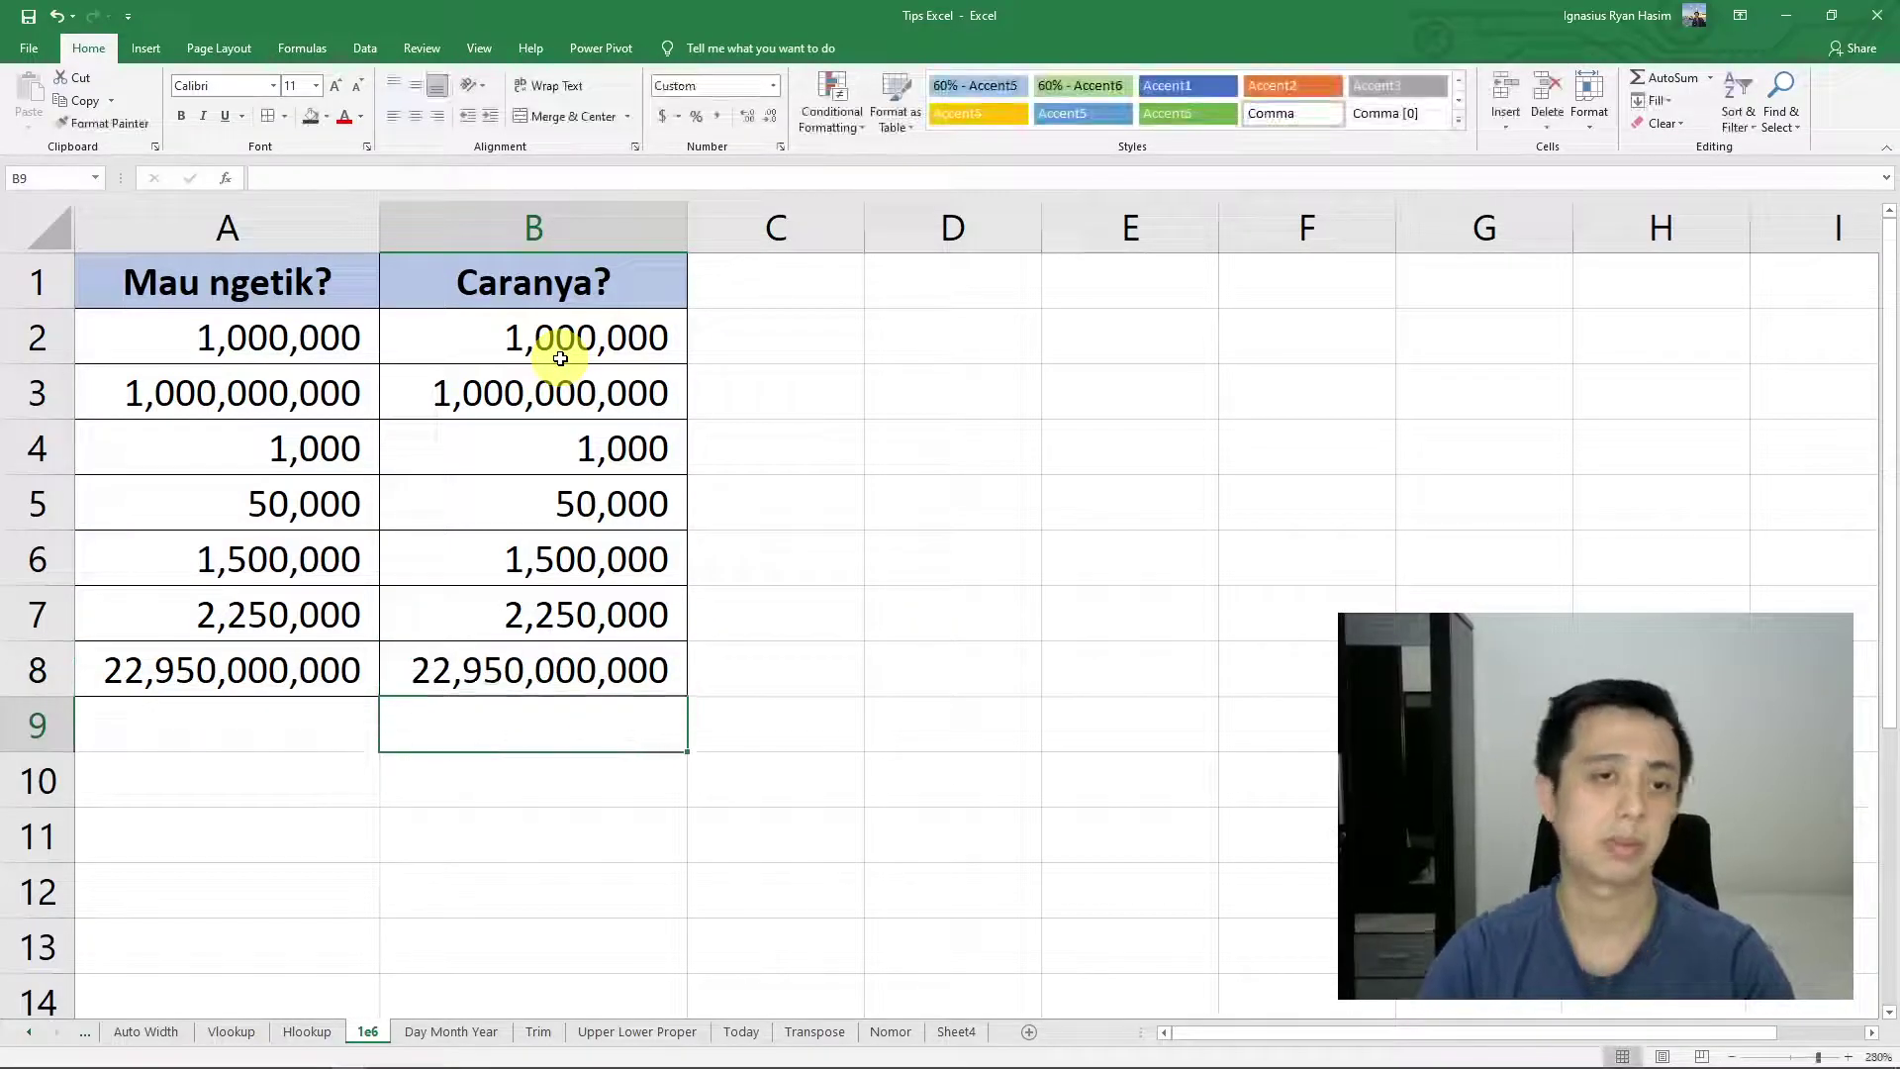
# Type the labels Ribu, Juta, Milyar and Trilyun into D2:D5
pyautogui.click(883, 344)
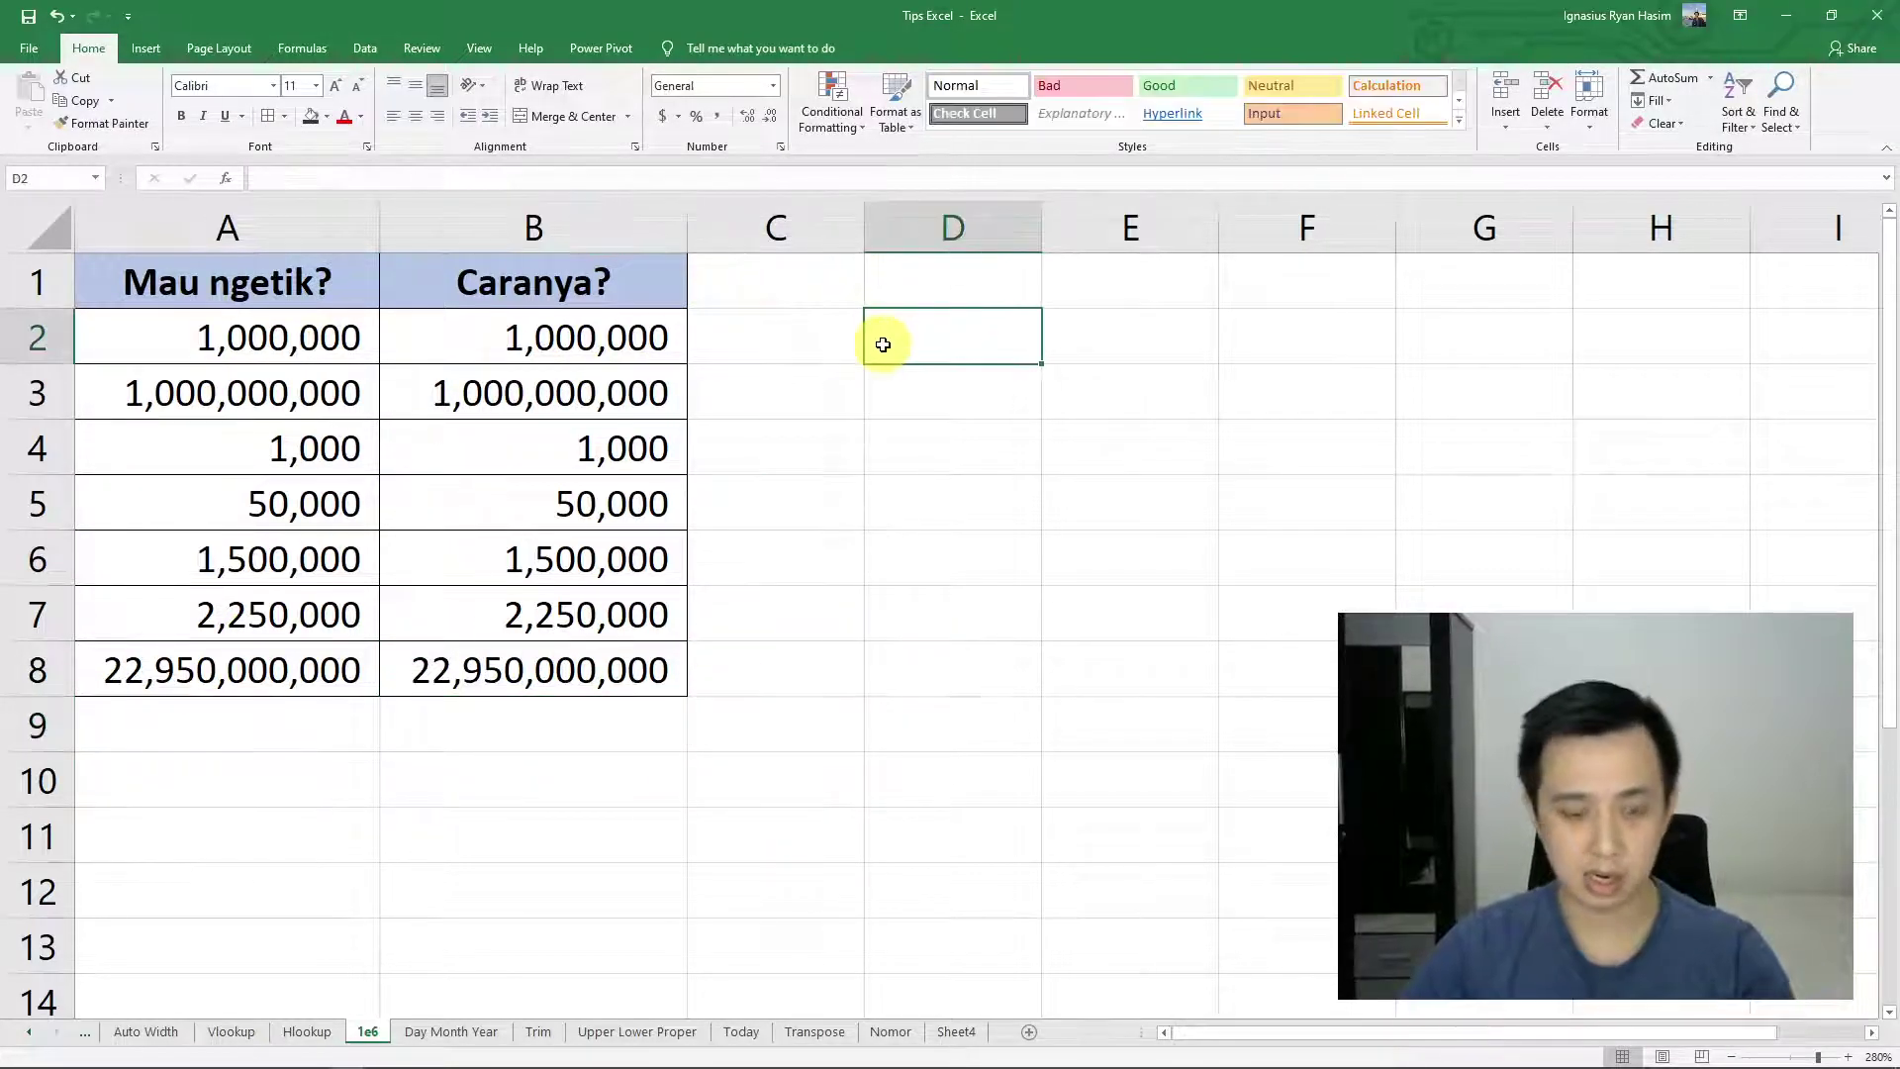
pyautogui.write('Ribu')
pyautogui.press('Return')
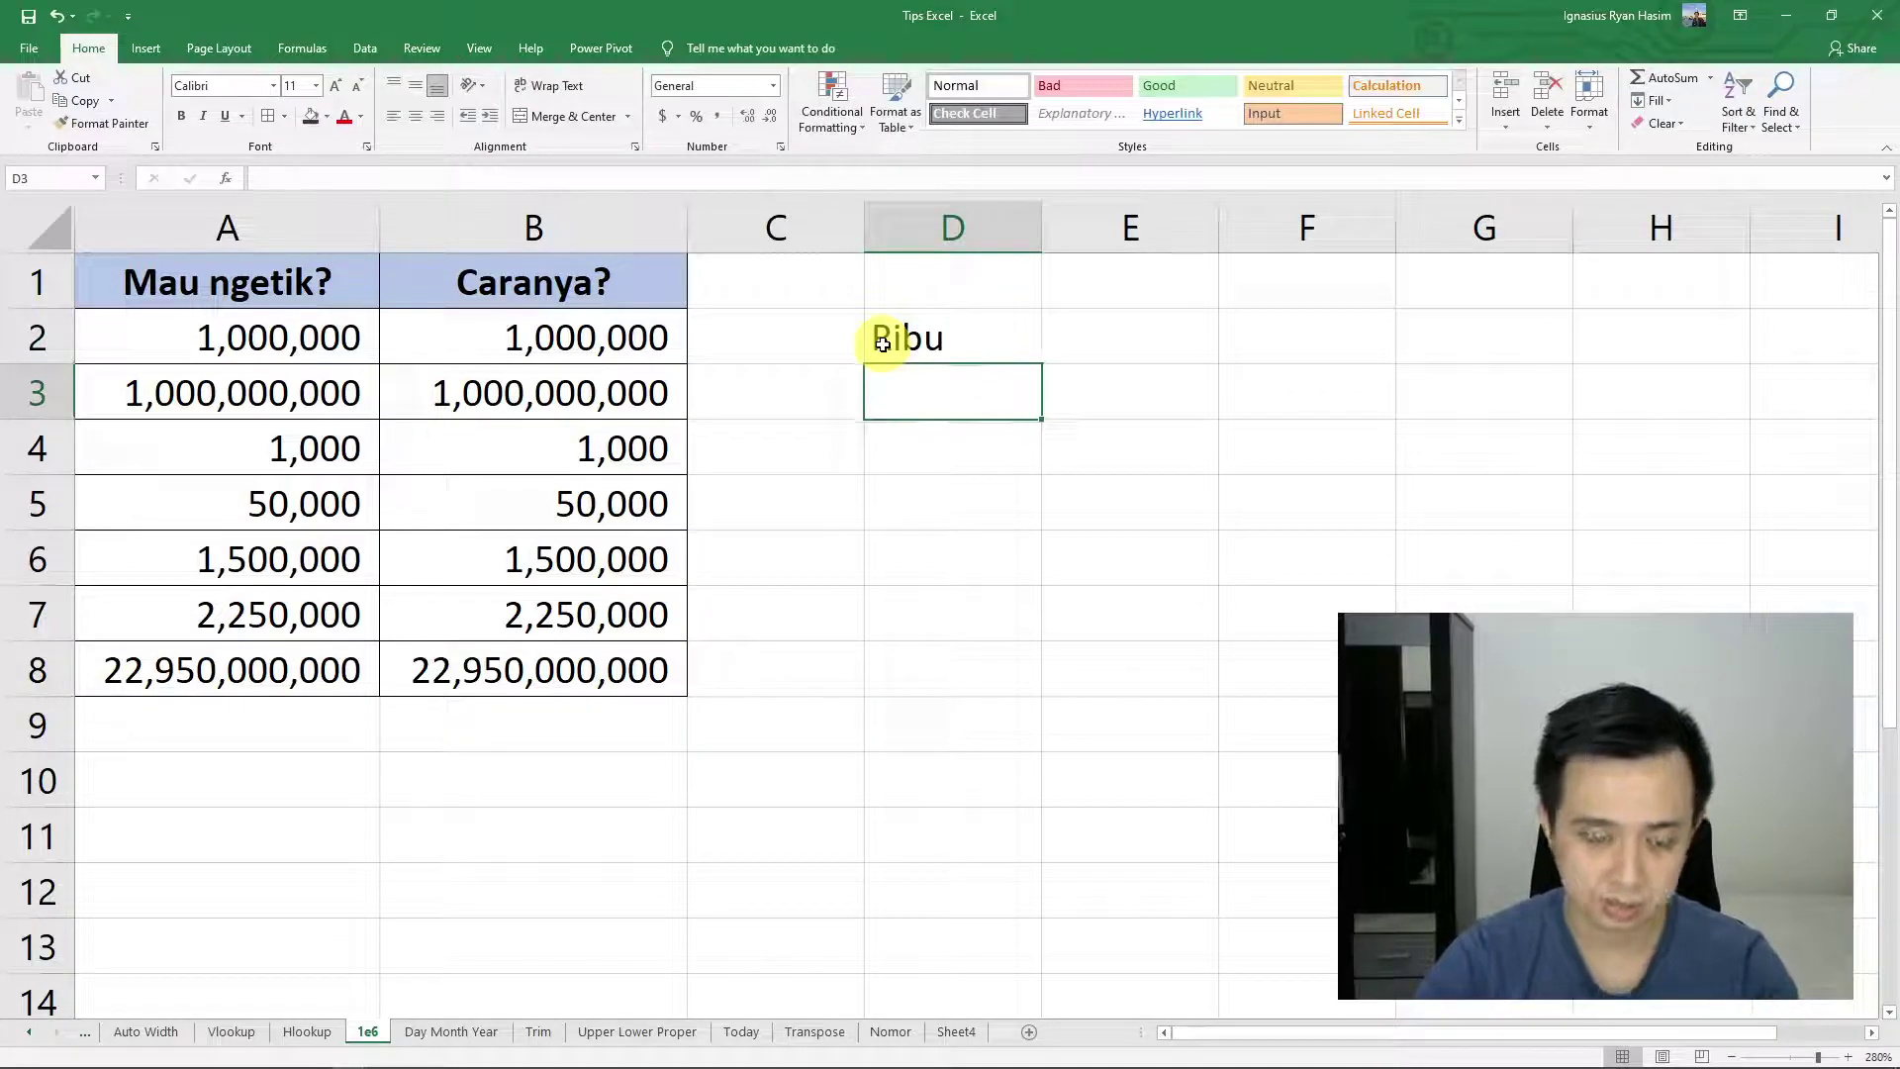
pyautogui.write('Juta')
pyautogui.press('Return')
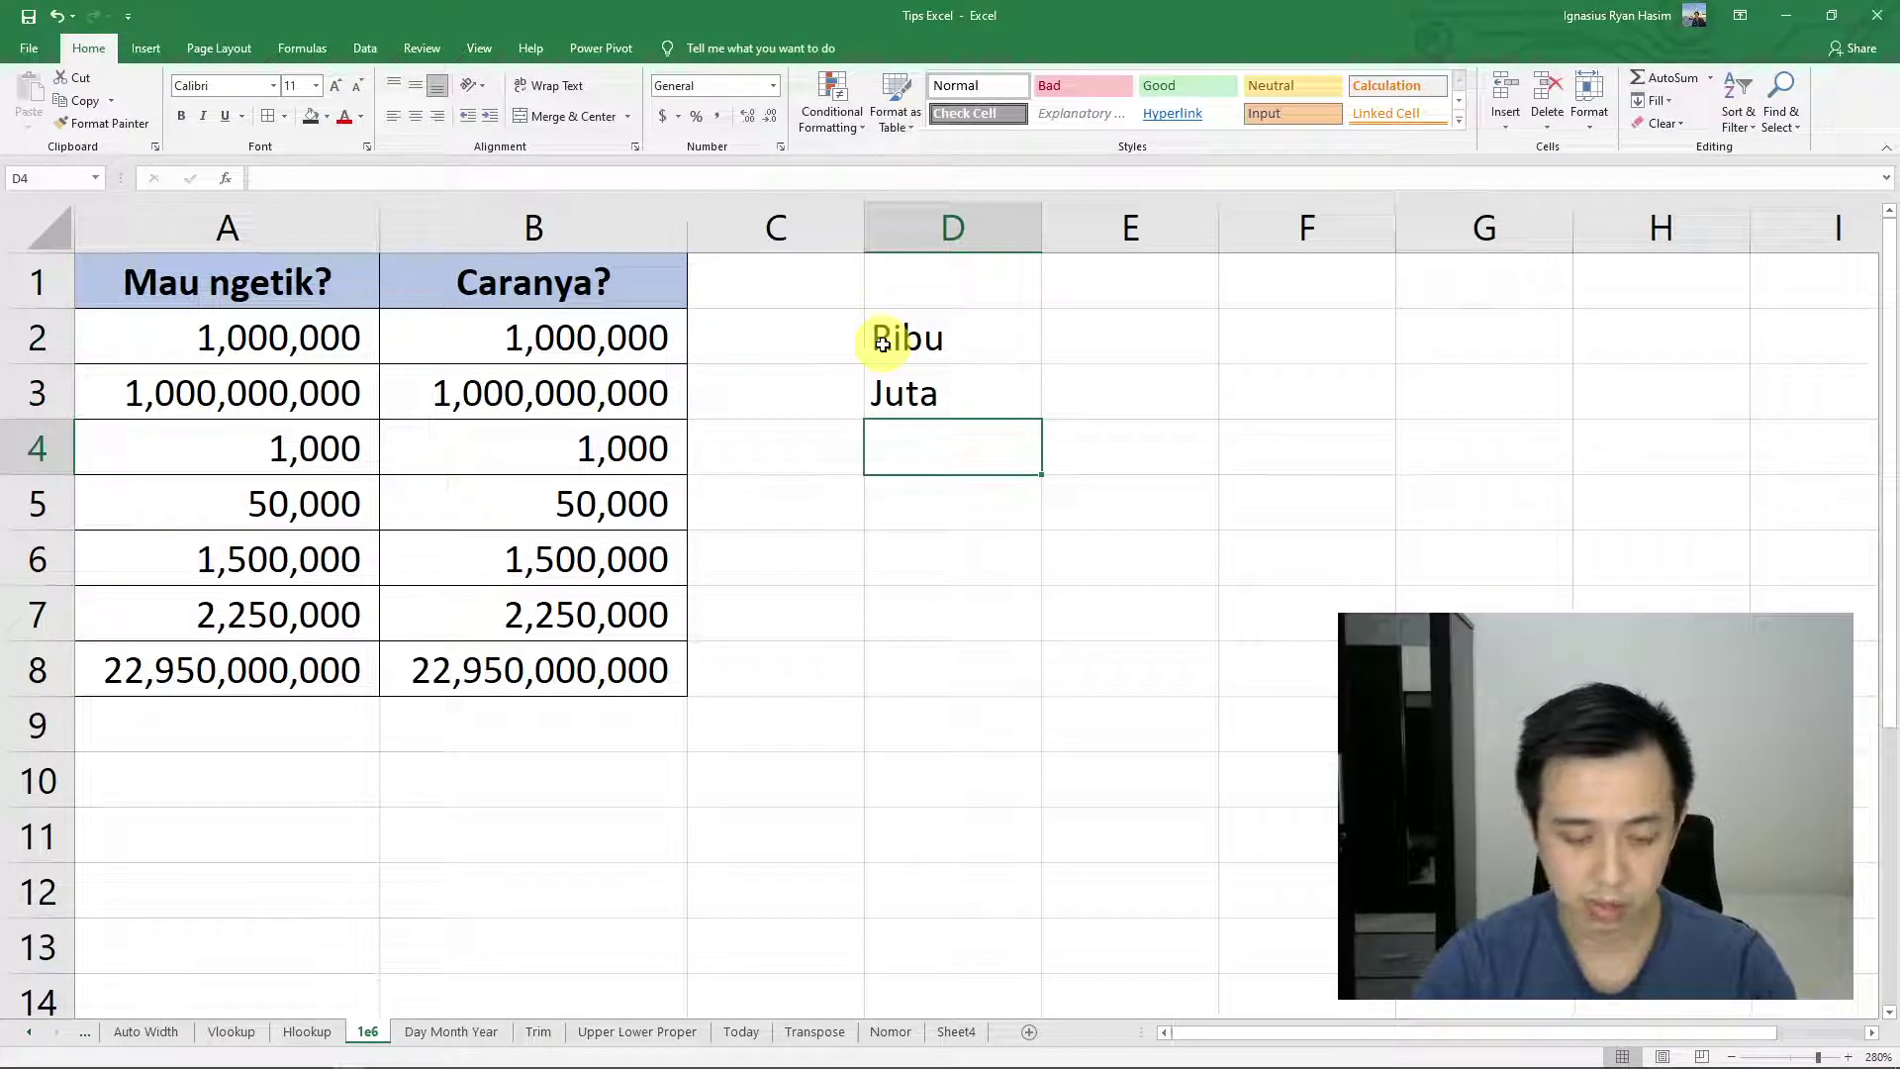
pyautogui.write('Milyar')
pyautogui.press('Return')
pyautogui.write('T')
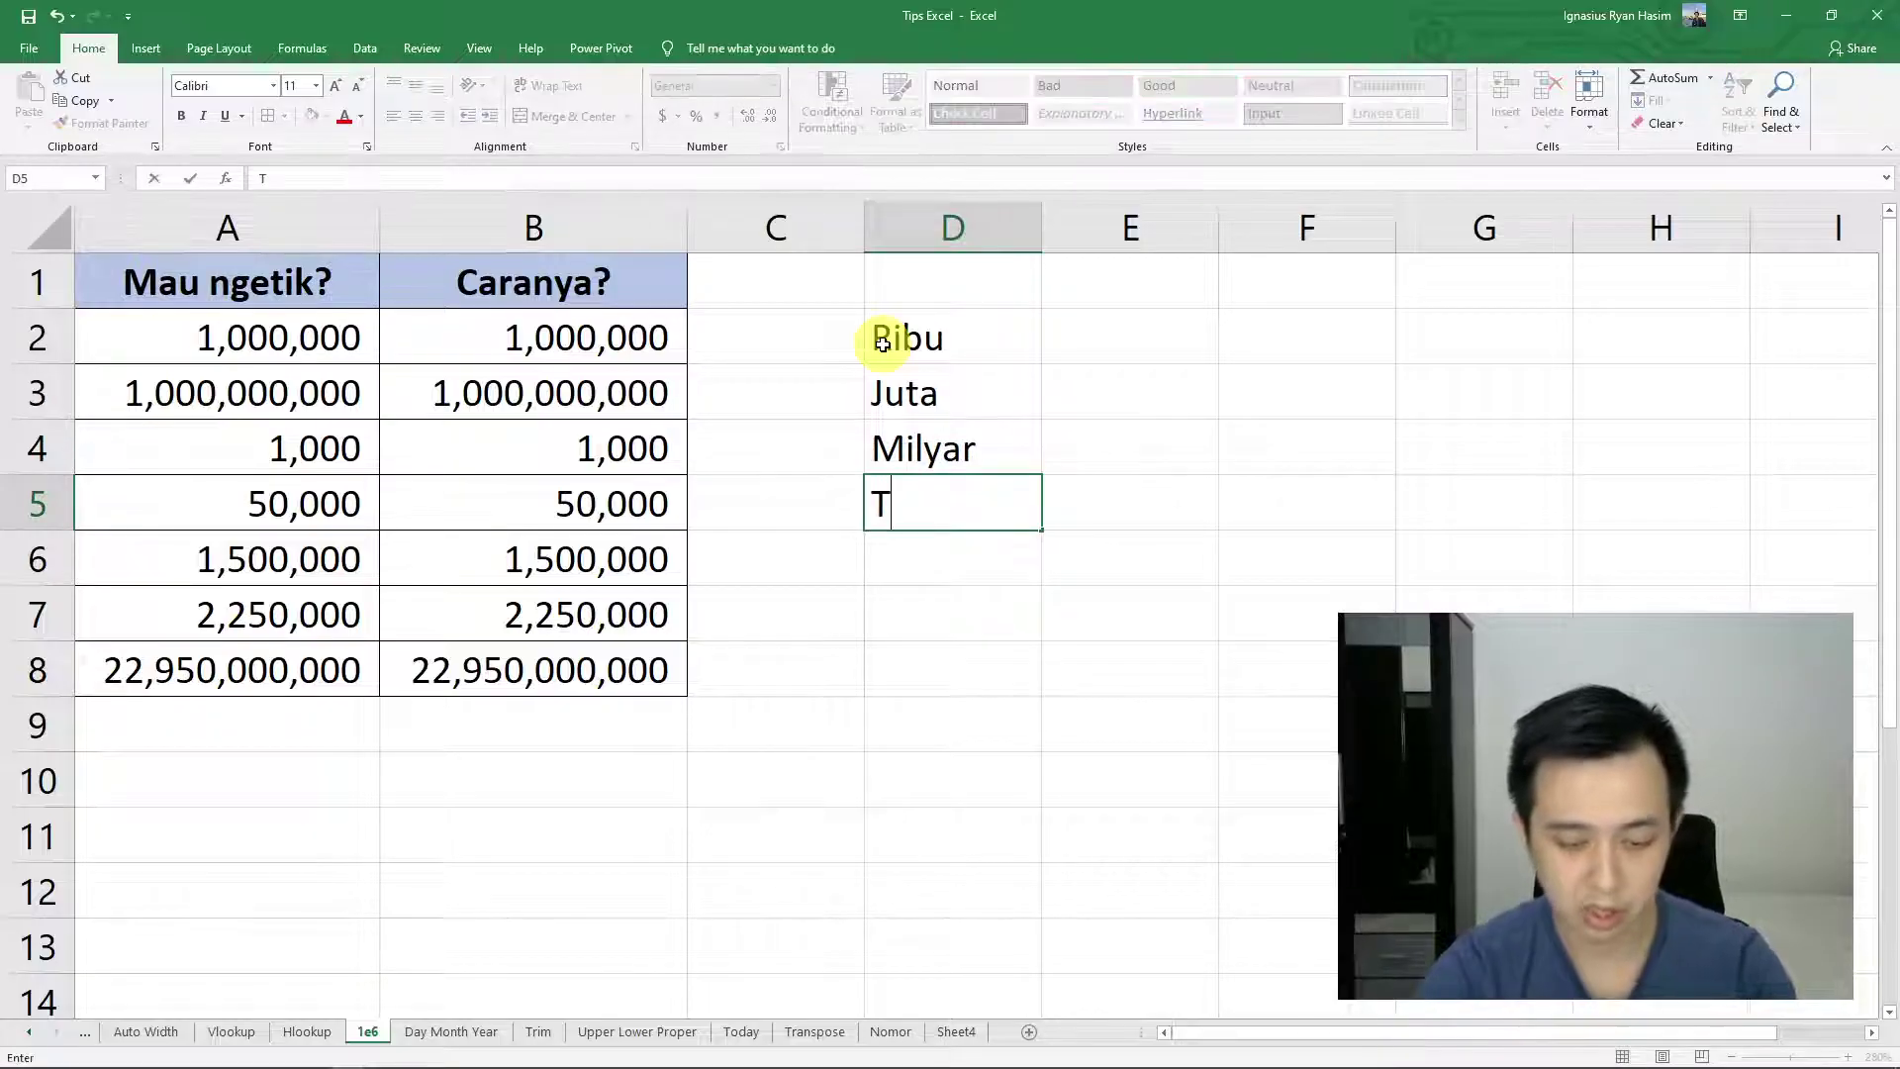
pyautogui.write('rilyun')
pyautogui.press('Return')
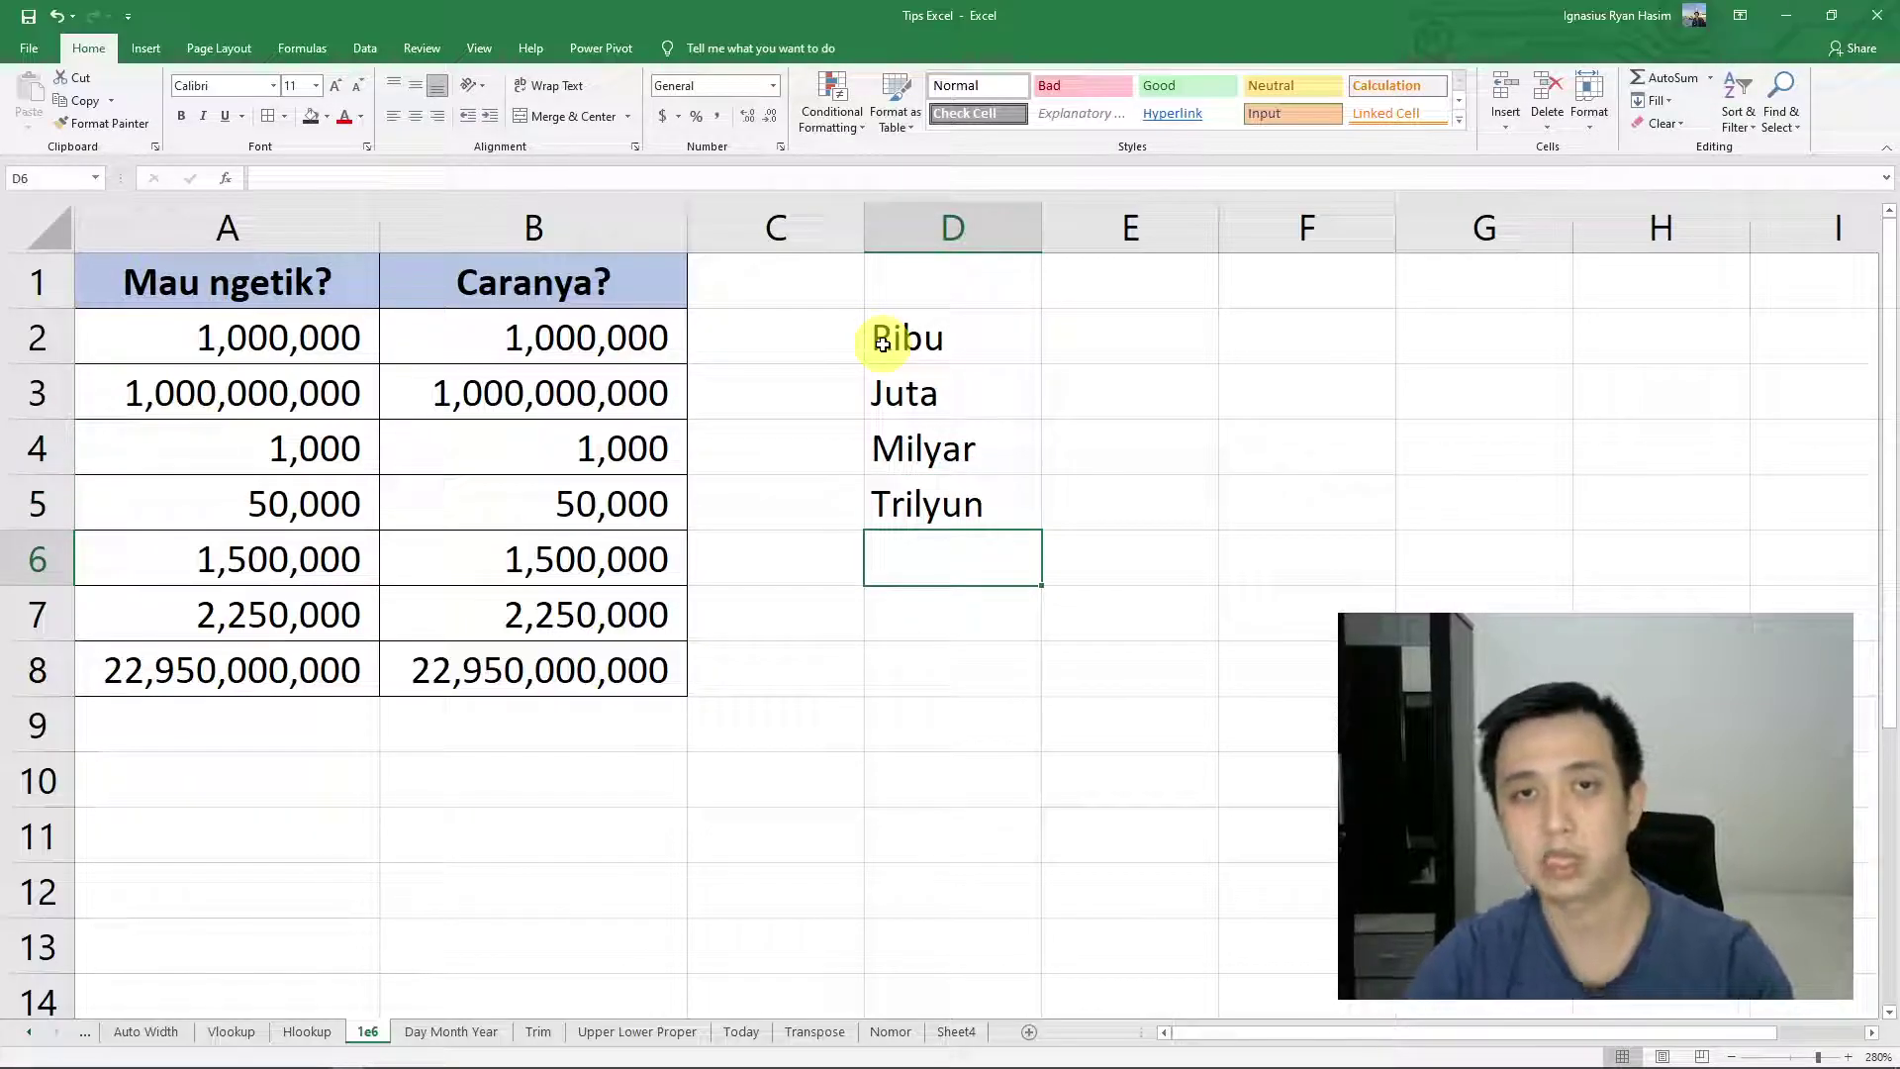
# Type the exponents e3, e6, e9 and e12 into E2:E5
pyautogui.click(1128, 341)
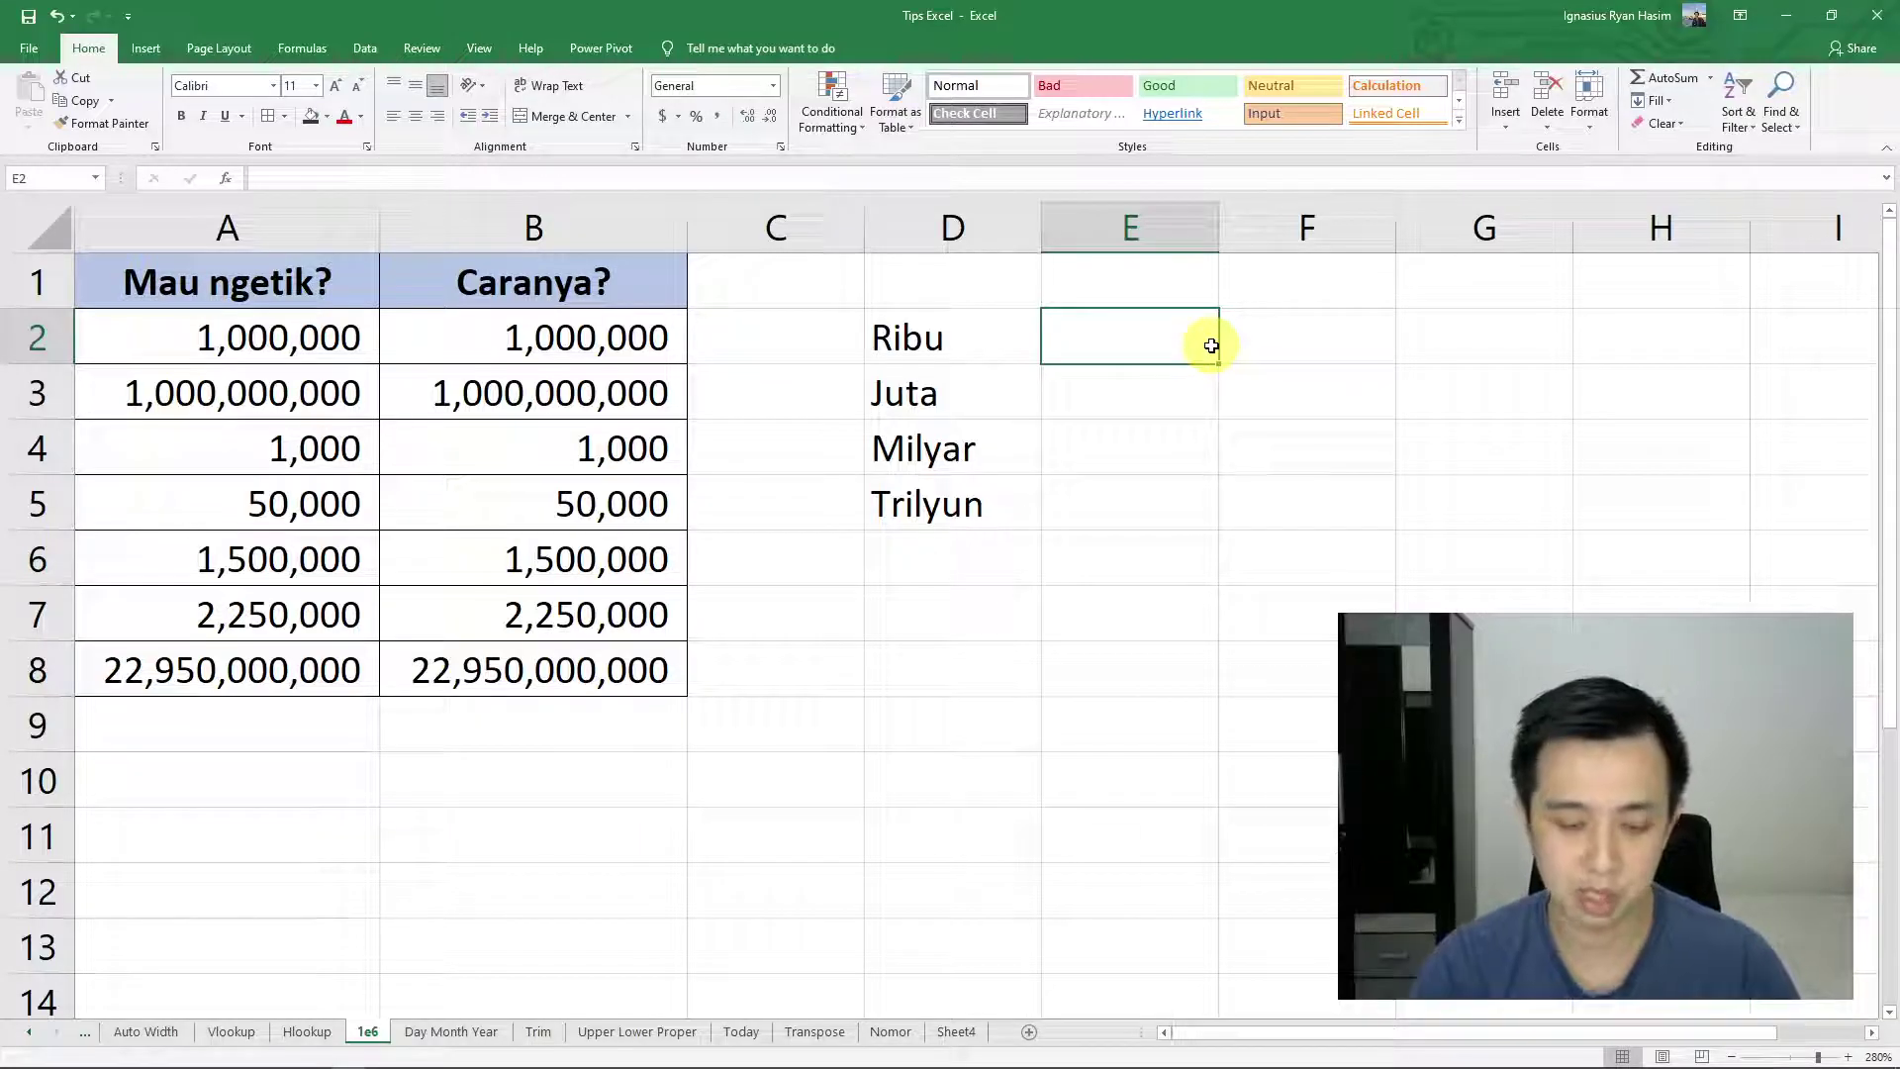
pyautogui.write('E')
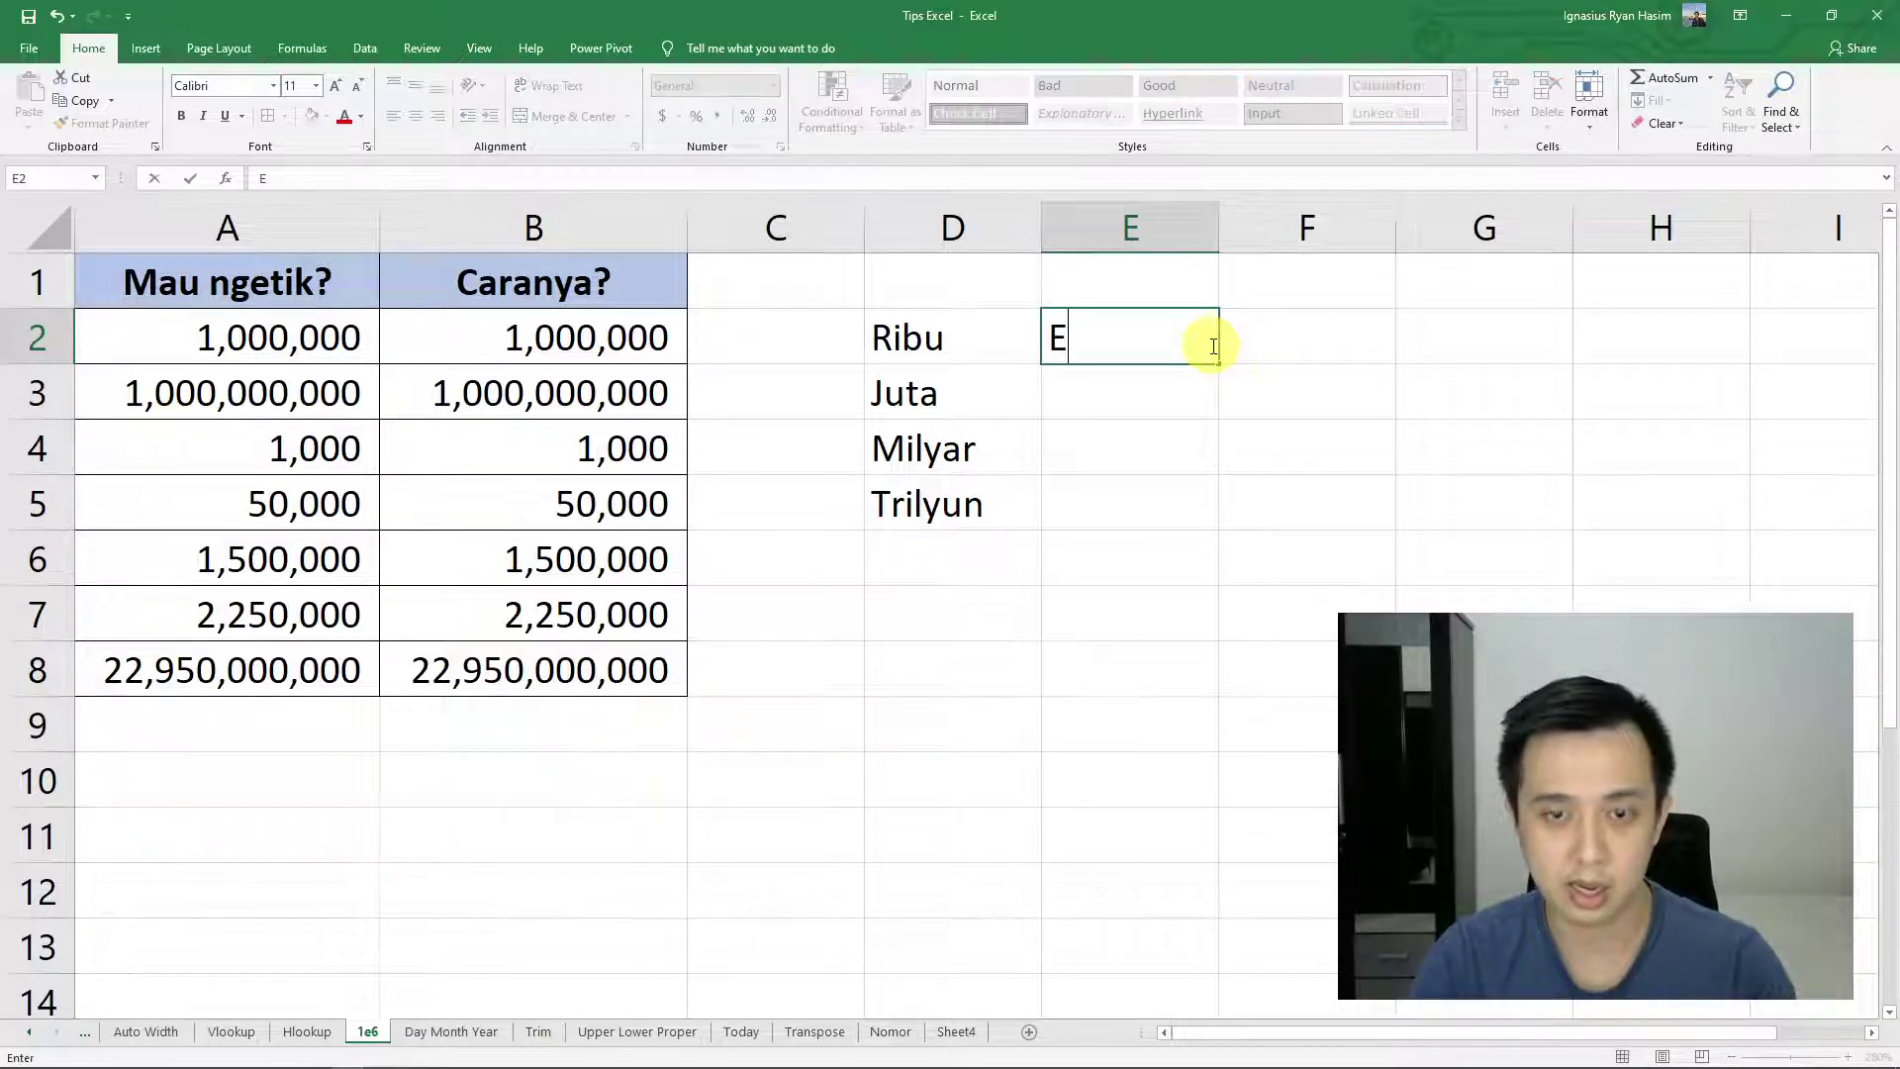
pyautogui.write('3')
pyautogui.press('Return')
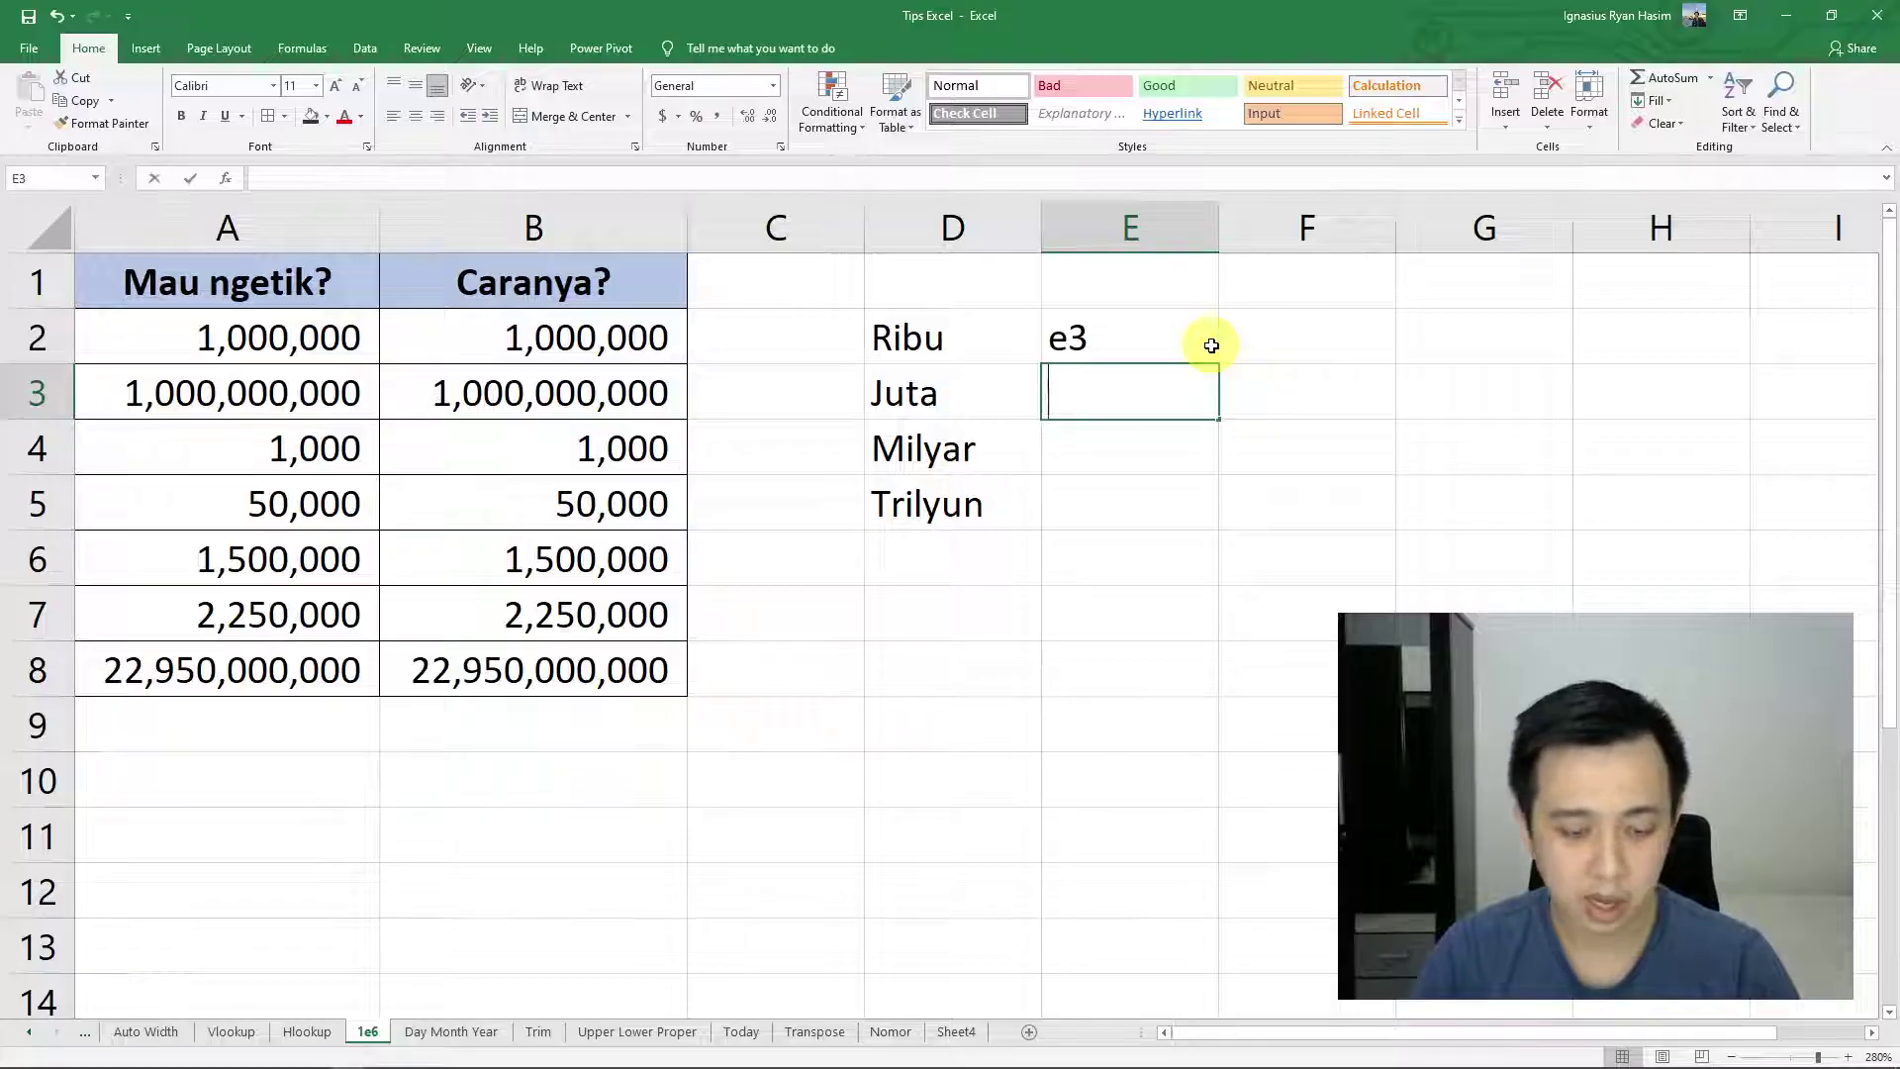
pyautogui.write('e6')
pyautogui.press('Return')
pyautogui.write('e9')
pyautogui.press('Return')
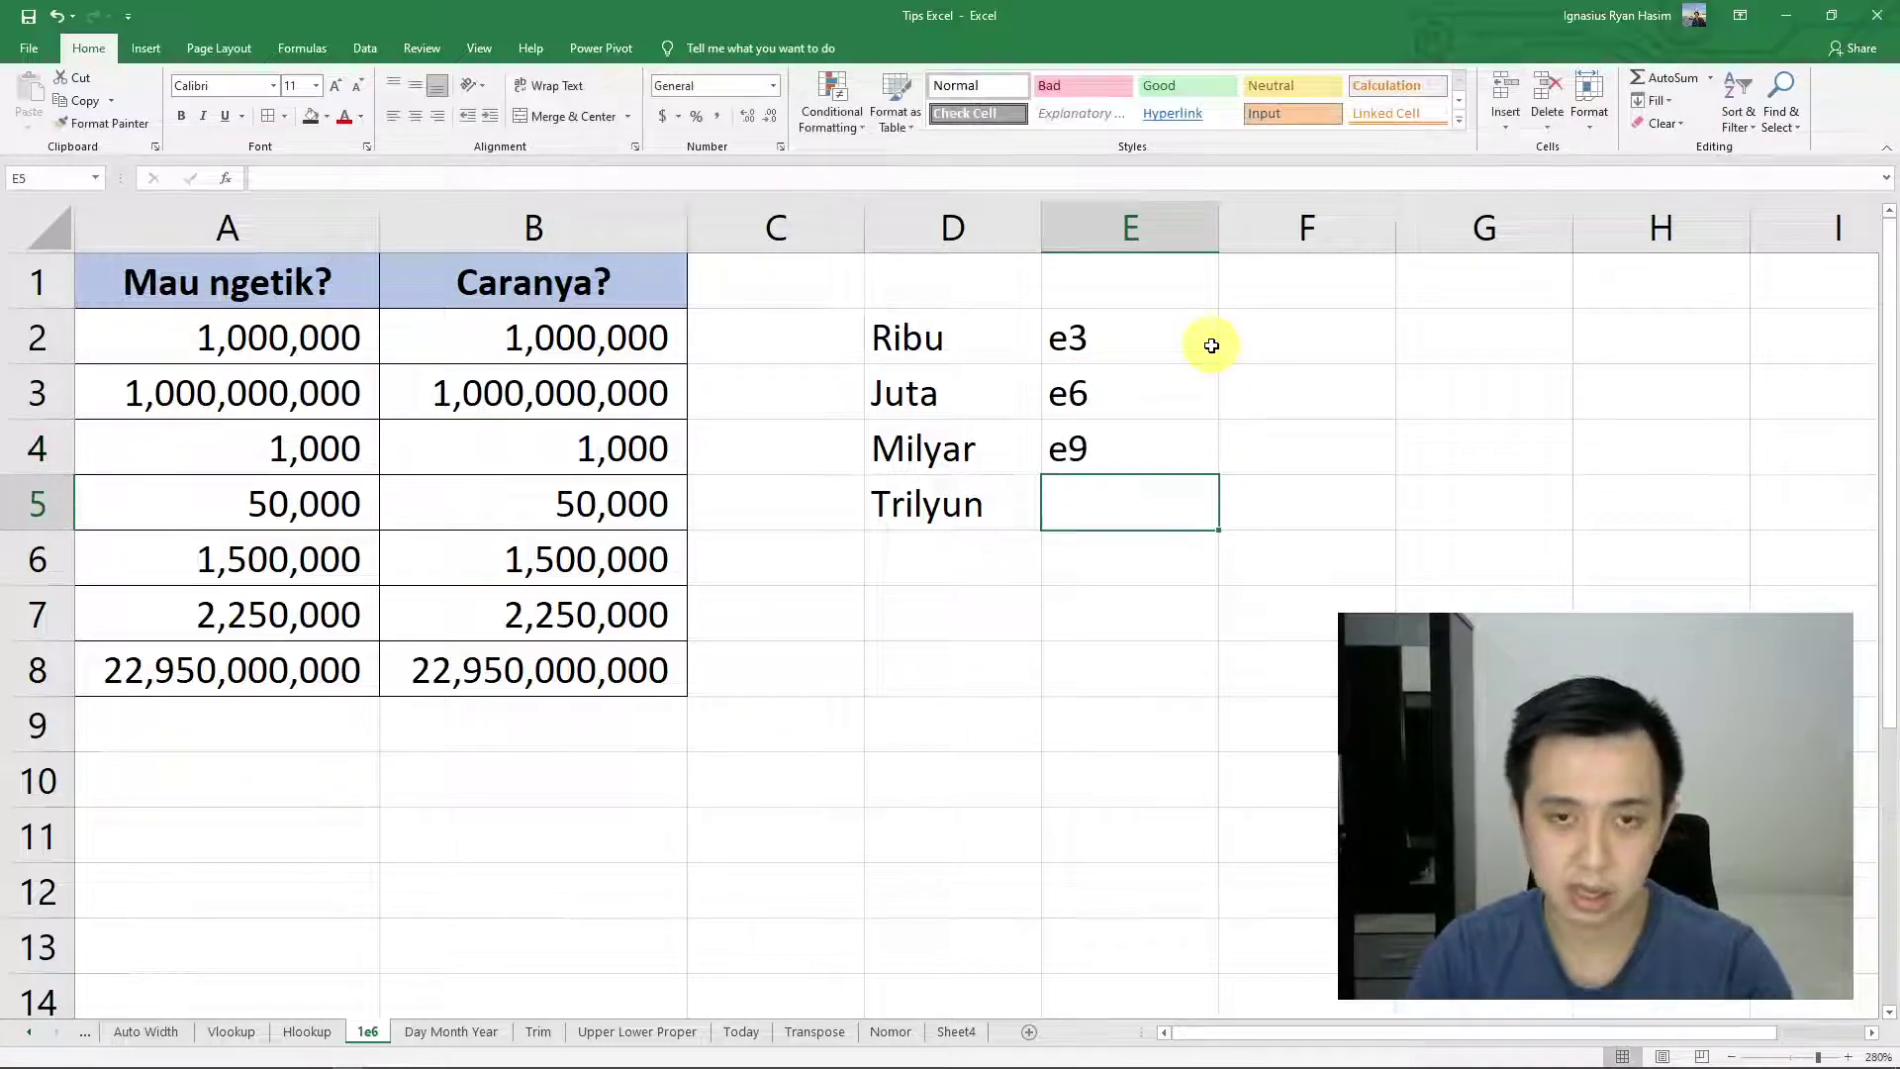
pyautogui.write('e12')
pyautogui.press('Return')
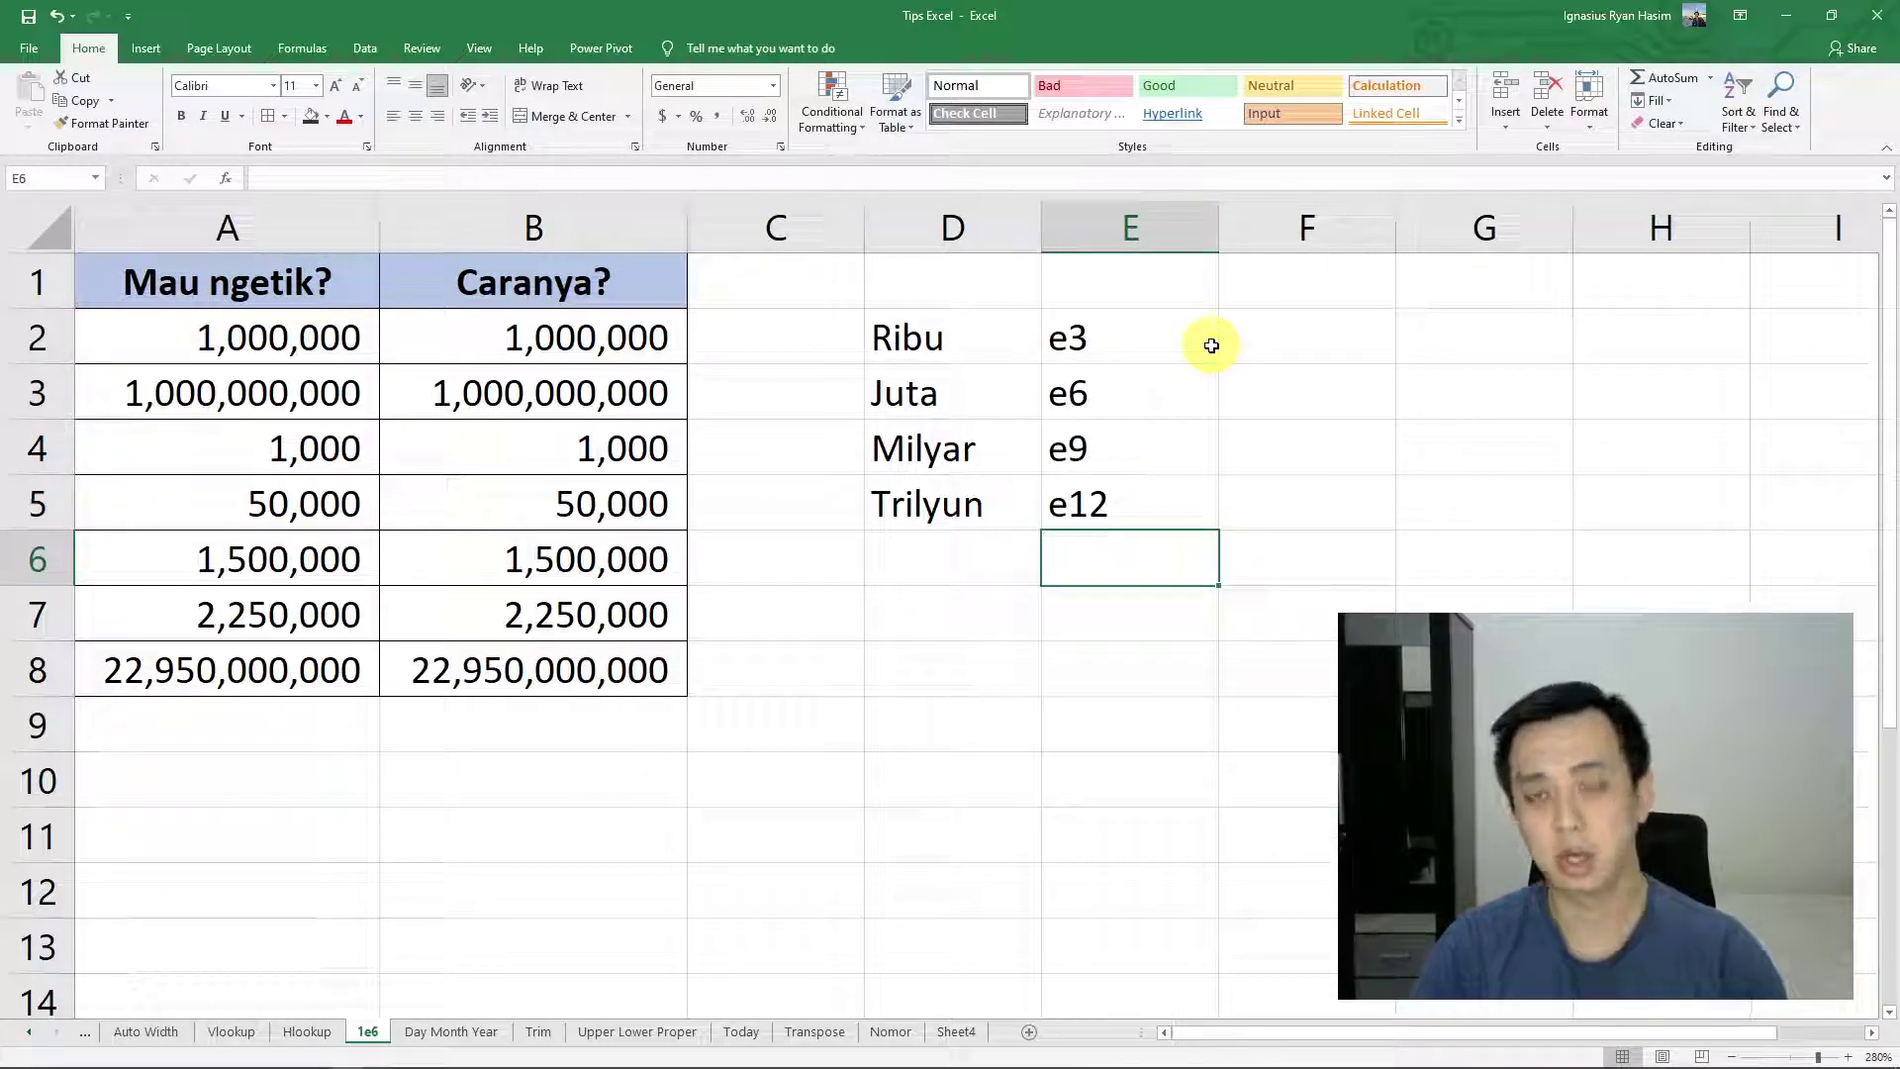
# Give every cell of D2:E5 All Borders
pyautogui.moveTo(967, 346); pyautogui.dragTo(1093, 485)
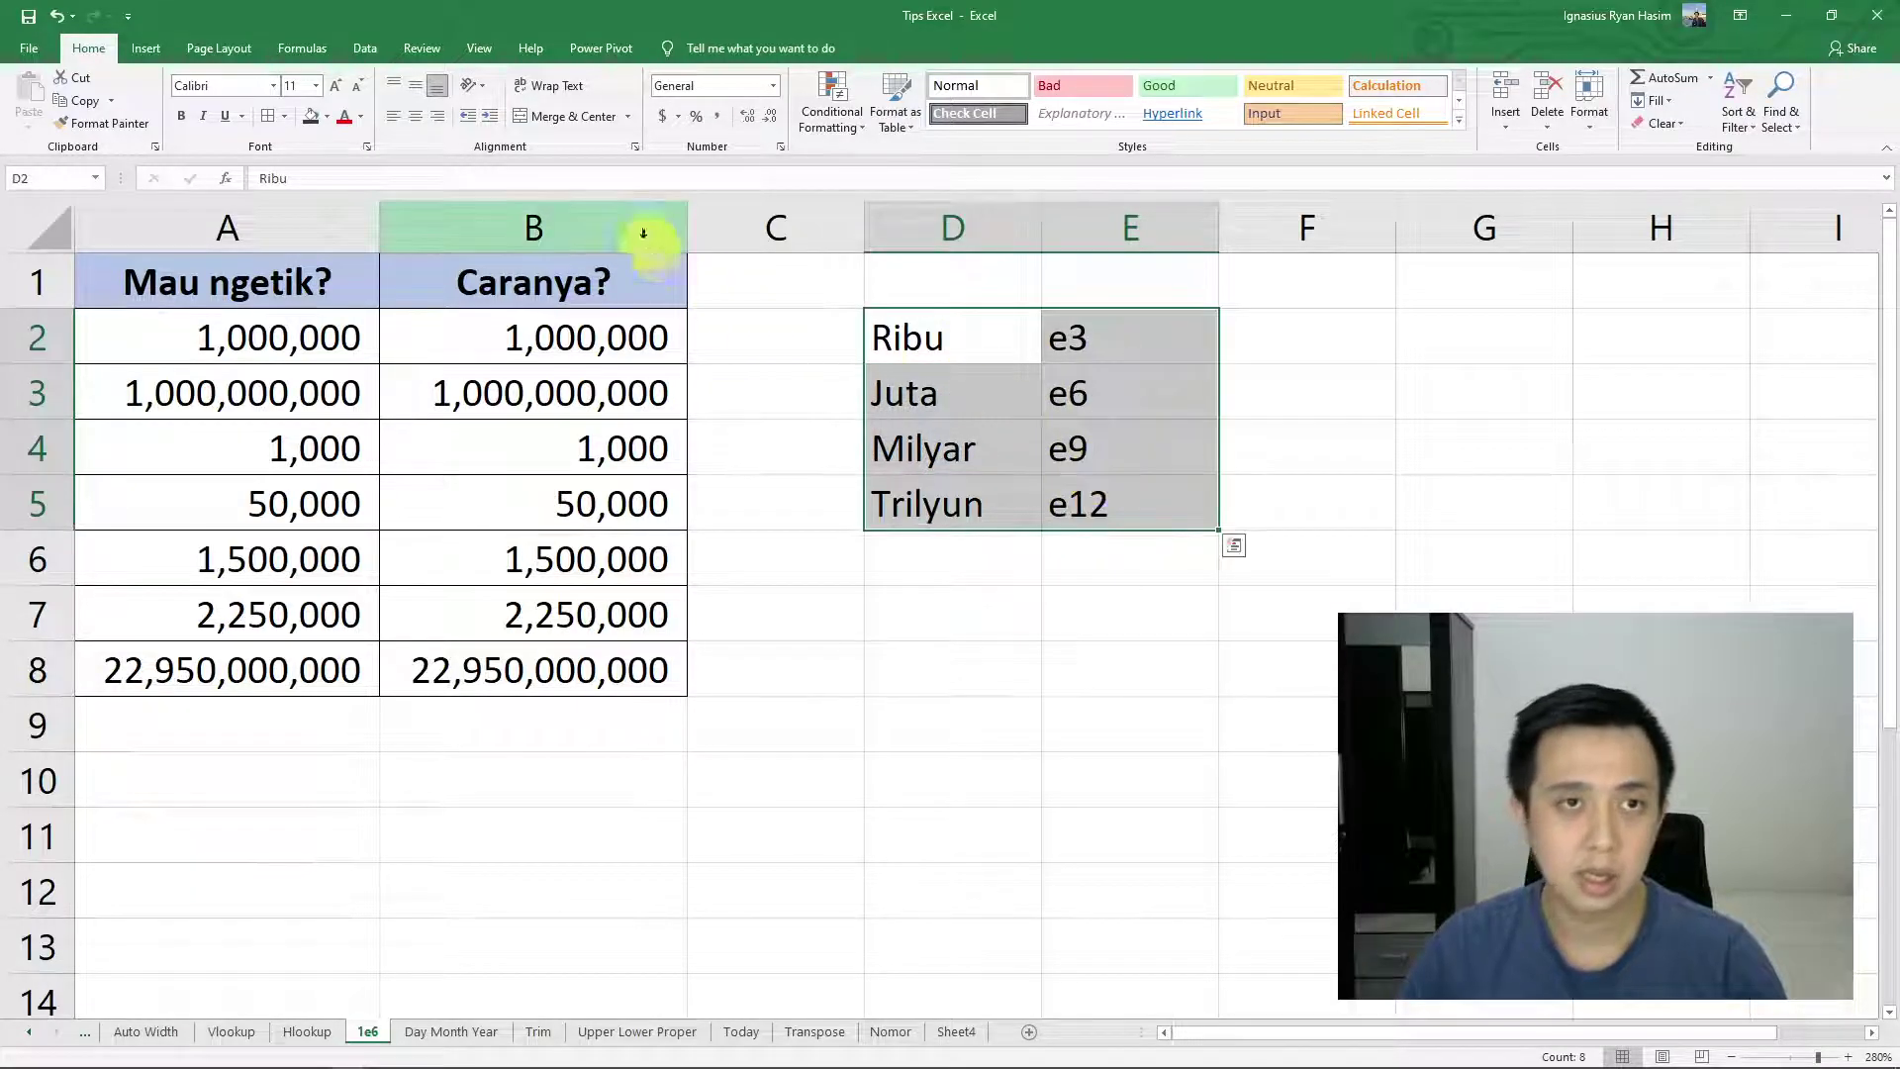
pyautogui.click(267, 116)
pyautogui.click(952, 557)
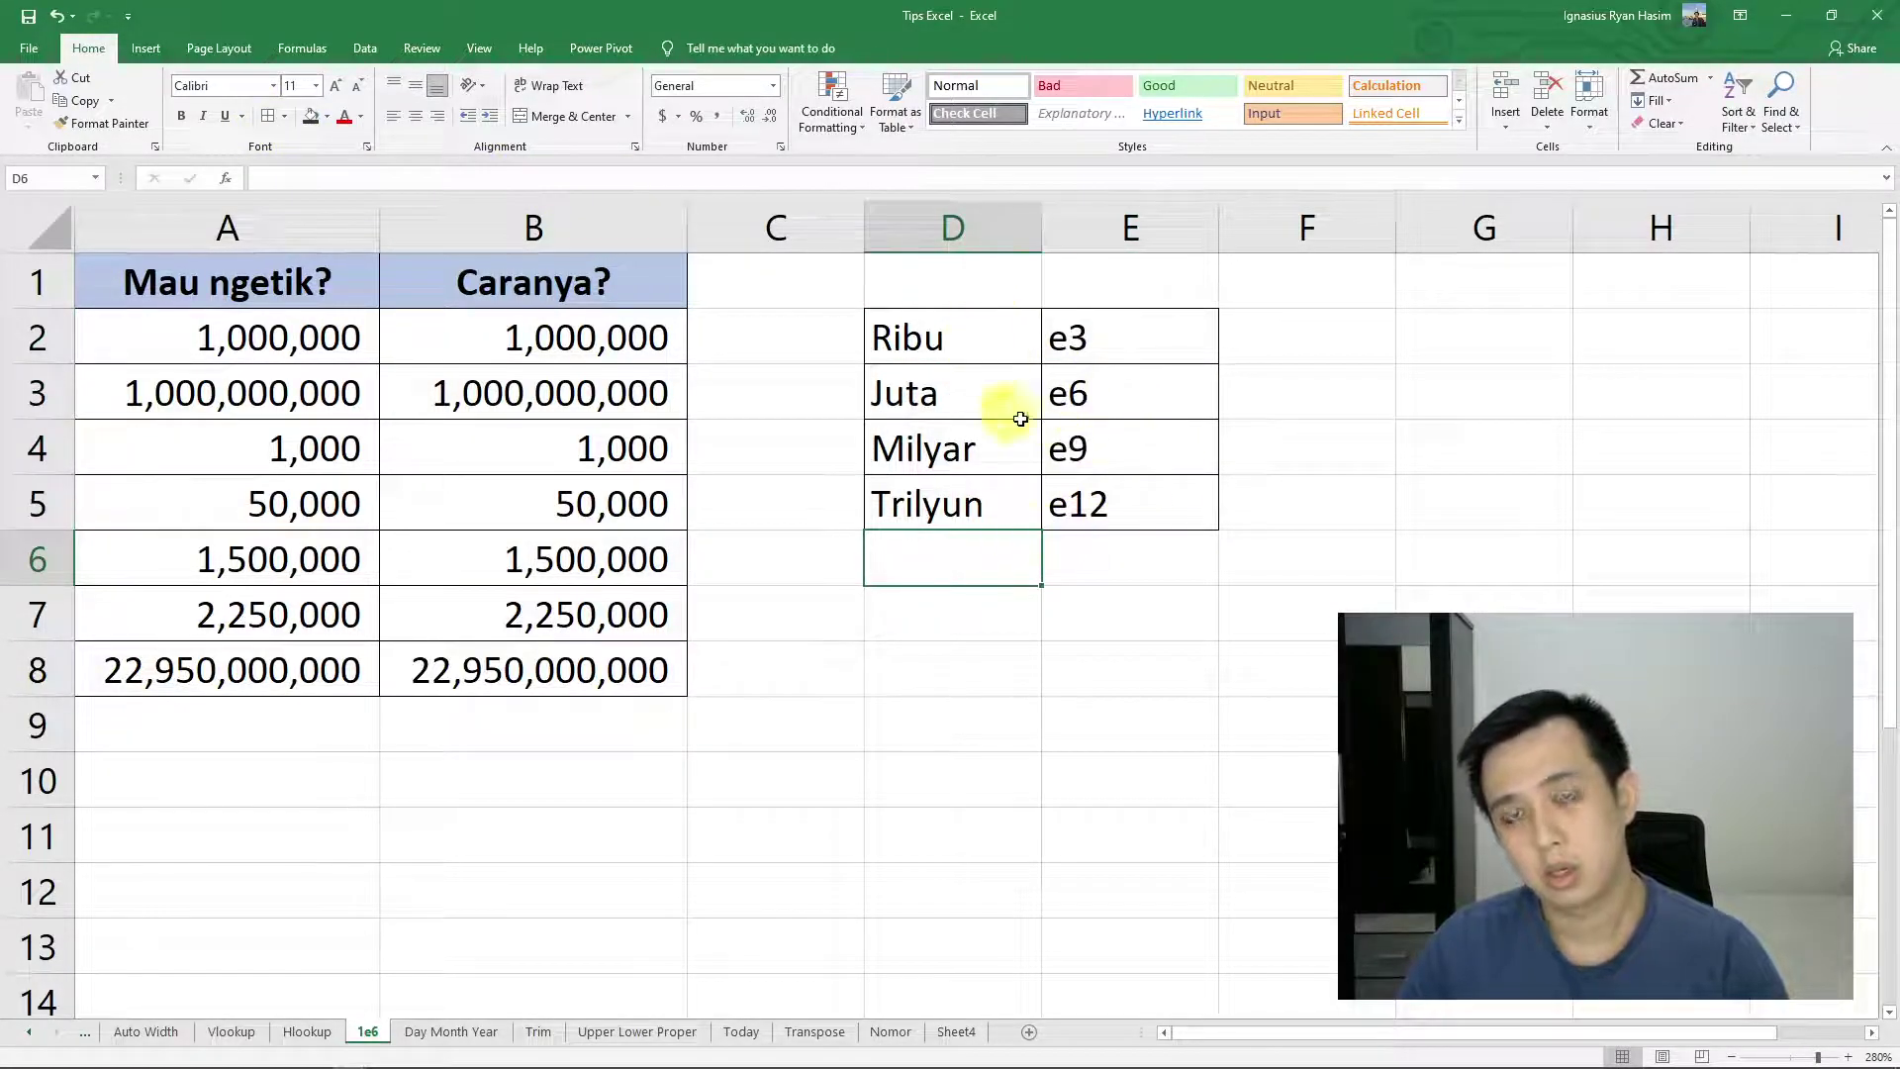
pyautogui.click(1073, 341)
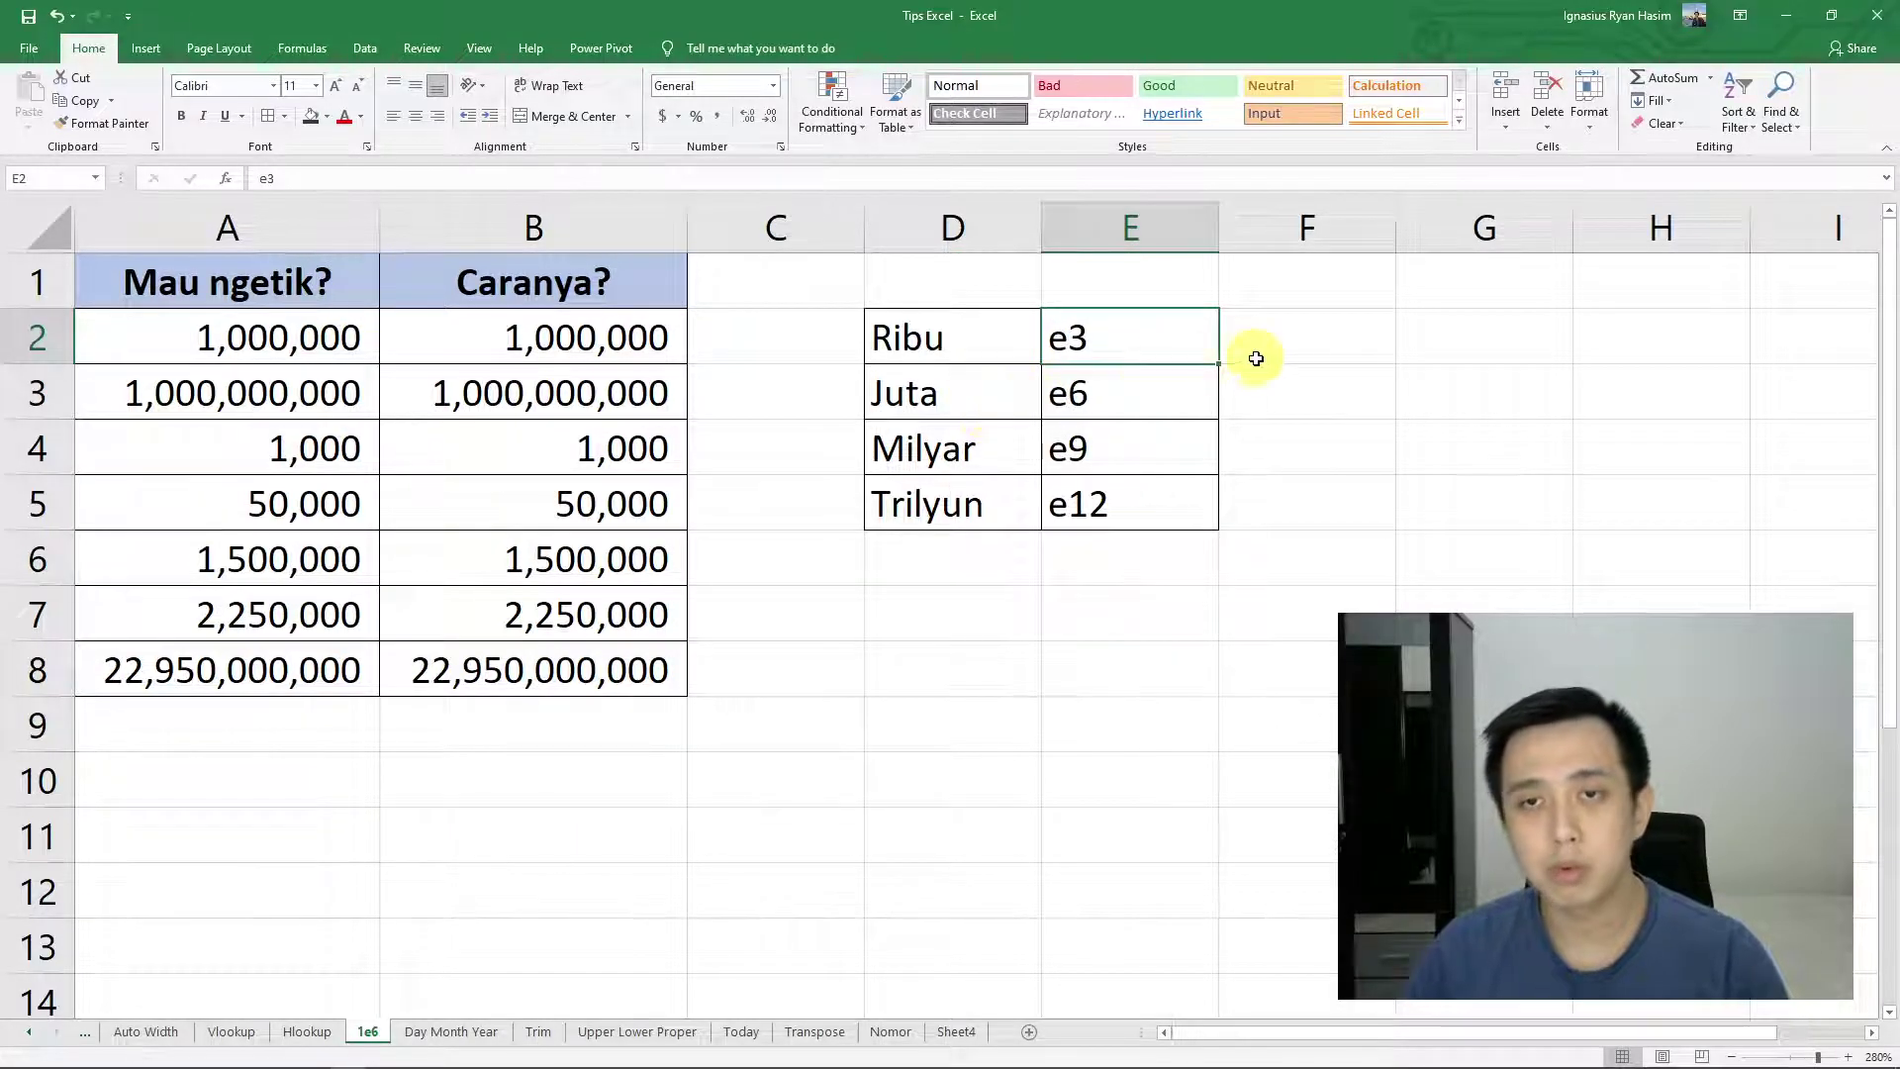
pyautogui.click(597, 721)
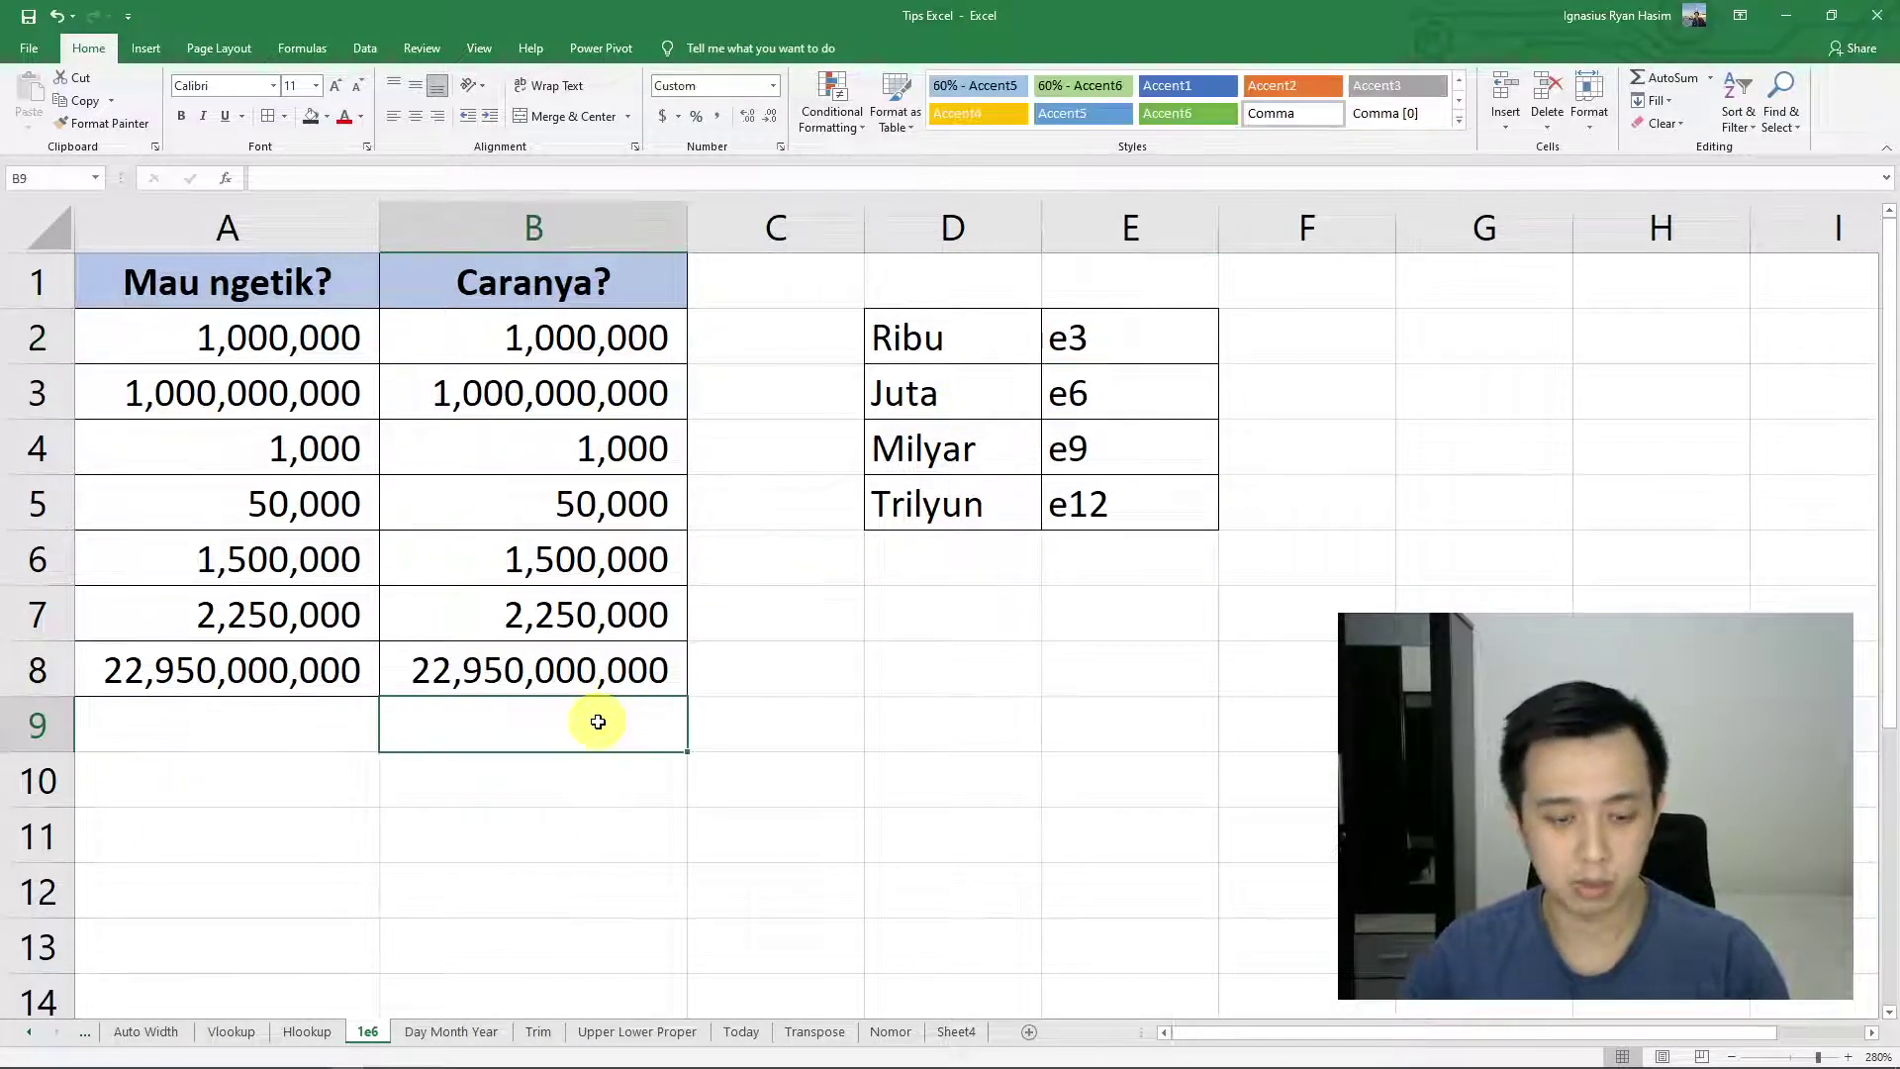
pyautogui.write('40e3')
pyautogui.press('Return')
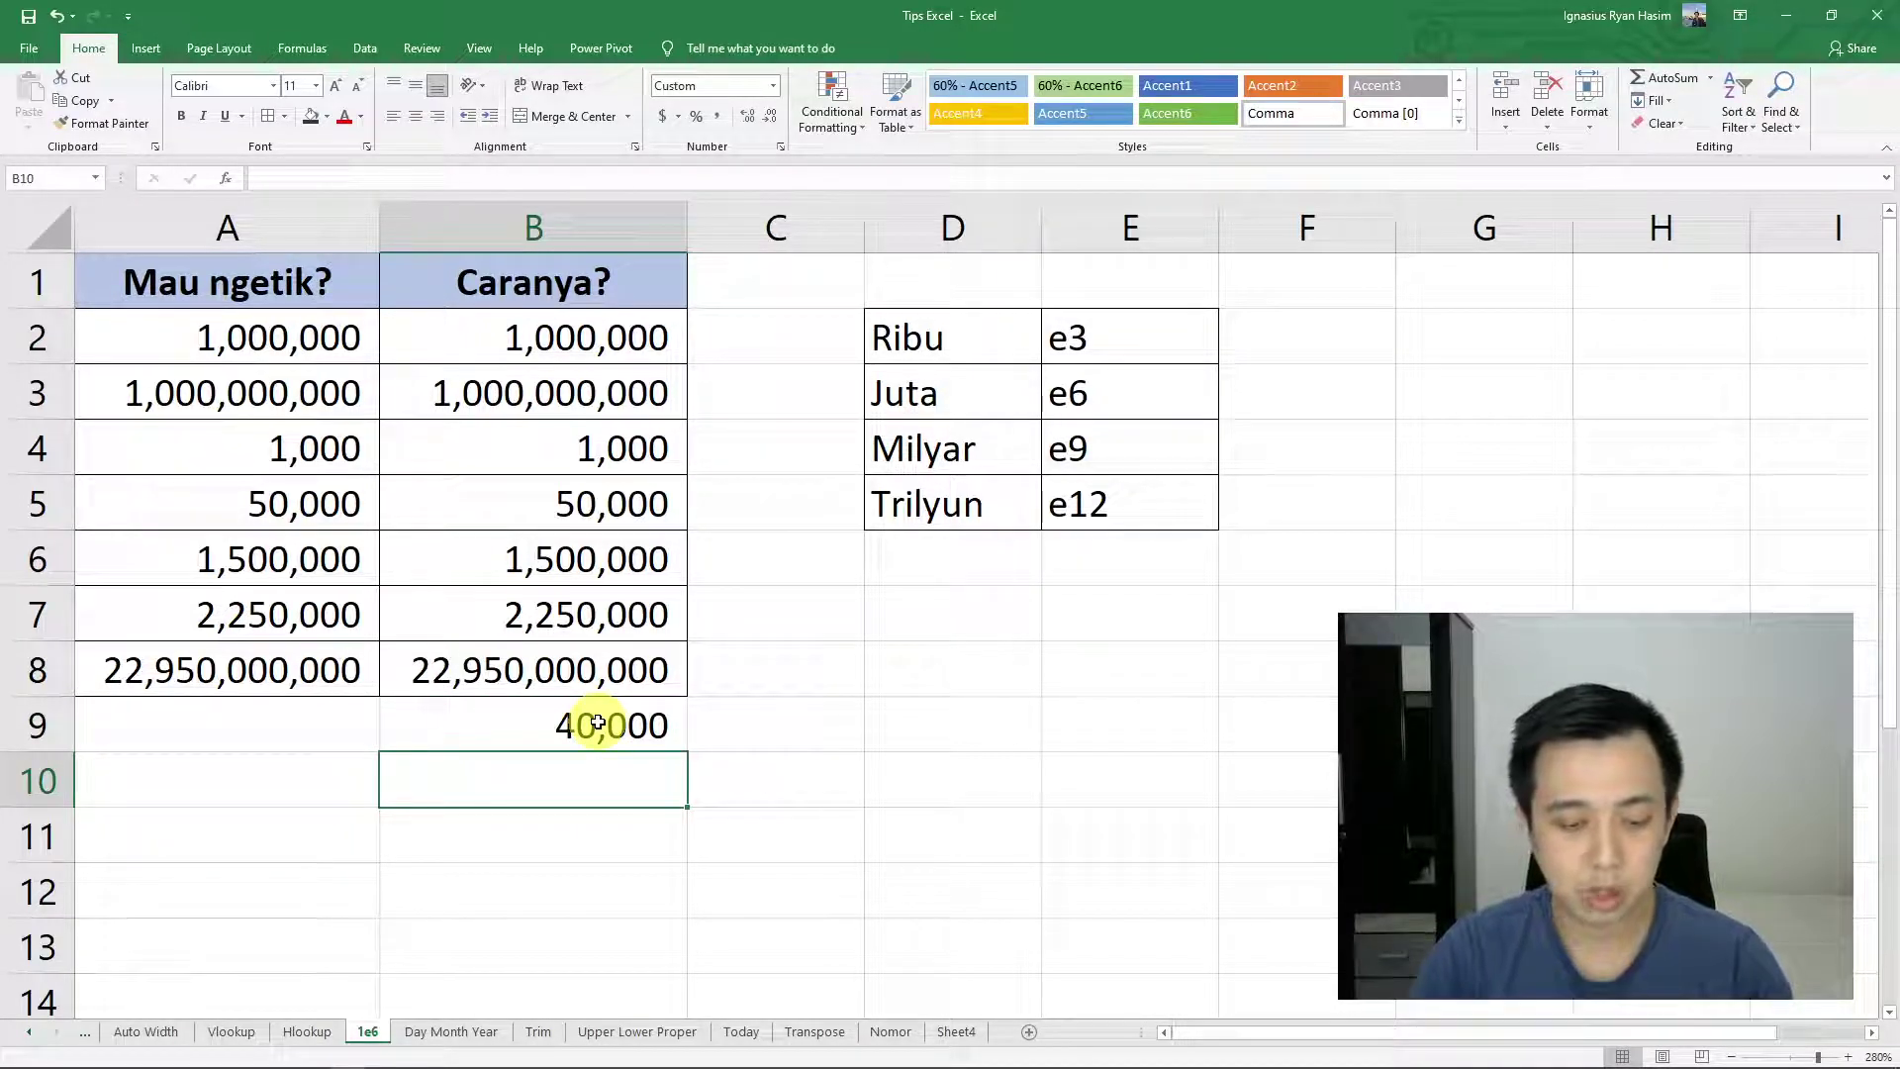
pyautogui.write('17e6')
pyautogui.press('Return')
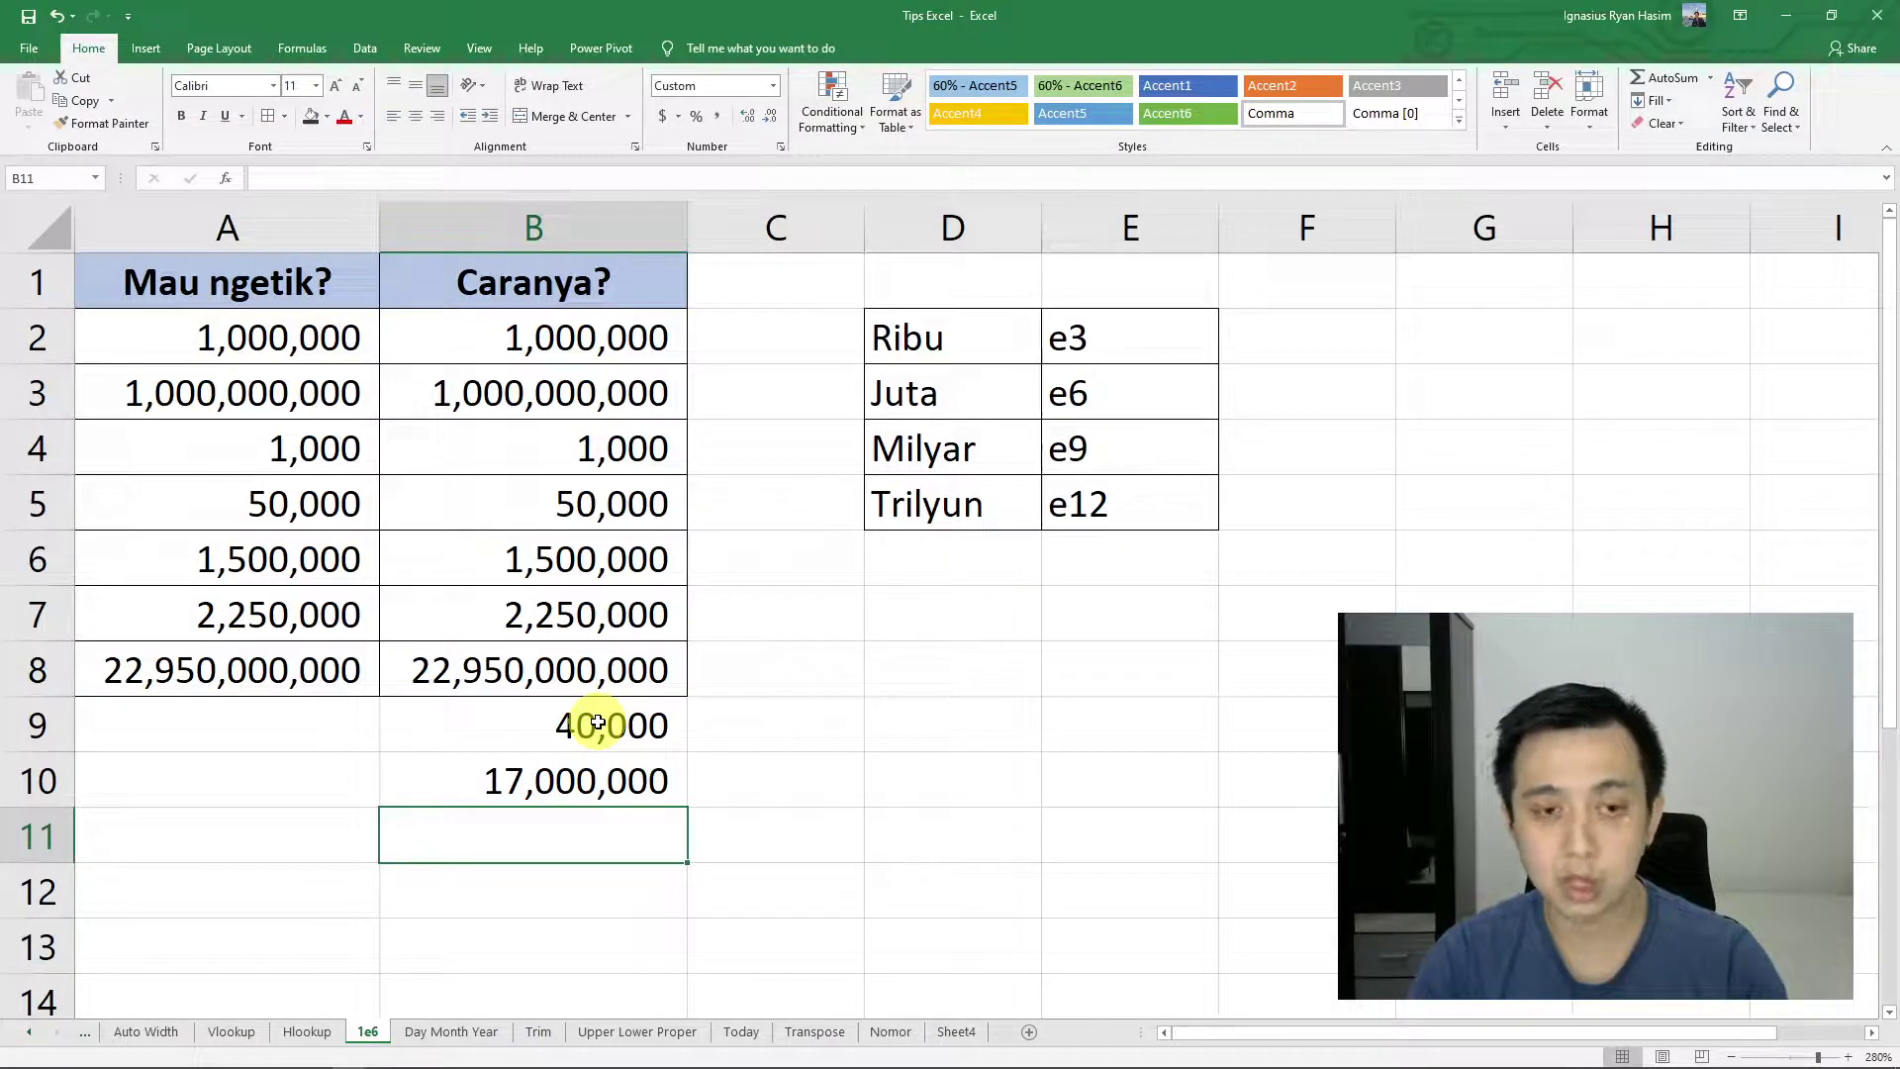
pyautogui.write('2.3')
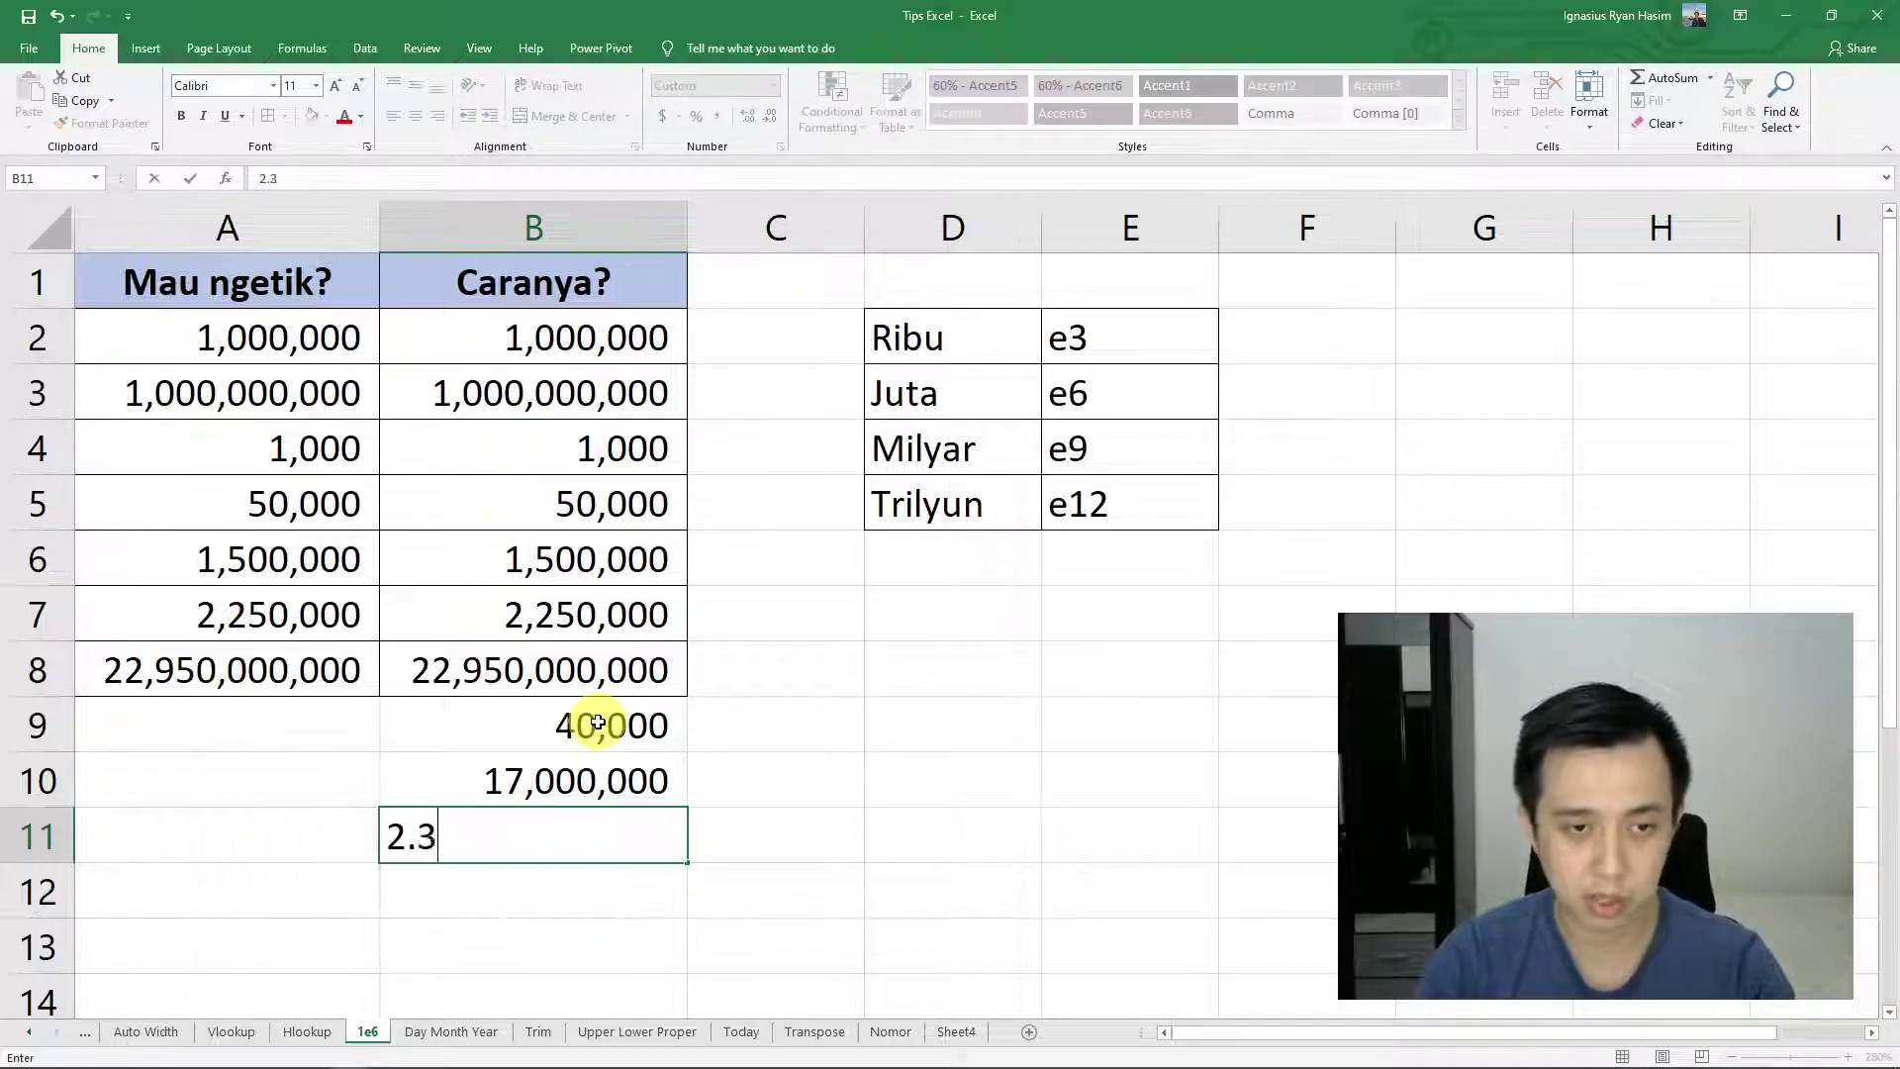
pyautogui.write('6')
pyautogui.press('Return')
pyautogui.press('Up')
pyautogui.hotkey('shift', 'Up')
pyautogui.hotkey('shift', 'Up')
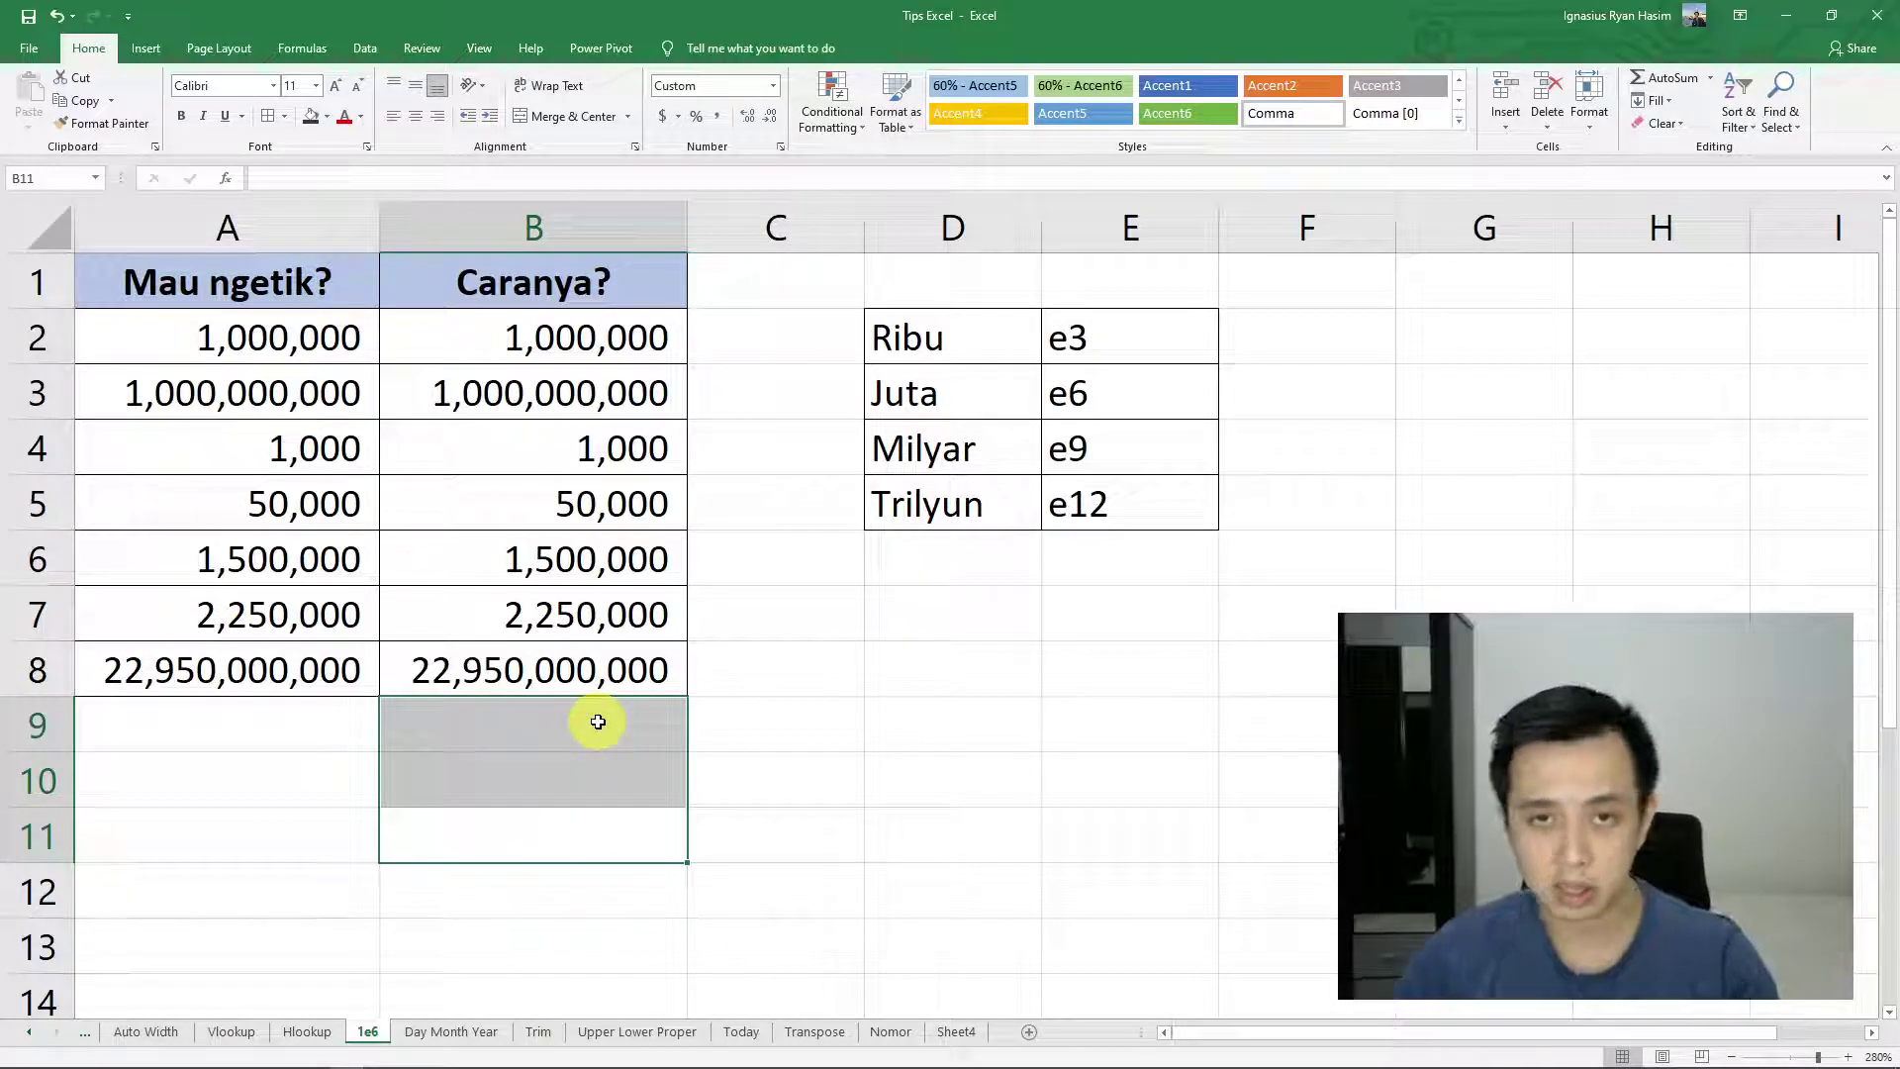
pyautogui.moveTo(921, 341); pyautogui.dragTo(1127, 507)
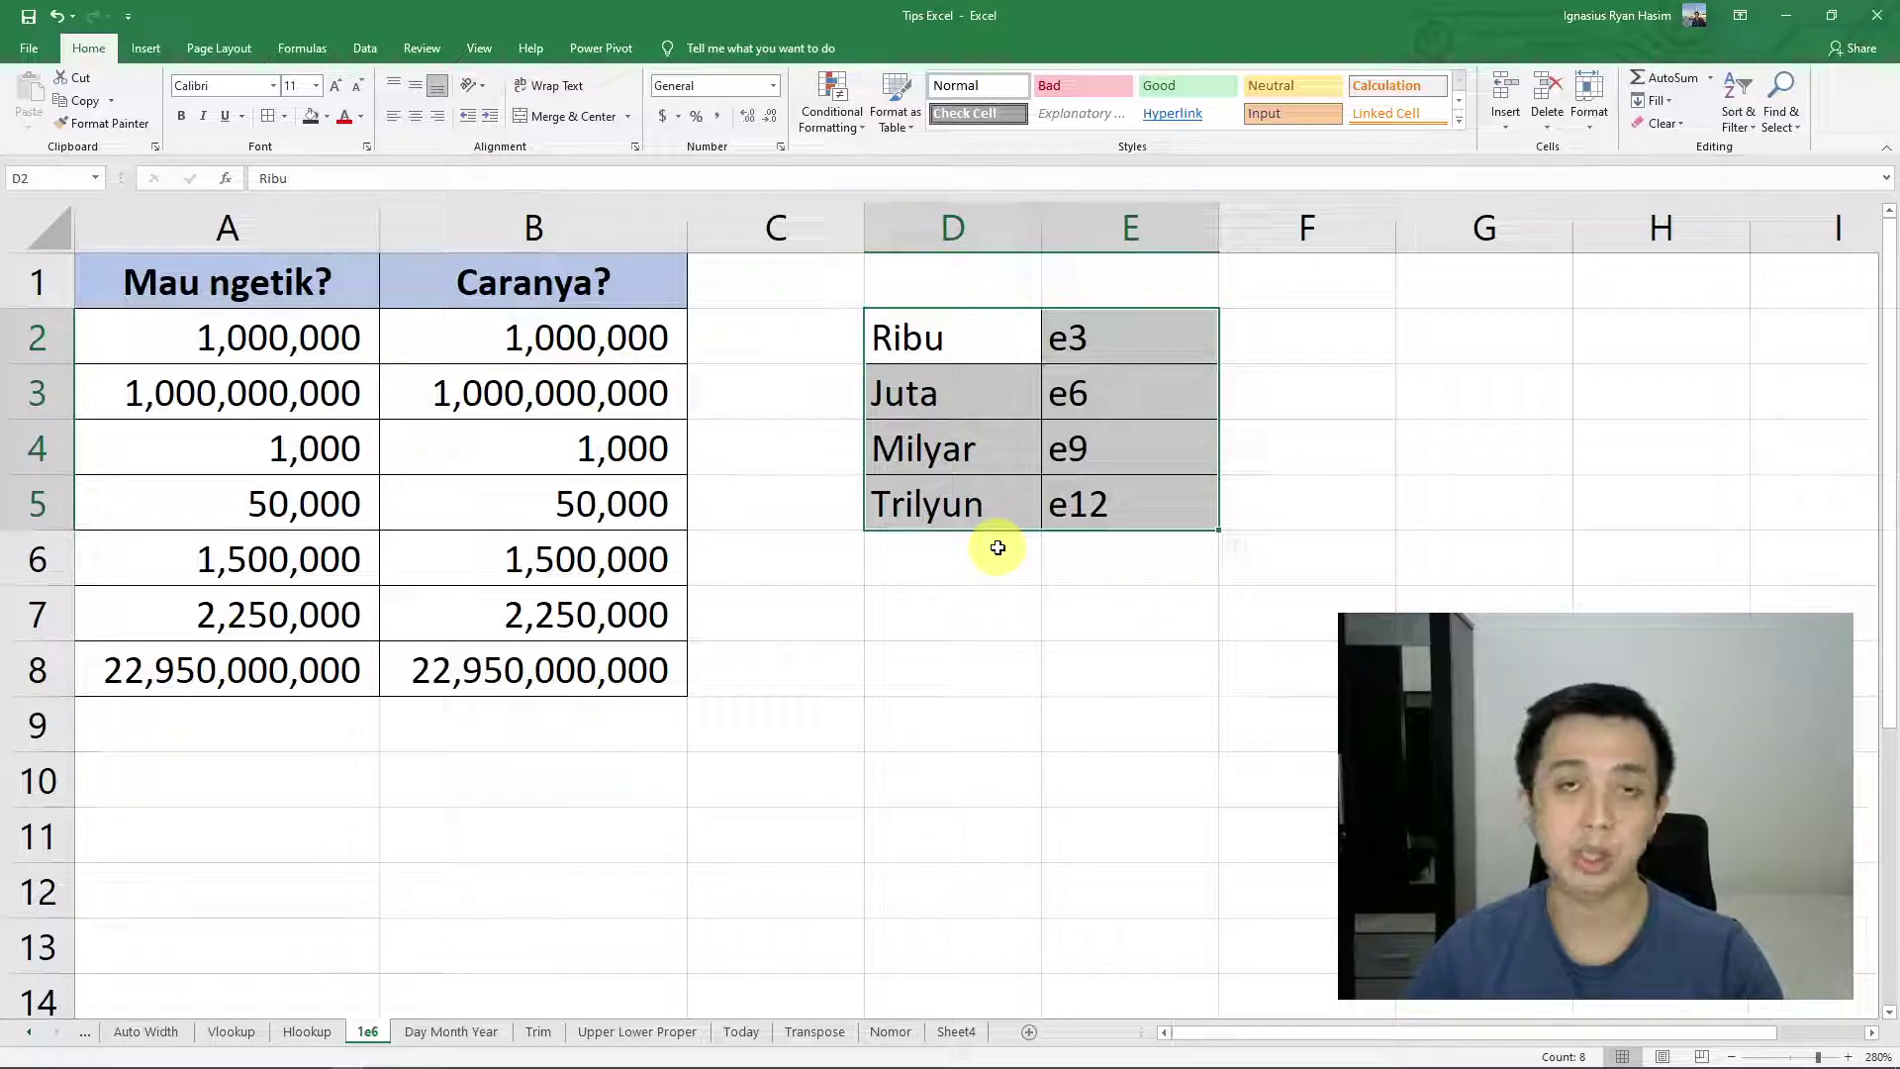
pyautogui.click(836, 433)
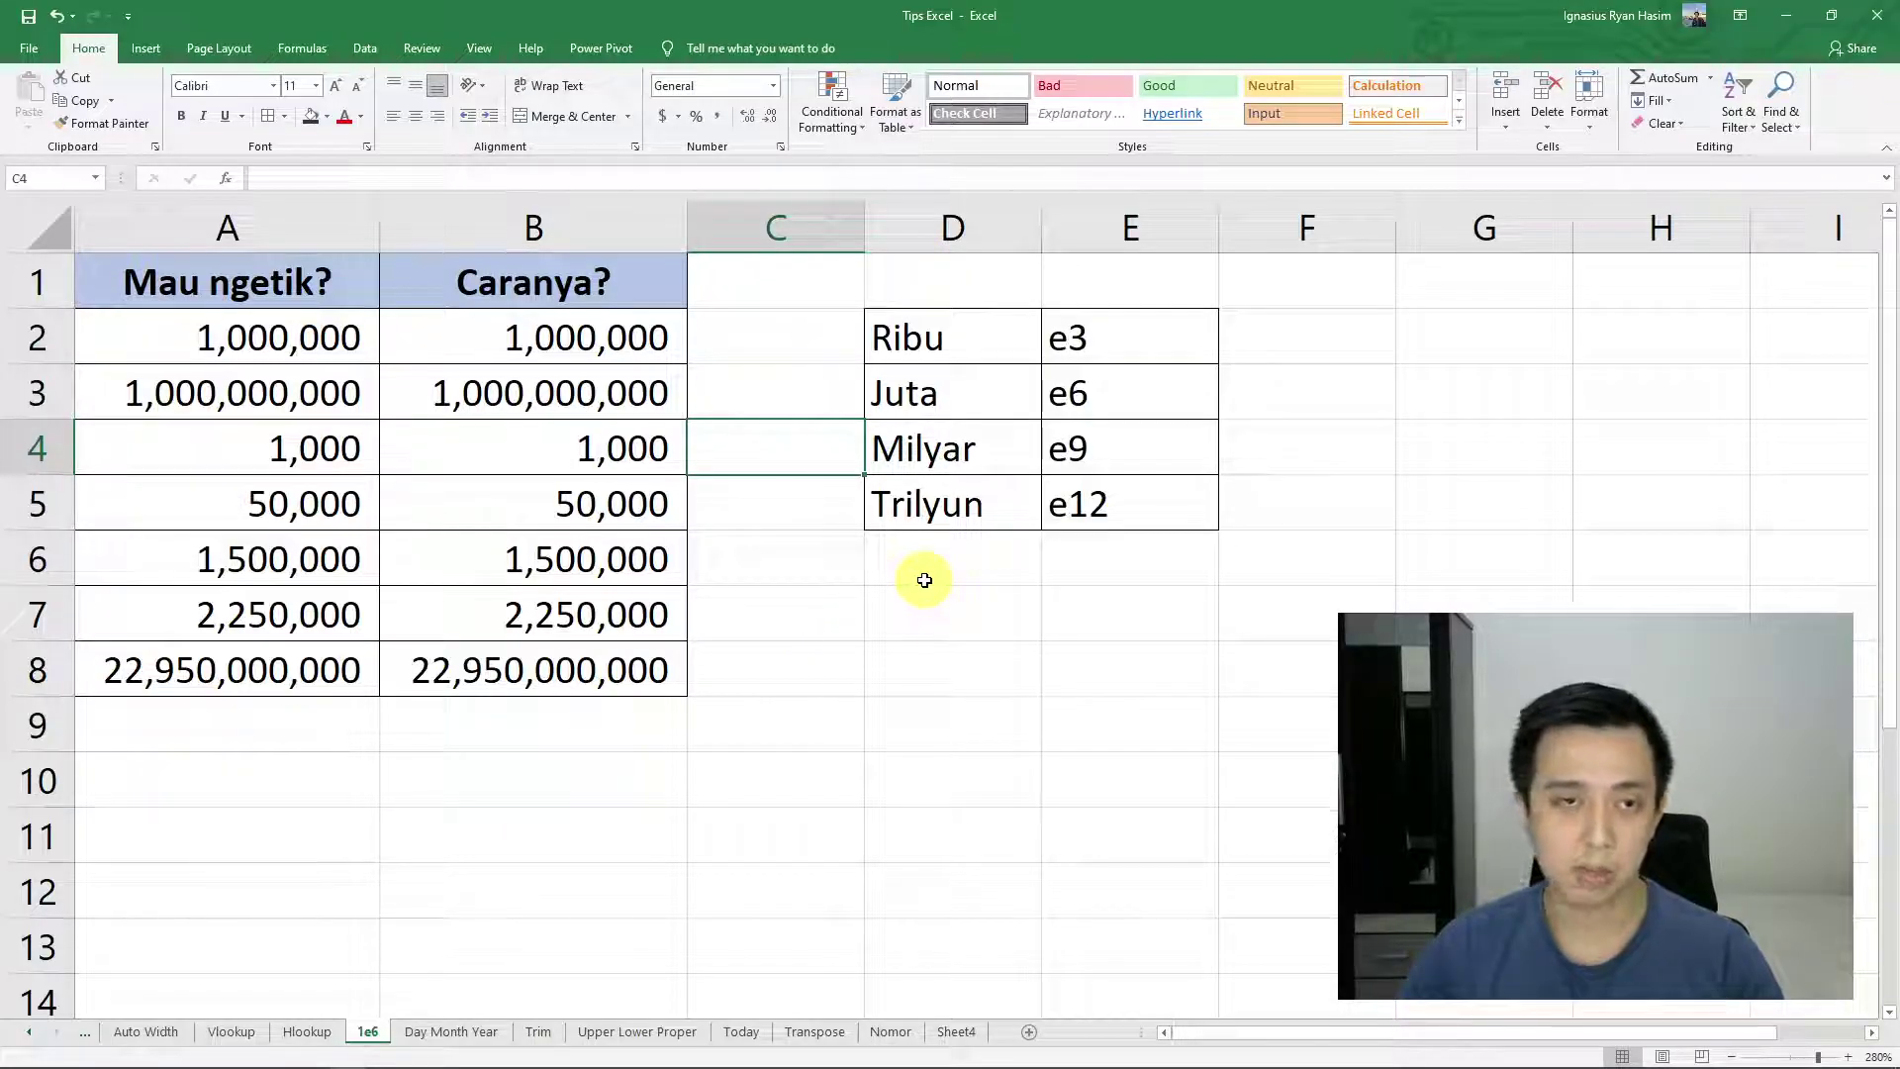
pyautogui.click(1056, 513)
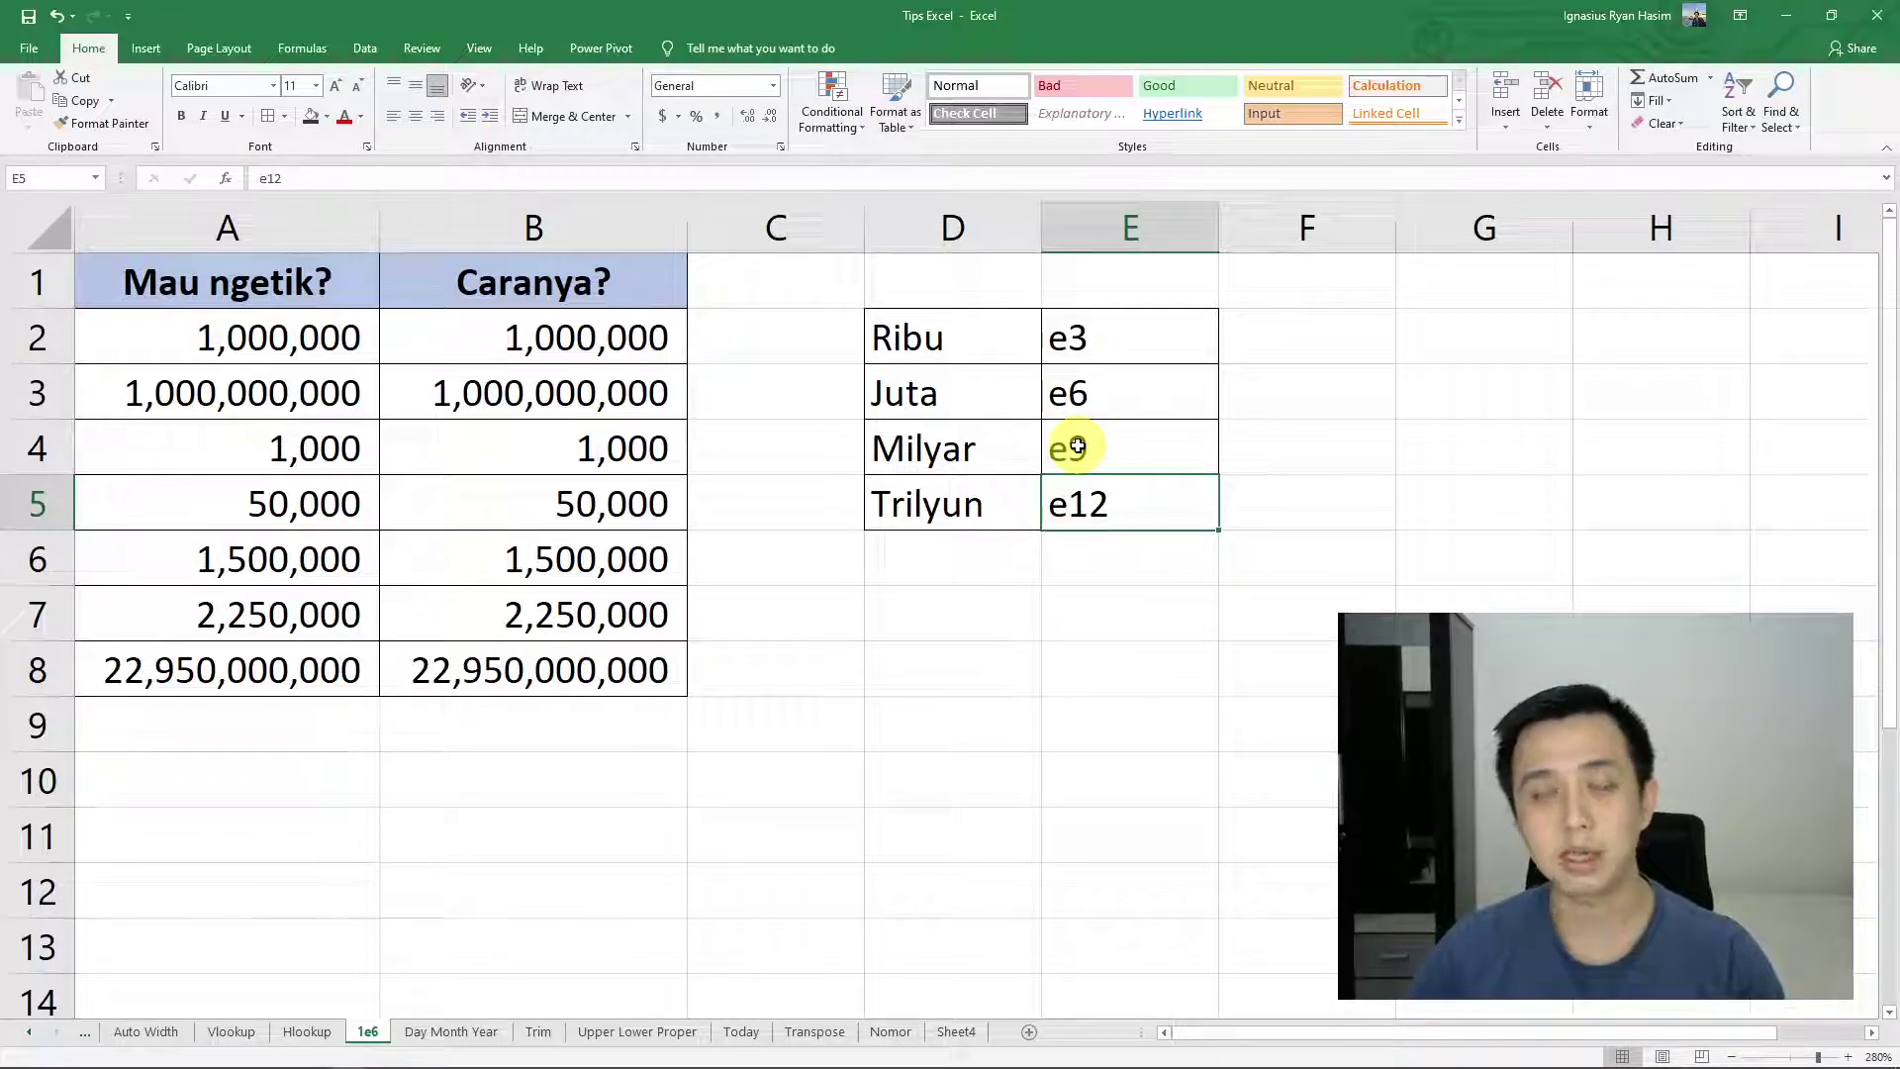
pyautogui.click(1077, 447)
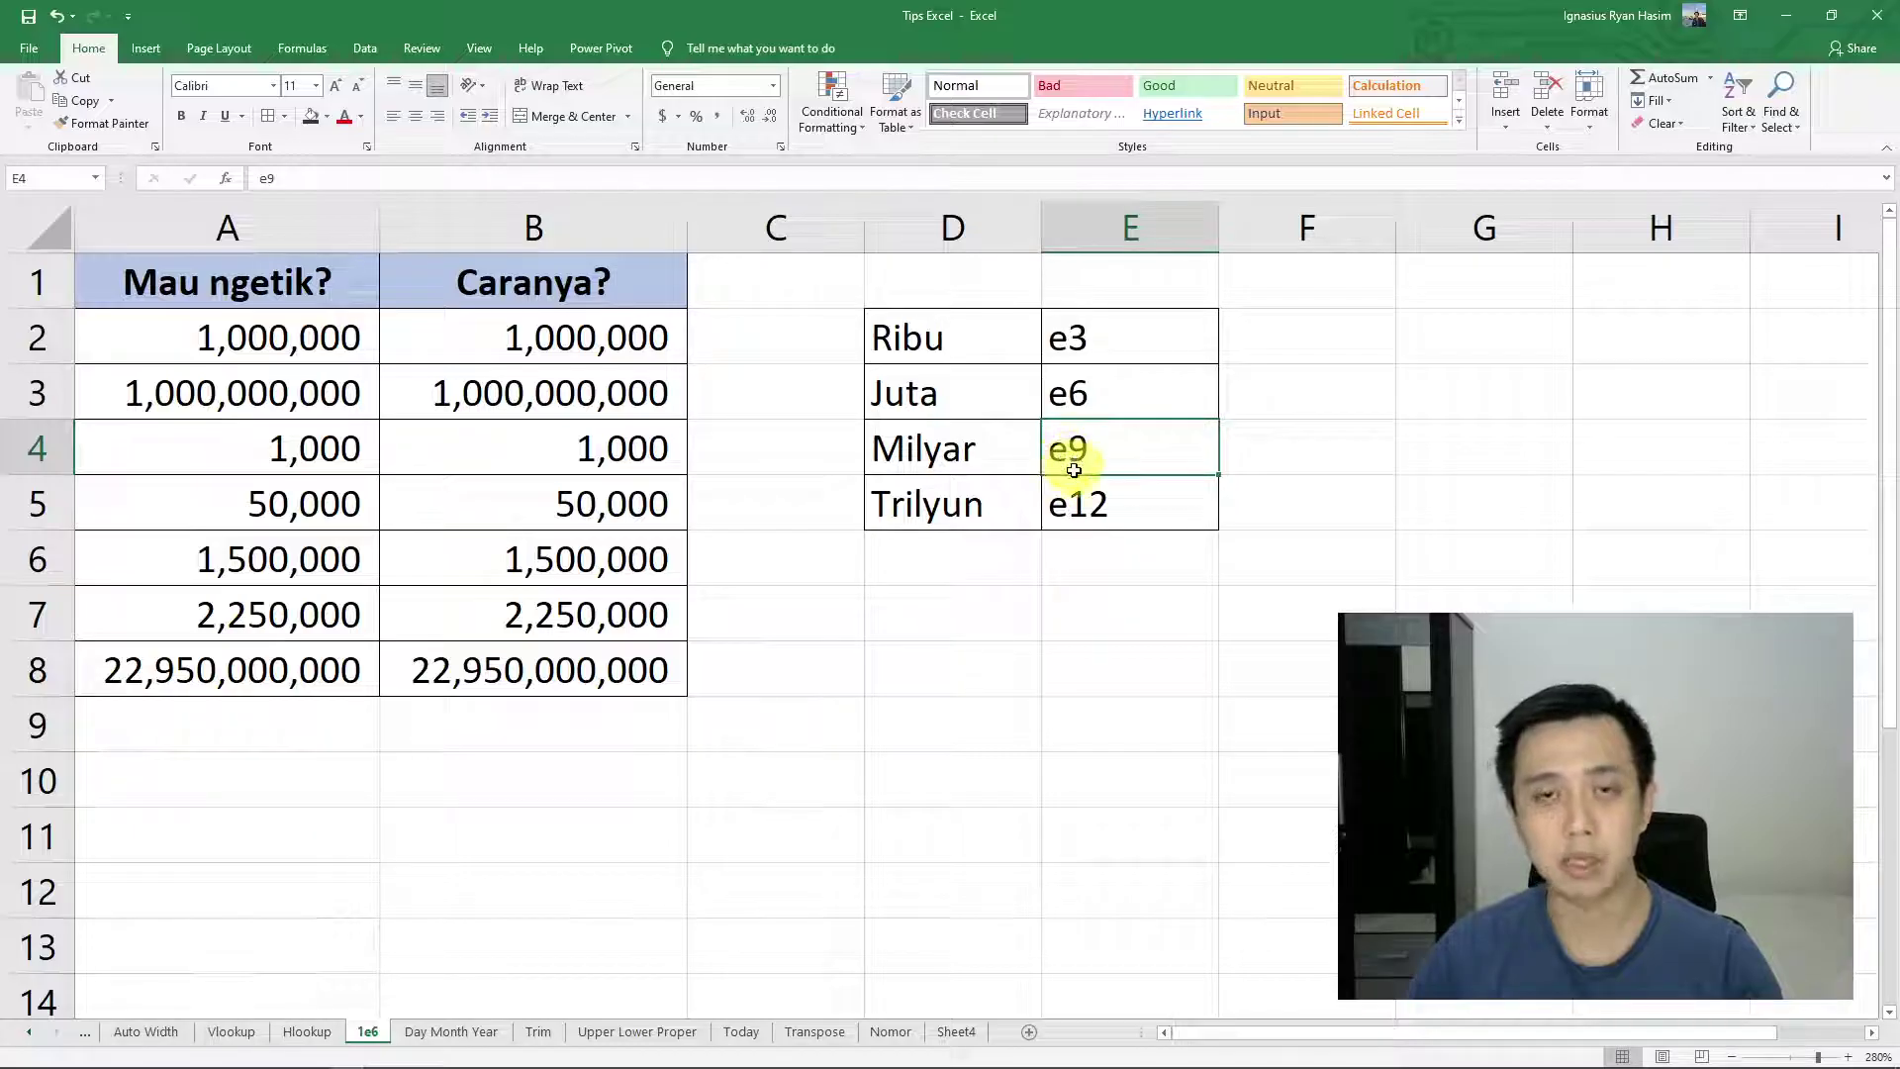
pyautogui.click(1083, 569)
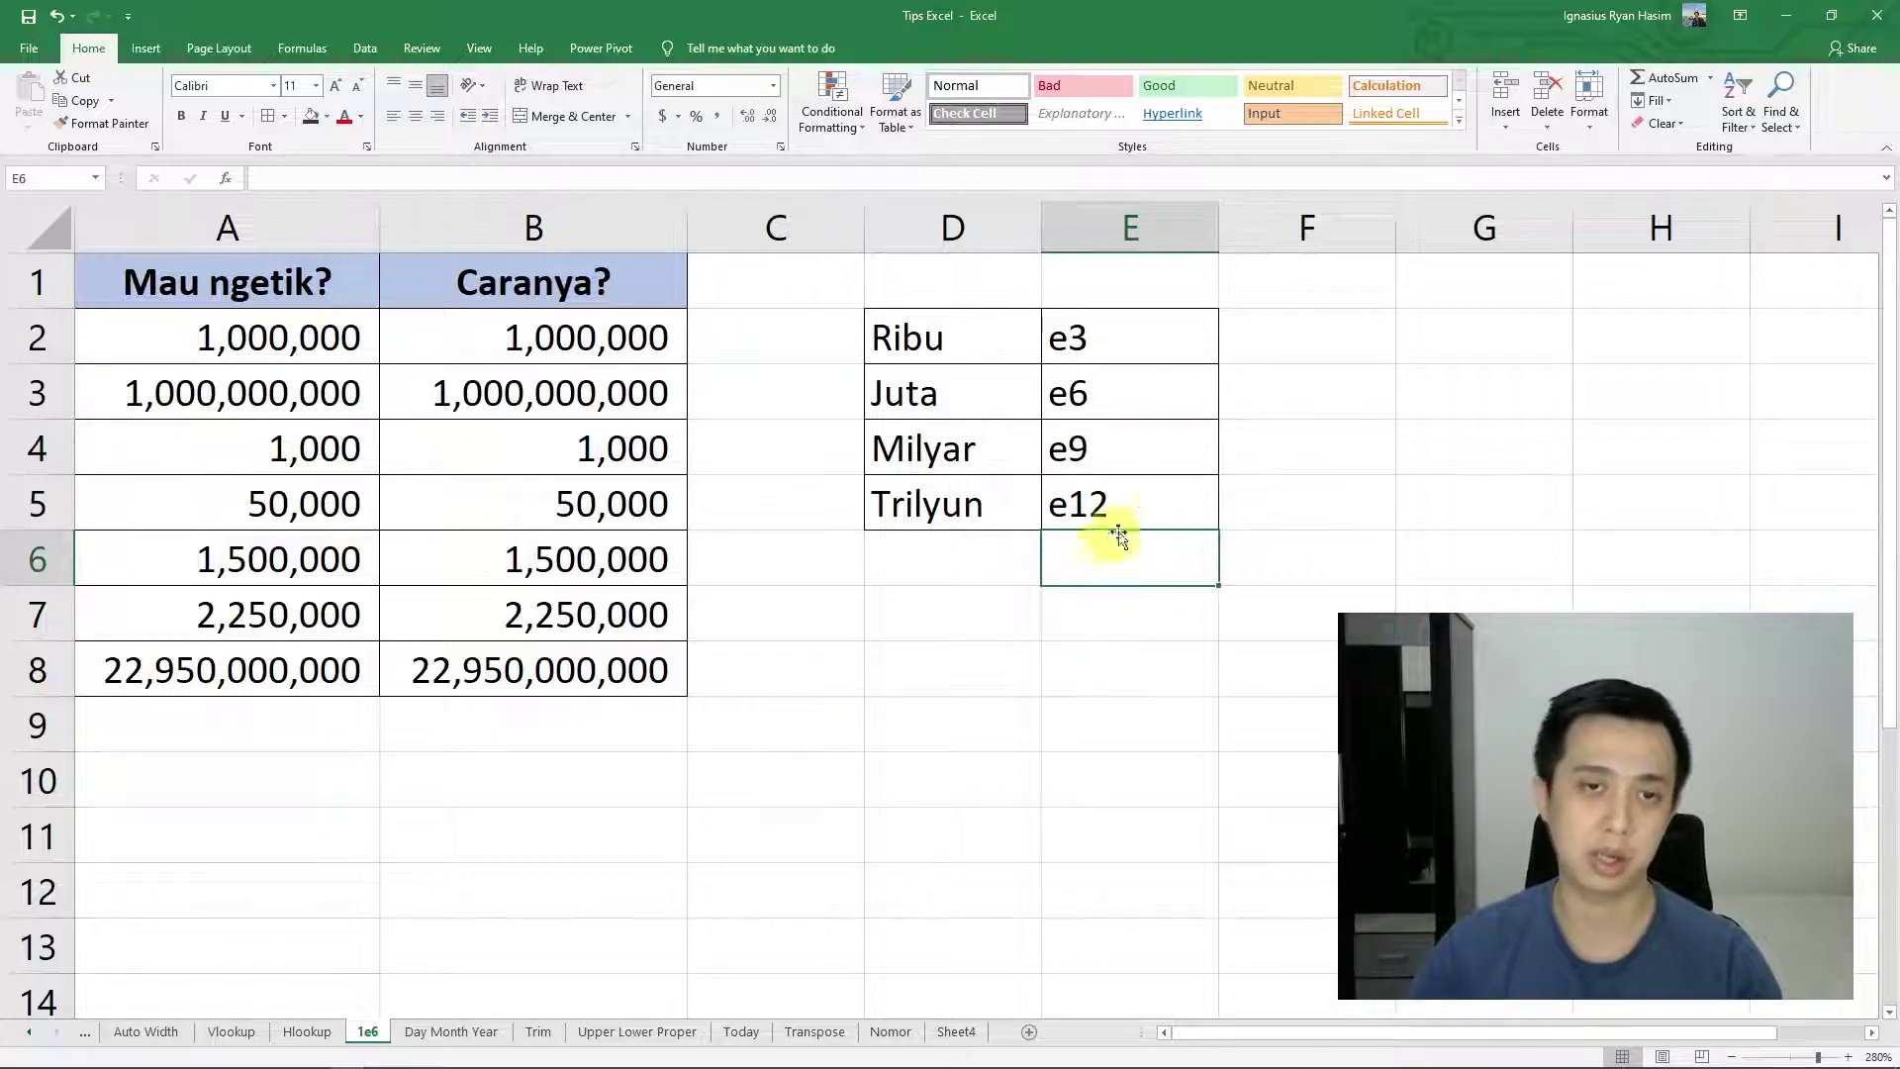